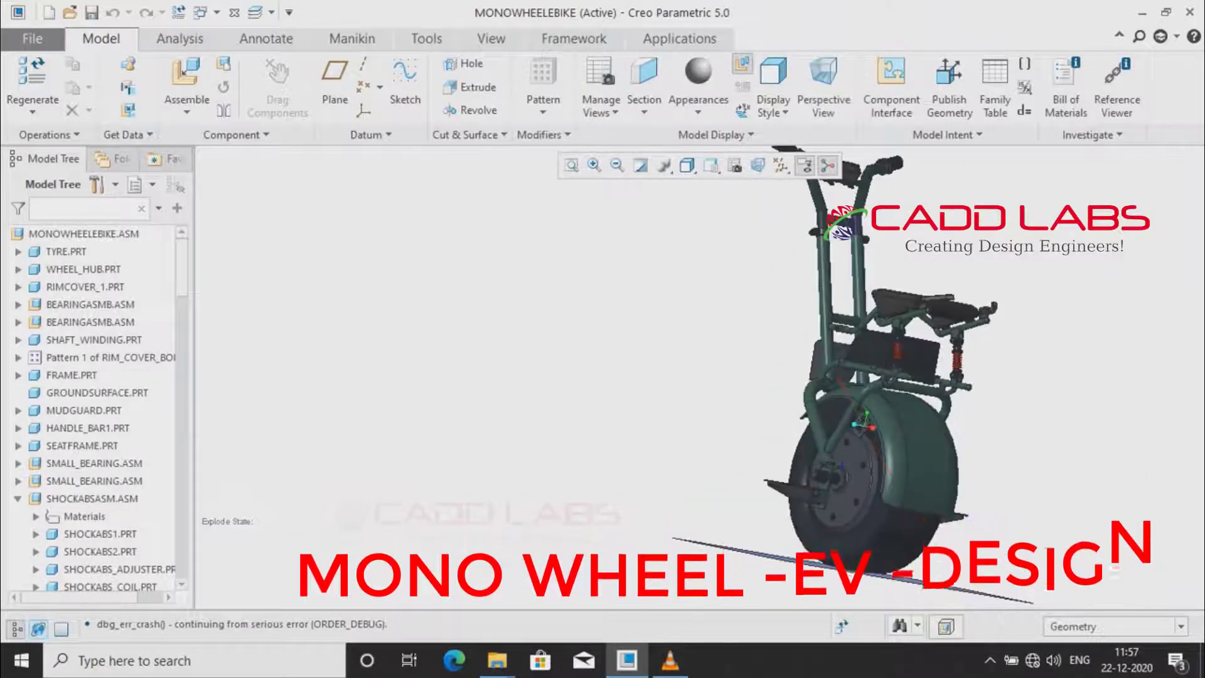
# Switch to full screen and examine the whole monowheel bike, its frame, mudguard, wheel and shock absorbers from several sides
pyautogui.click(61, 628)
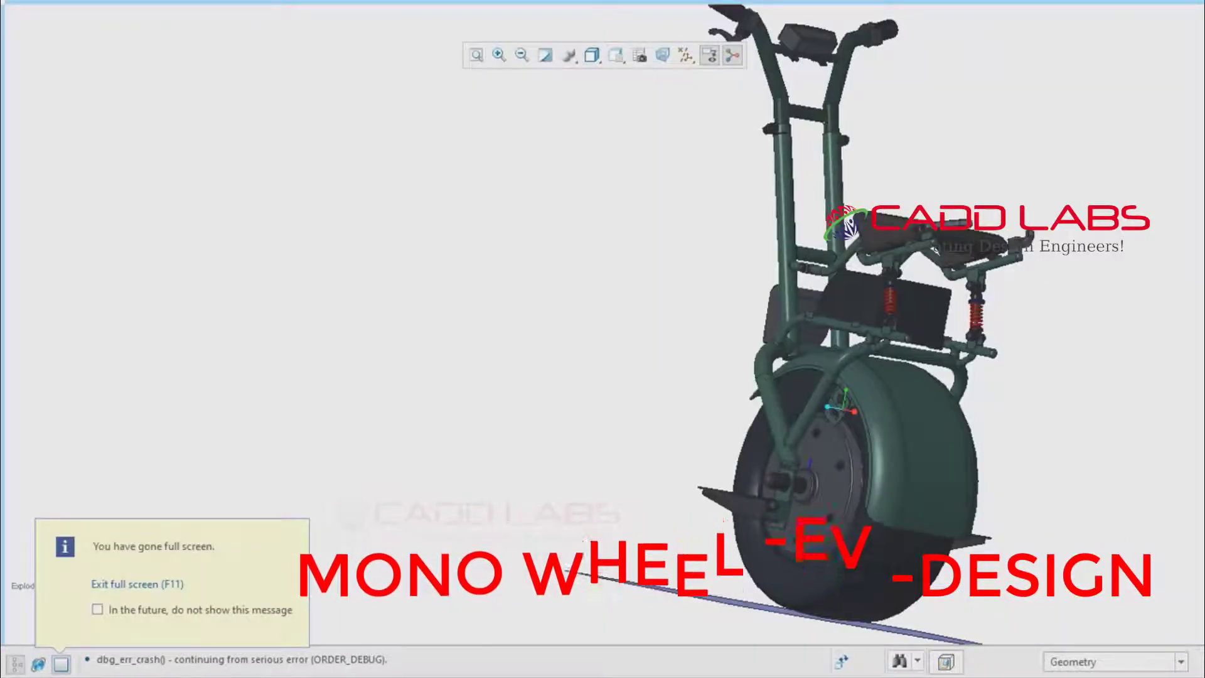
pyautogui.scroll(5, 681, 486)
pyautogui.scroll(-8, 793, 471)
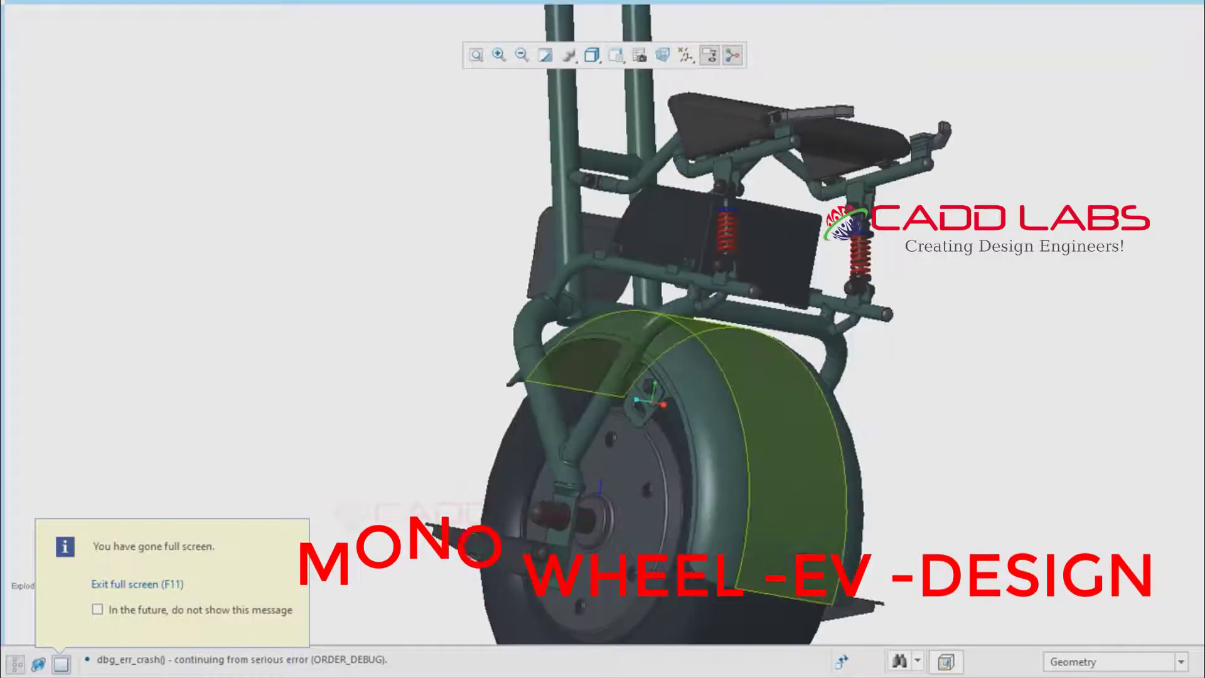
pyautogui.moveTo(793, 471); pyautogui.dragTo(741, 565, button='middle')
pyautogui.moveTo(676, 363); pyautogui.dragTo(577, 360, button='middle')
pyautogui.scroll(4, 617, 356)
pyautogui.scroll(-7, 728, 374)
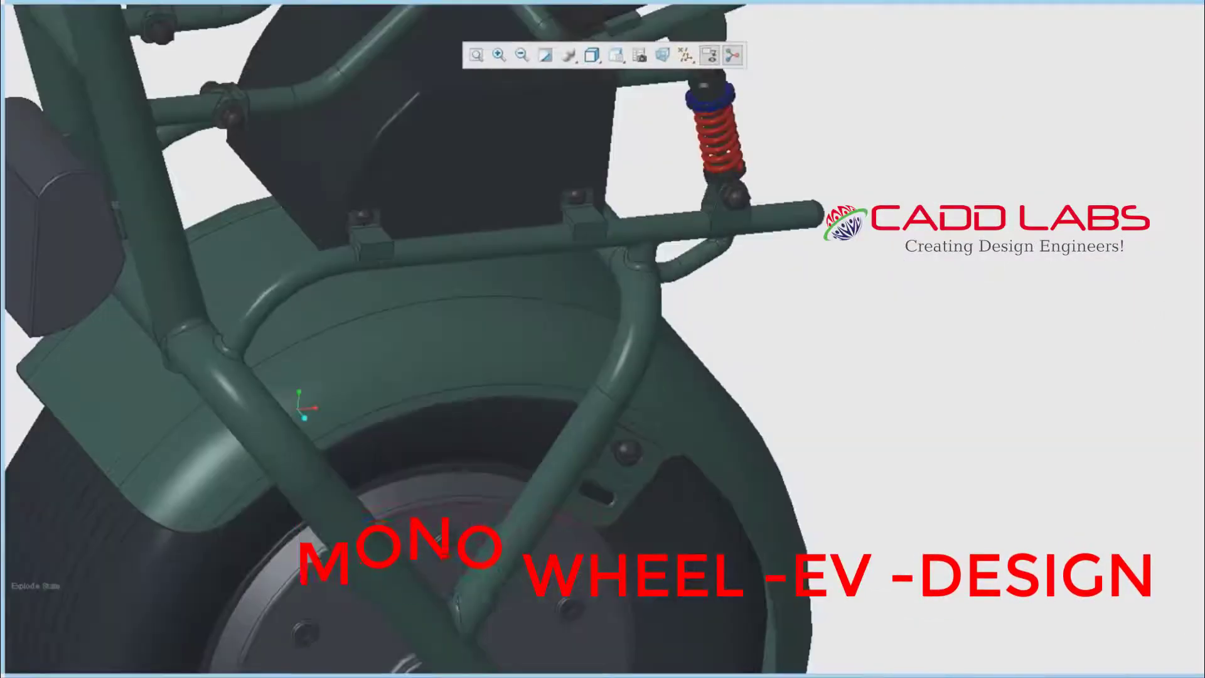
pyautogui.scroll(4, 769, 405)
pyautogui.scroll(10, 784, 264)
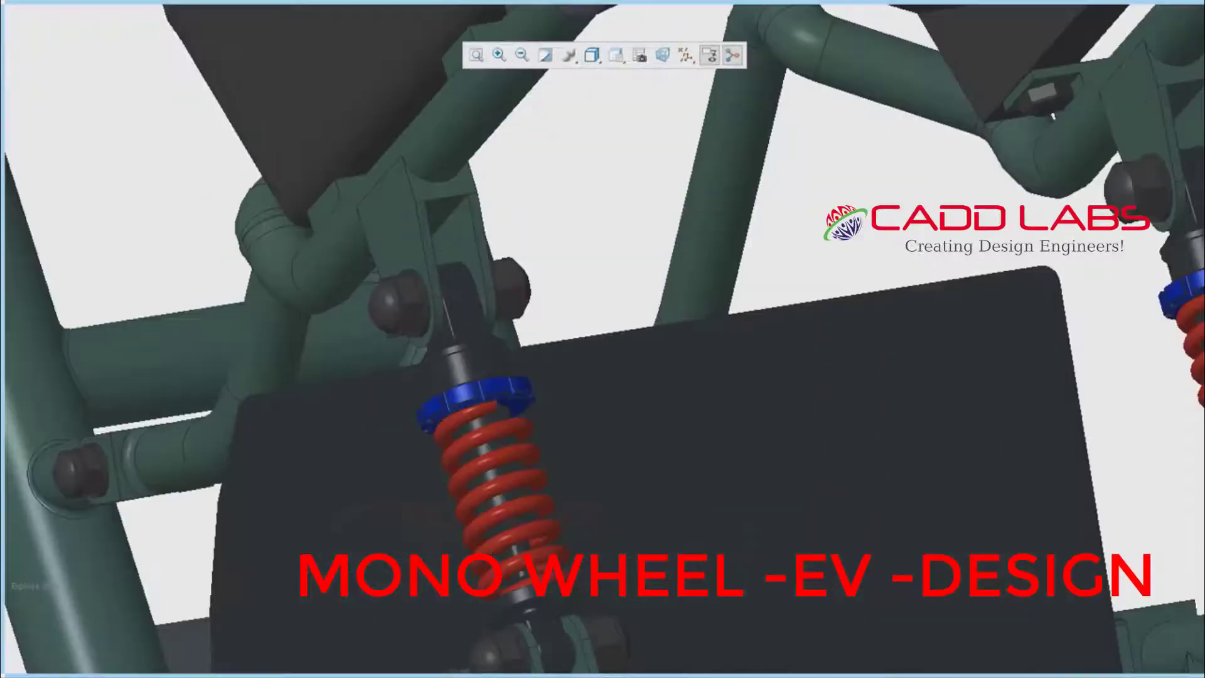
pyautogui.scroll(-10, 712, 437)
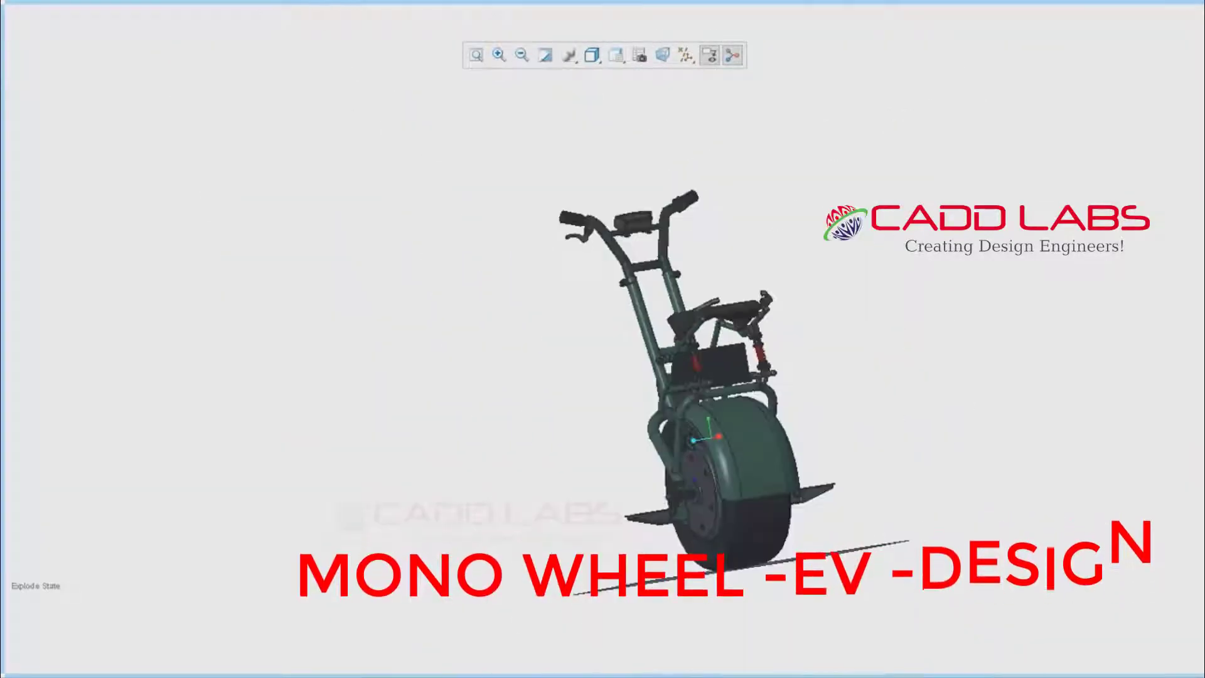
pyautogui.moveTo(711, 438)
pyautogui.mouseDown(button='middle')
pyautogui.moveTo(712, 339)
pyautogui.moveTo(711, 438)
pyautogui.mouseUp(button='middle')
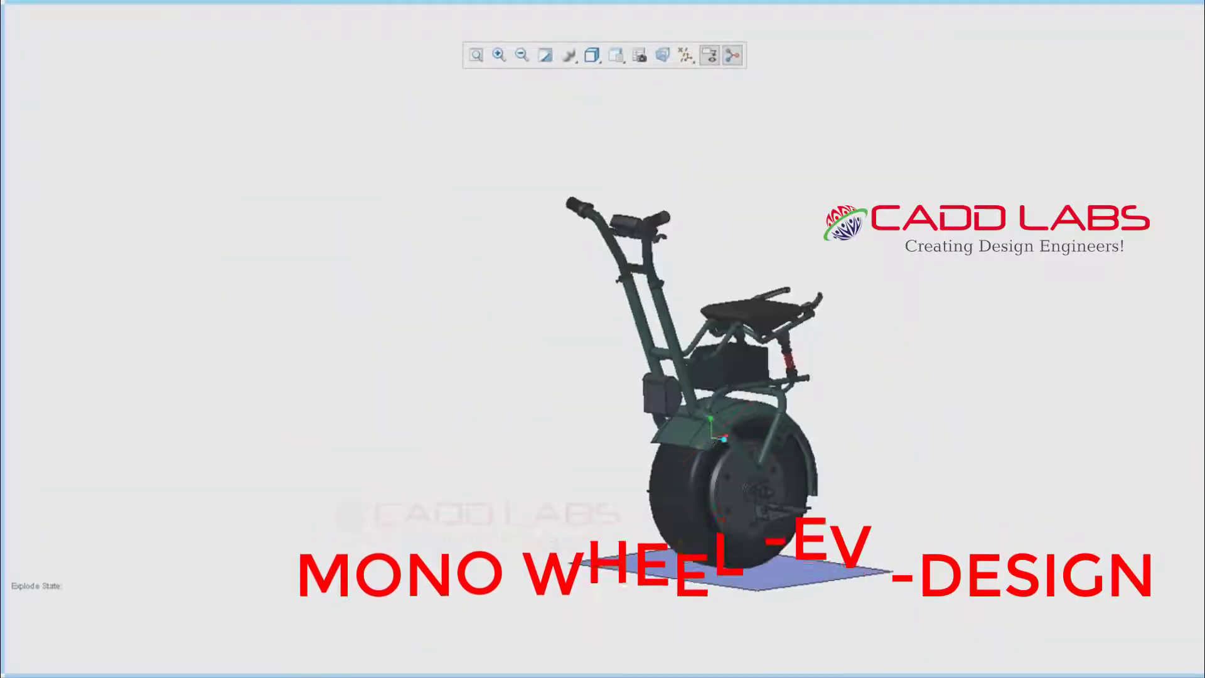
pyautogui.scroll(8, 776, 541)
pyautogui.scroll(-6, 800, 505)
pyautogui.moveTo(801, 505); pyautogui.dragTo(998, 471, button='middle')
# Open TYRE.PRT from the bike assembly in its own maximized window and examine the tyre from different angles
pyautogui.moveTo(3, 339)
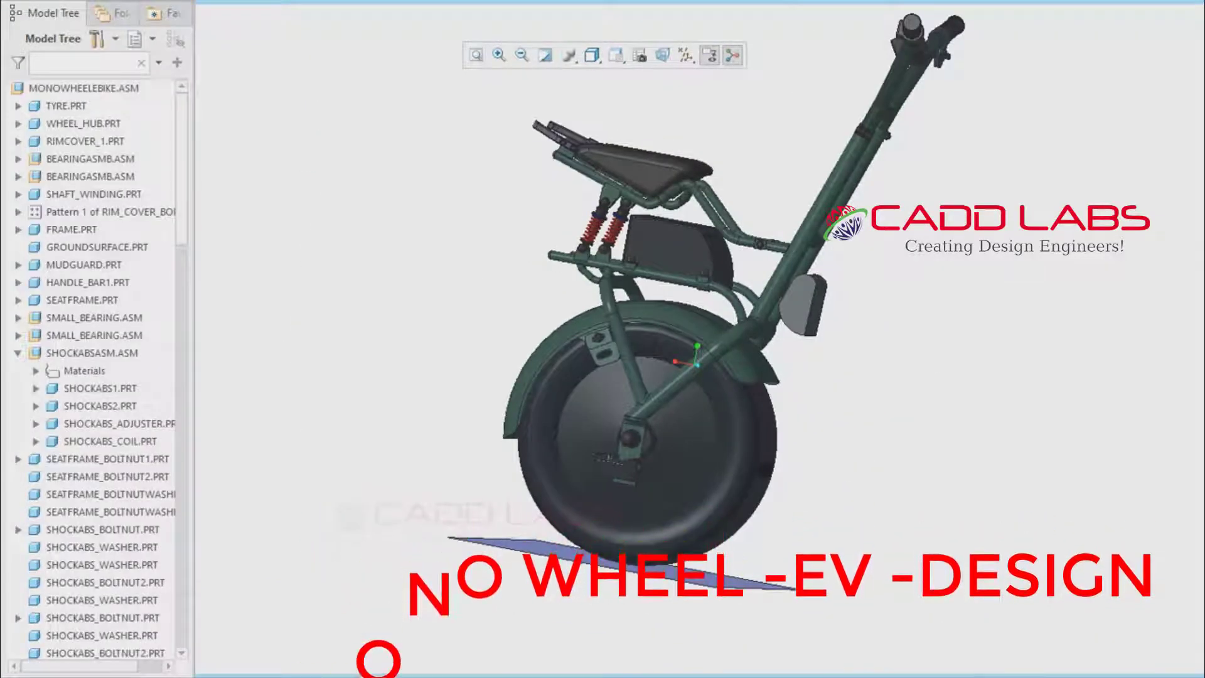
pyautogui.click(66, 106)
pyautogui.click(106, 21)
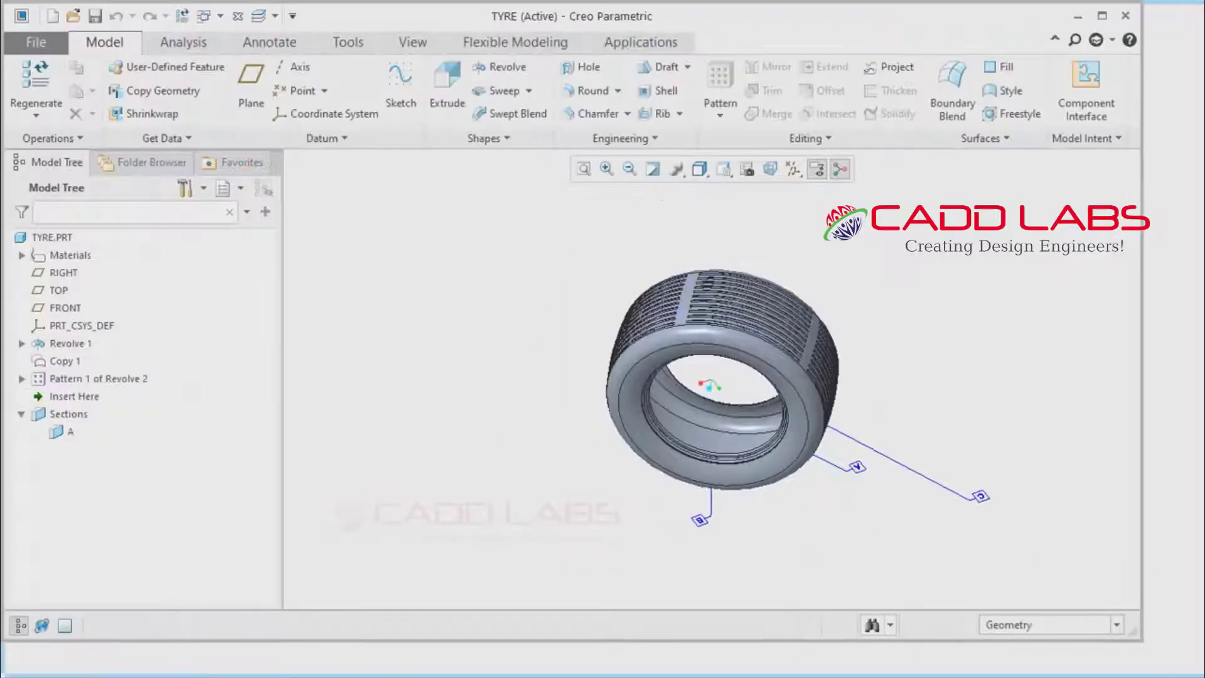
pyautogui.click(1102, 15)
pyautogui.moveTo(784, 382)
pyautogui.mouseDown(button='middle')
pyautogui.moveTo(679, 381)
pyautogui.moveTo(602, 408)
pyautogui.moveTo(597, 339)
pyautogui.moveTo(622, 477)
pyautogui.moveTo(634, 383)
pyautogui.moveTo(577, 452)
pyautogui.mouseUp(button='middle')
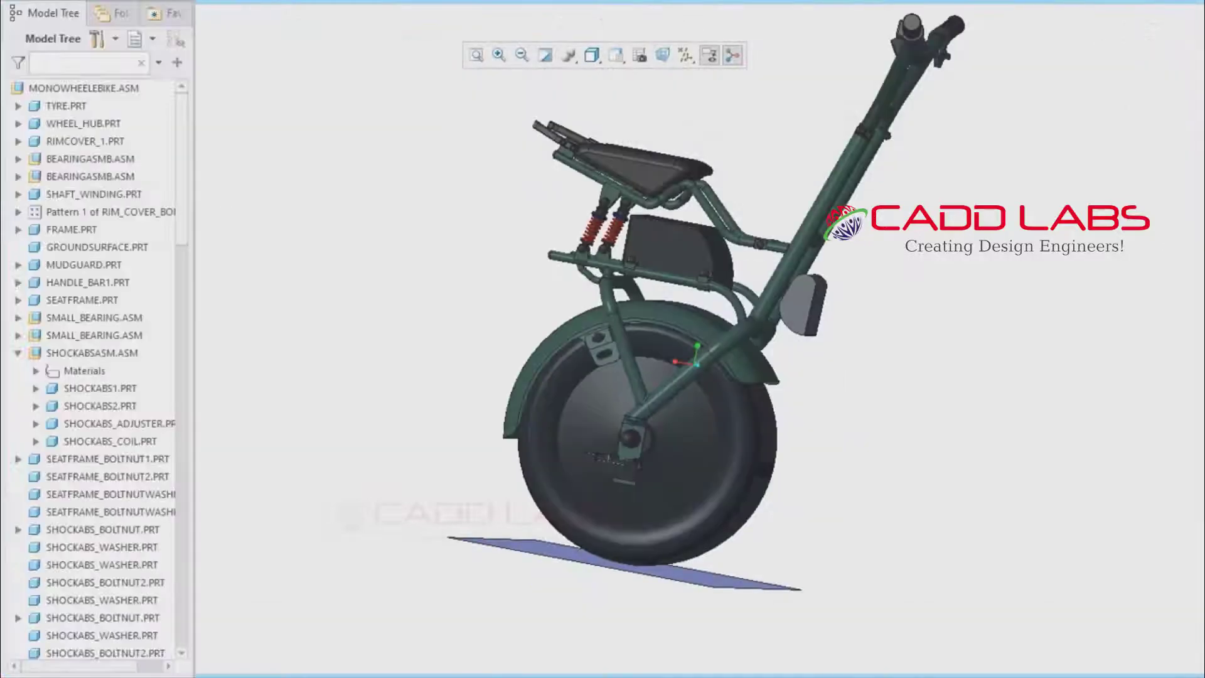
# Open WHEEL_HUB.PRT from the assembly in a maximized window, examine its ribbed interior and check its list of cross sections
pyautogui.click(83, 123)
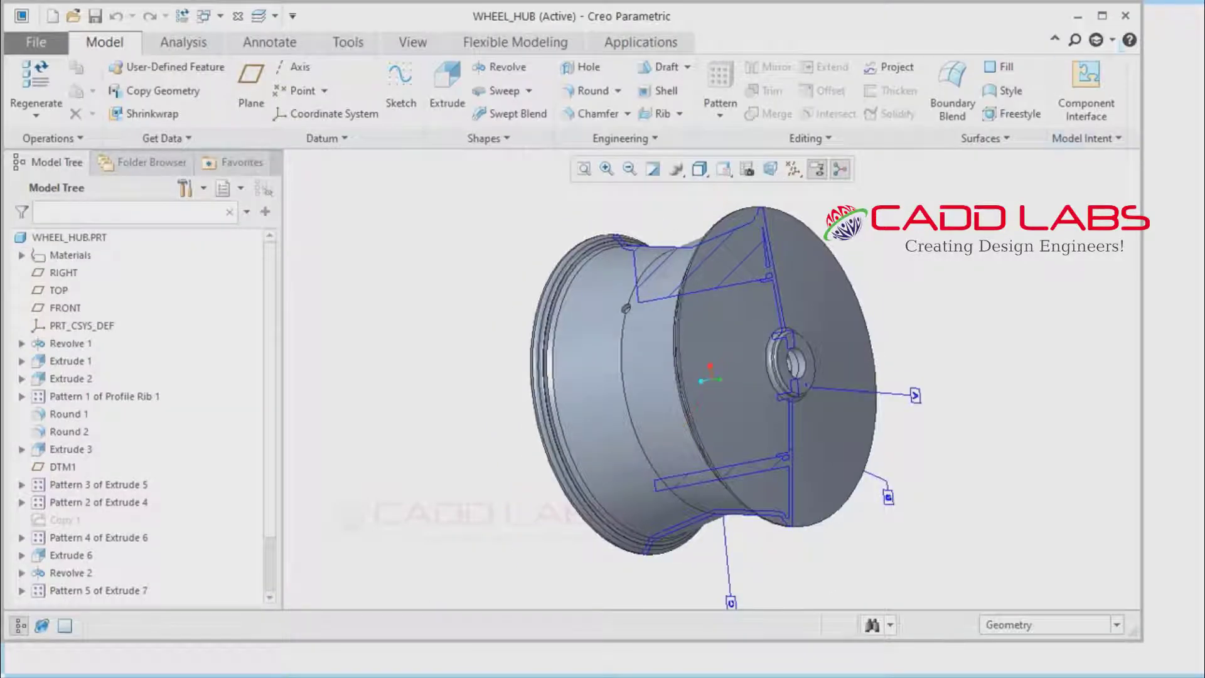
pyautogui.click(1102, 15)
pyautogui.moveTo(842, 339)
pyautogui.mouseDown(button='middle')
pyautogui.moveTo(879, 332)
pyautogui.moveTo(841, 414)
pyautogui.moveTo(728, 314)
pyautogui.moveTo(779, 233)
pyautogui.moveTo(804, 352)
pyautogui.moveTo(766, 439)
pyautogui.moveTo(681, 506)
pyautogui.mouseUp(button='middle')
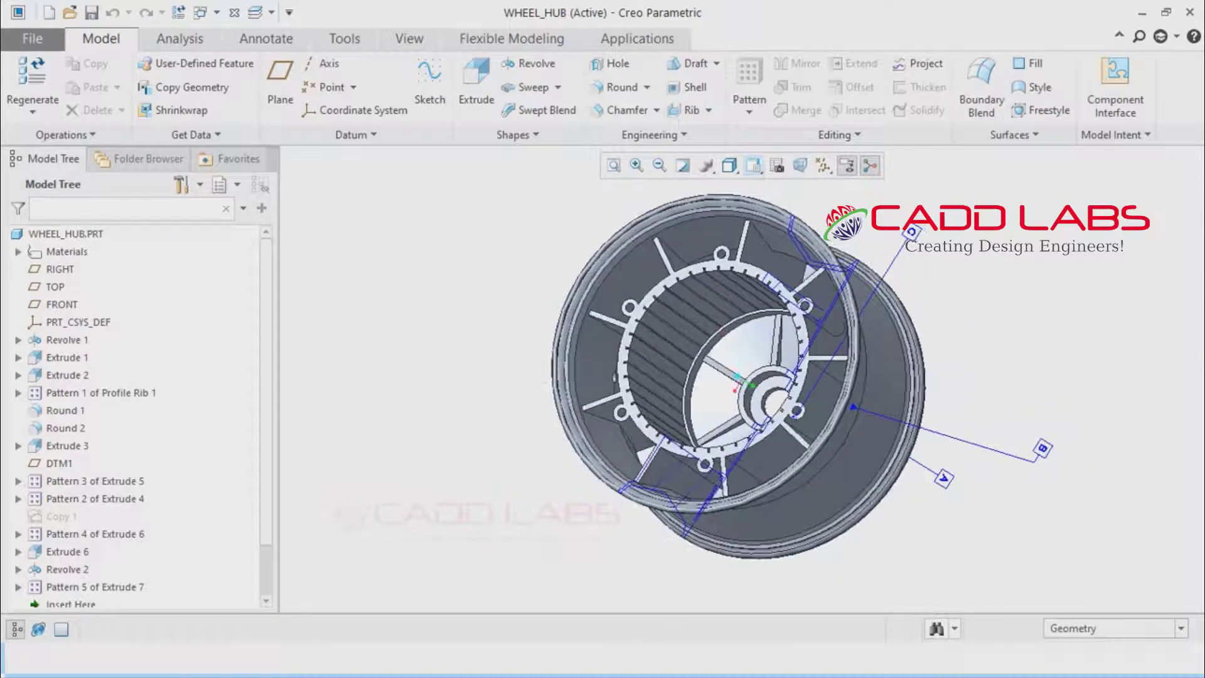
pyautogui.click(777, 166)
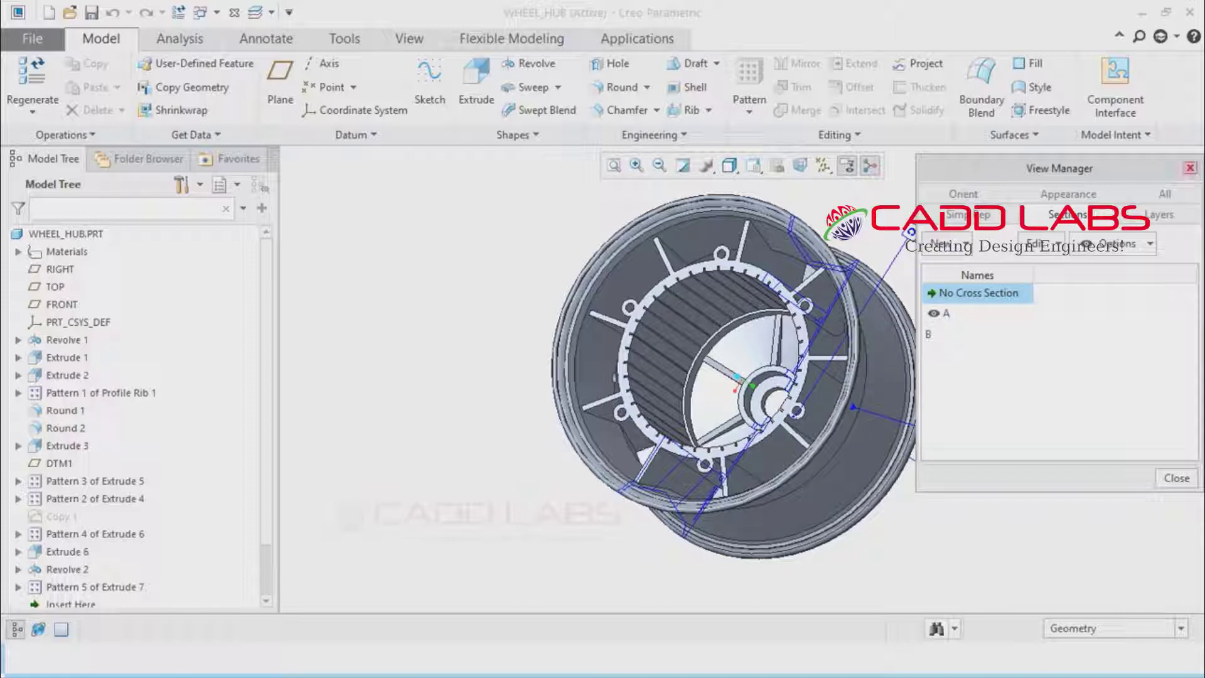
pyautogui.click(1191, 167)
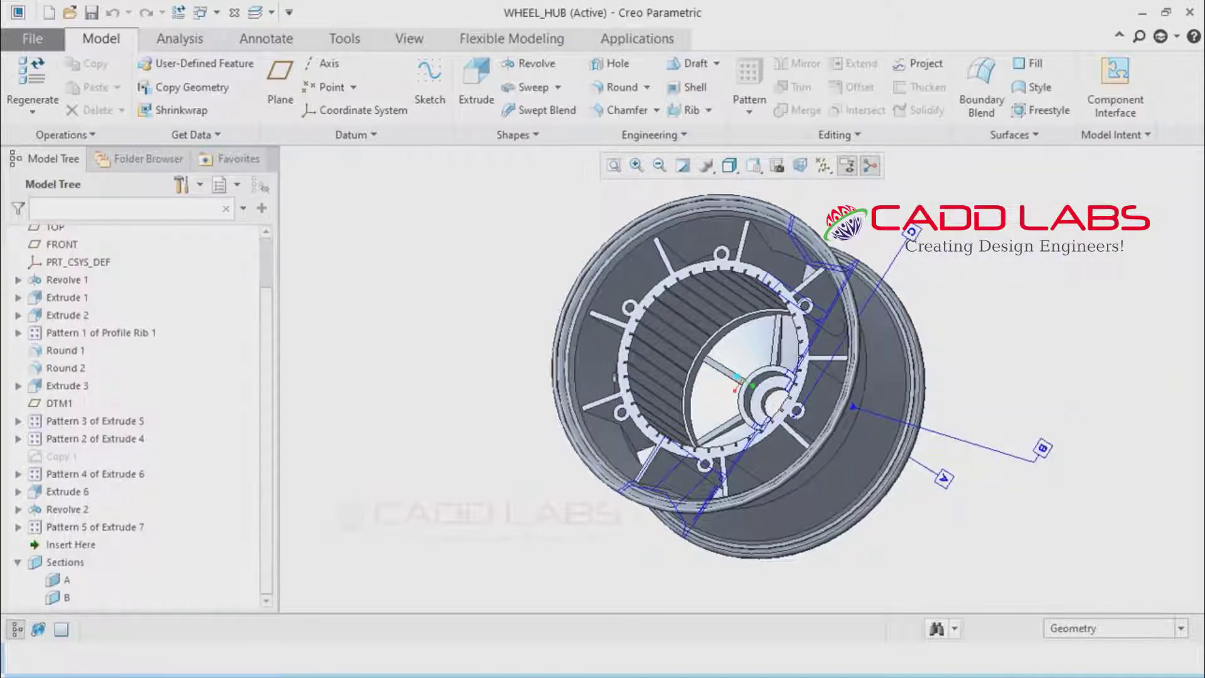
# Activate section A of the wheel hub and examine the cut hub from different angles
pyautogui.click(66, 581)
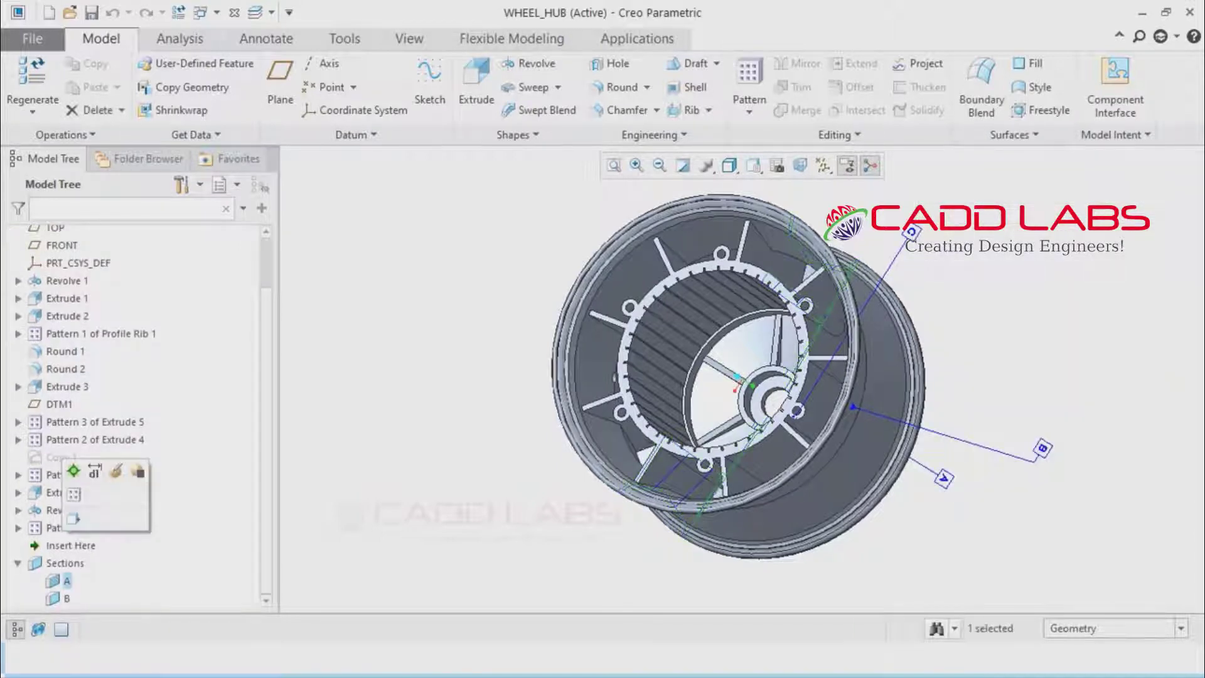
pyautogui.rightClick(66, 580)
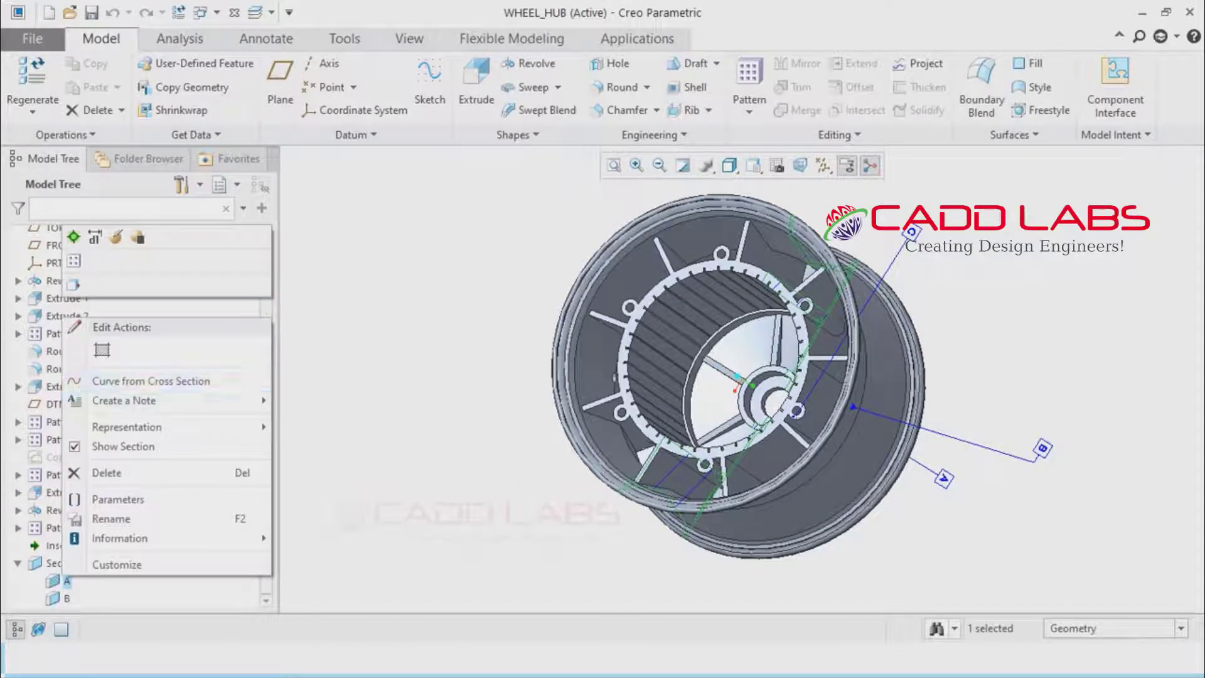
pyautogui.click(73, 237)
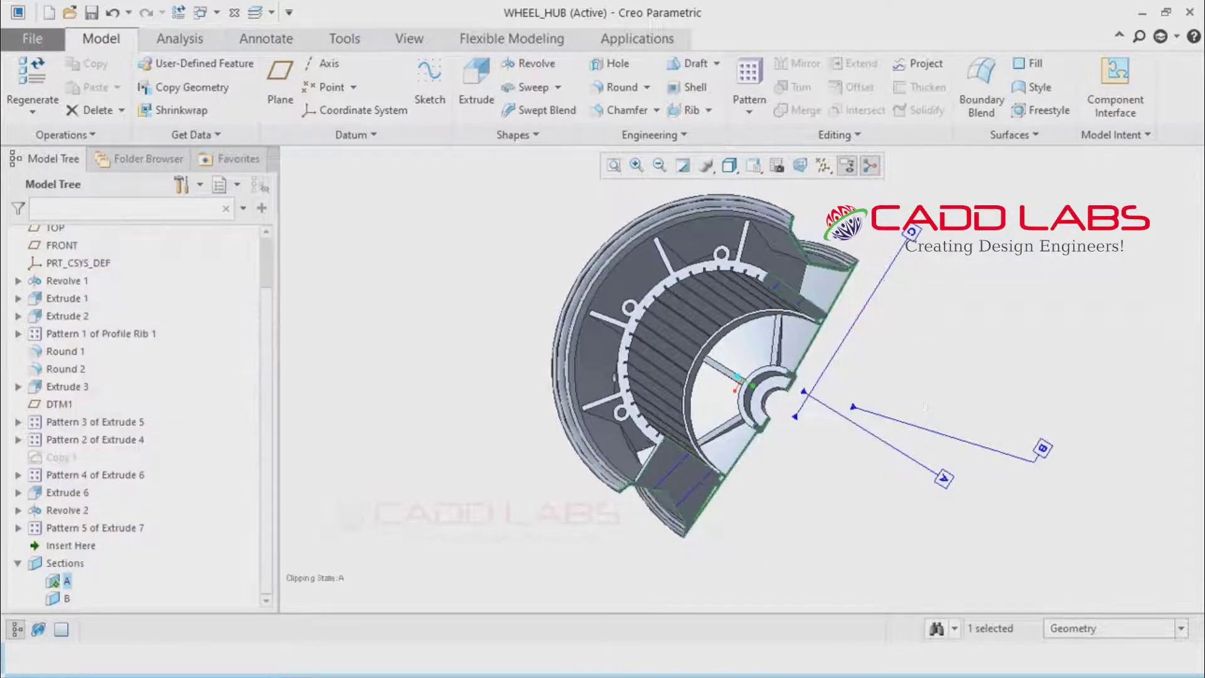
pyautogui.moveTo(926, 408); pyautogui.dragTo(801, 379, button='middle')
pyautogui.scroll(-4, 757, 478)
pyautogui.scroll(2, 812, 490)
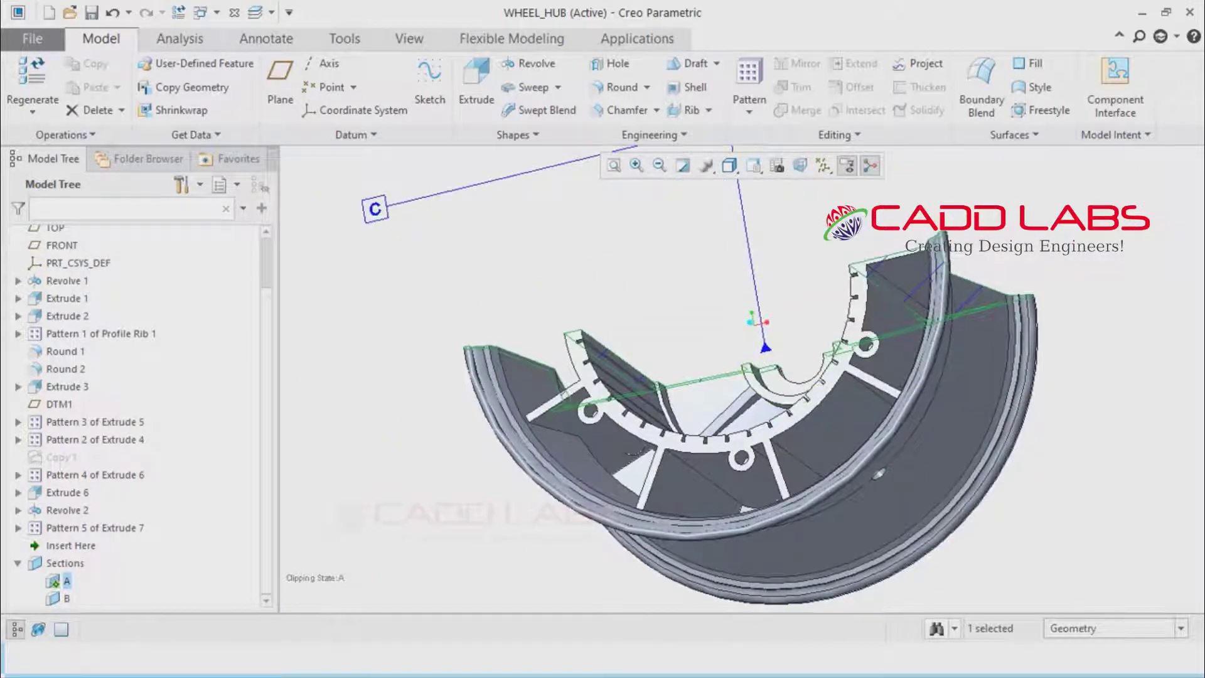
# Deactivate section A of the wheel hub and turn off its Show Section display
pyautogui.rightClick(67, 581)
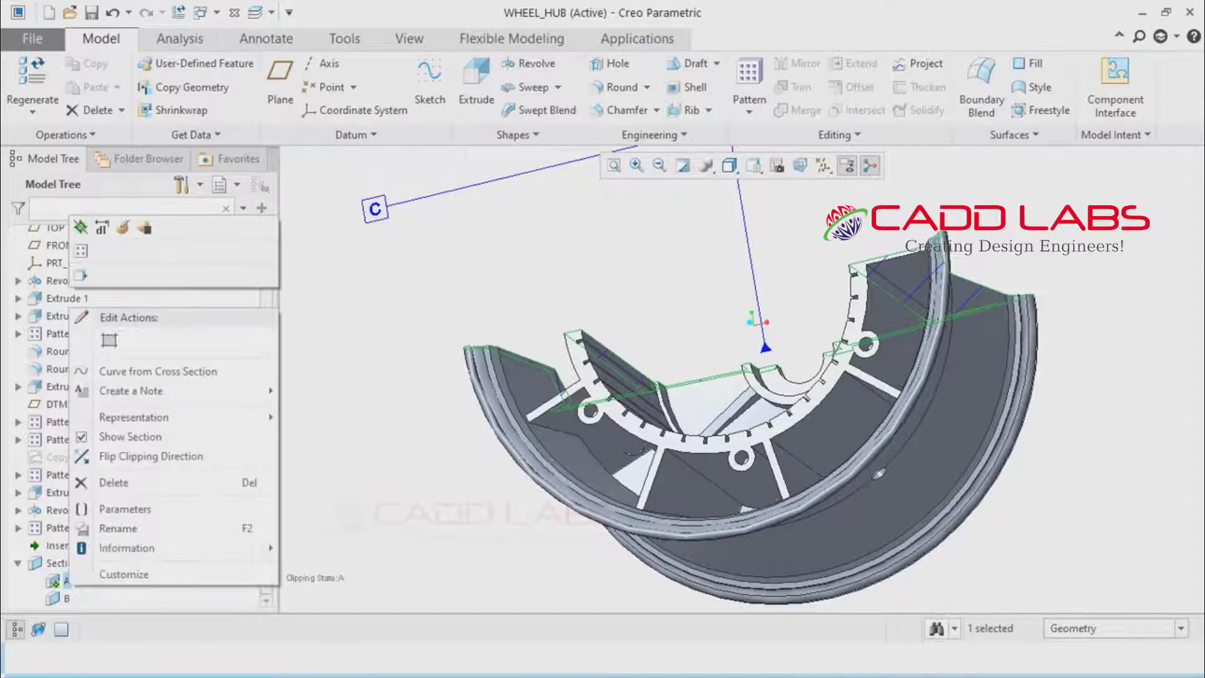
pyautogui.click(80, 227)
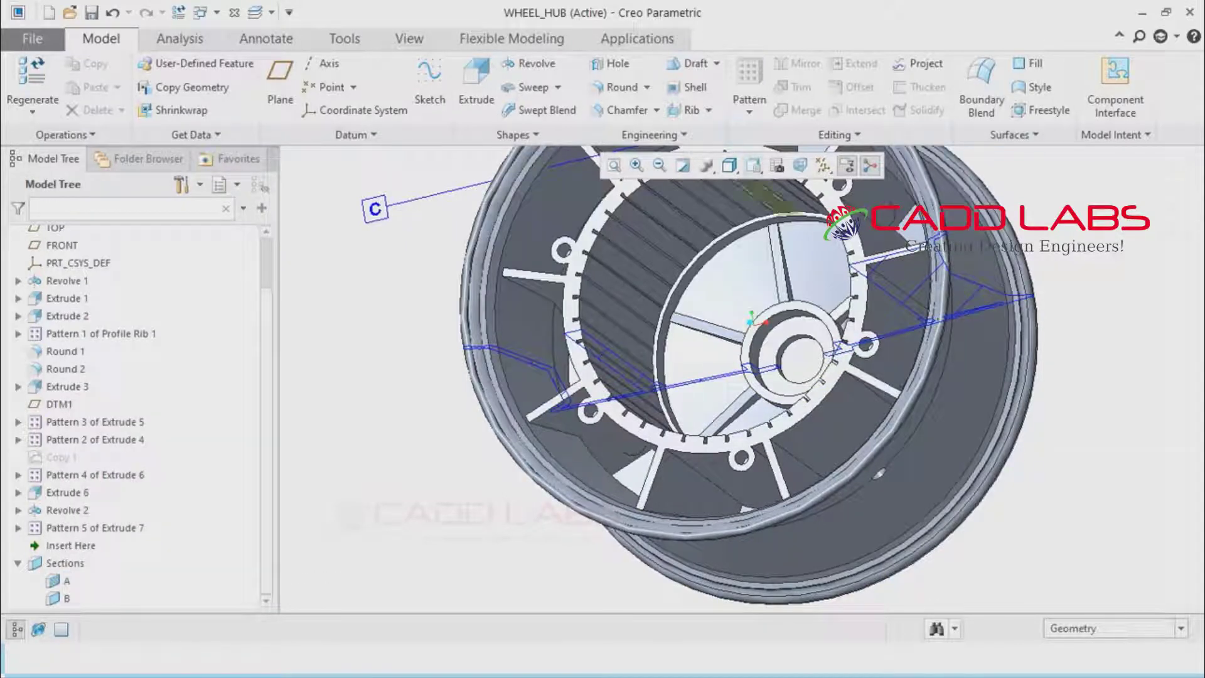
pyautogui.click(779, 166)
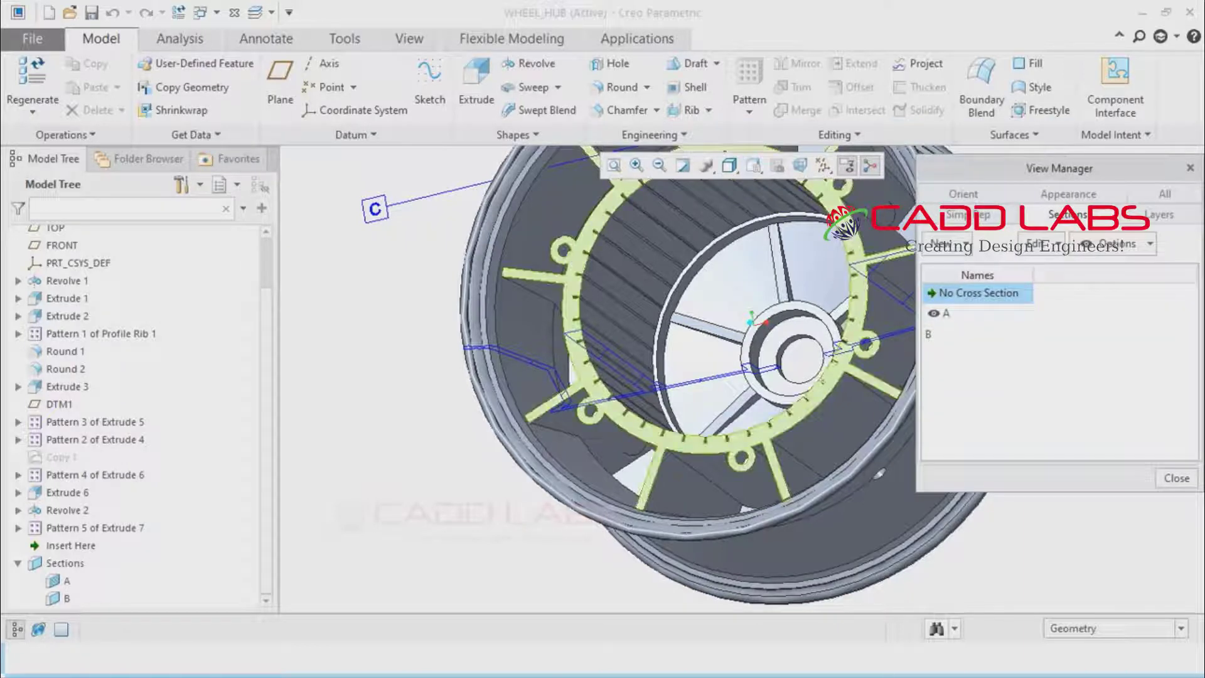
pyautogui.click(945, 313)
pyautogui.rightClick(933, 311)
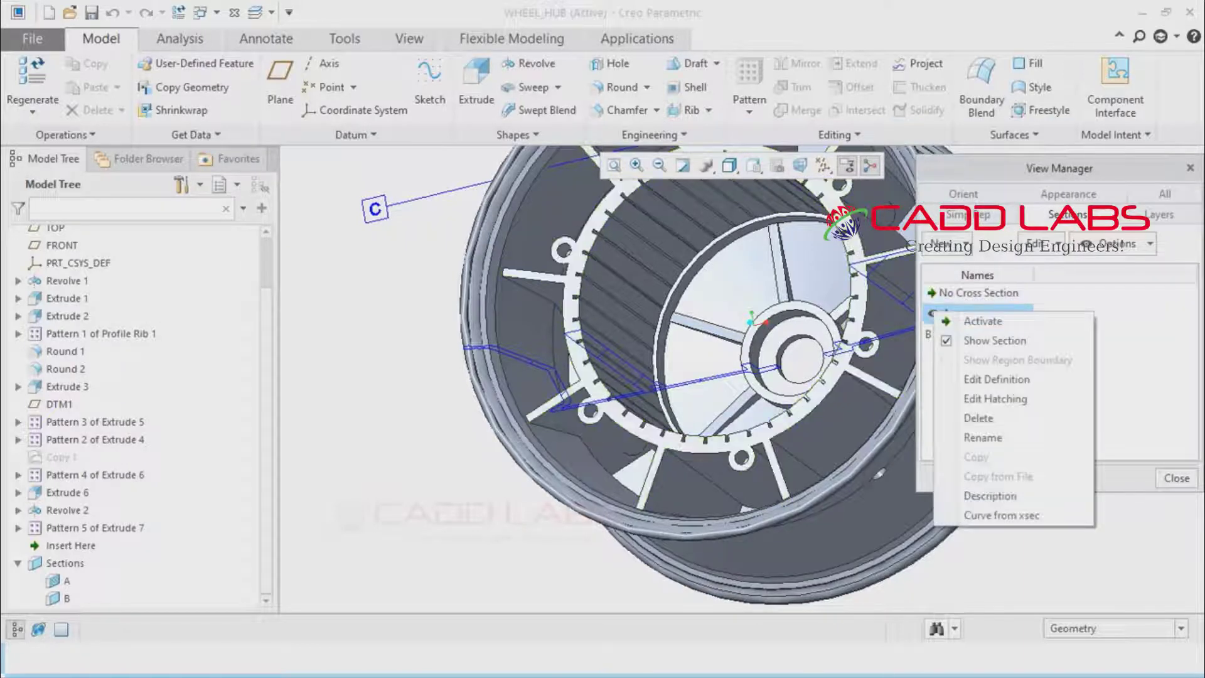
pyautogui.click(995, 341)
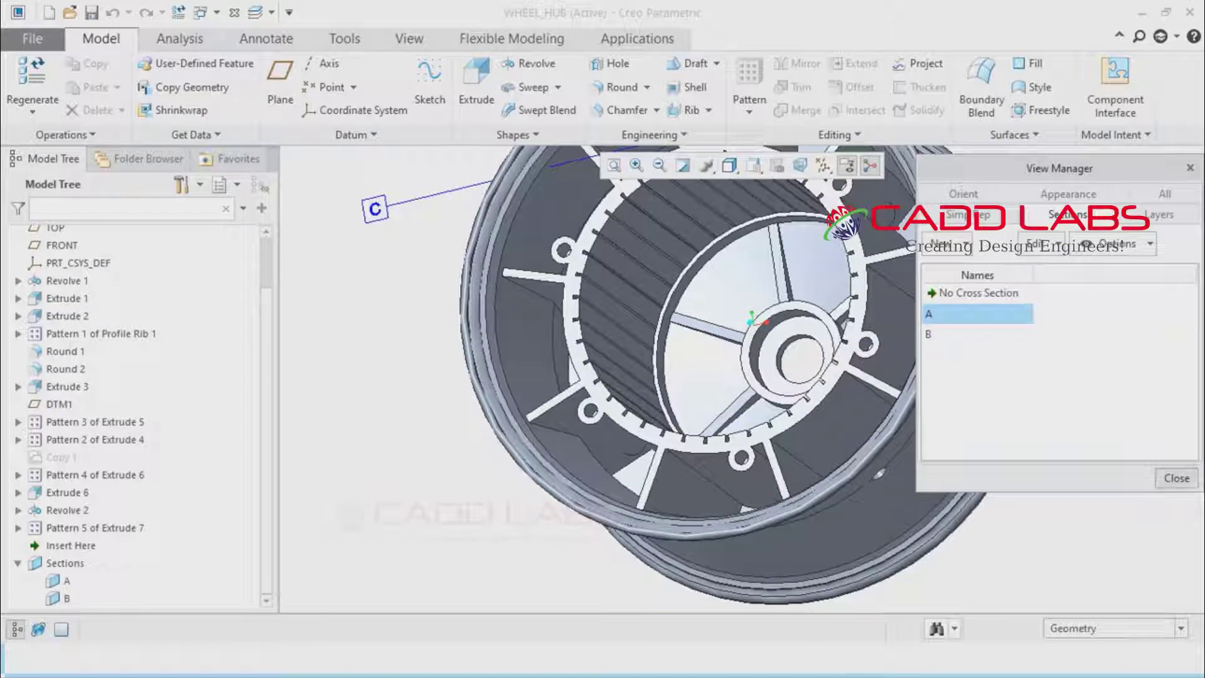
pyautogui.click(1177, 478)
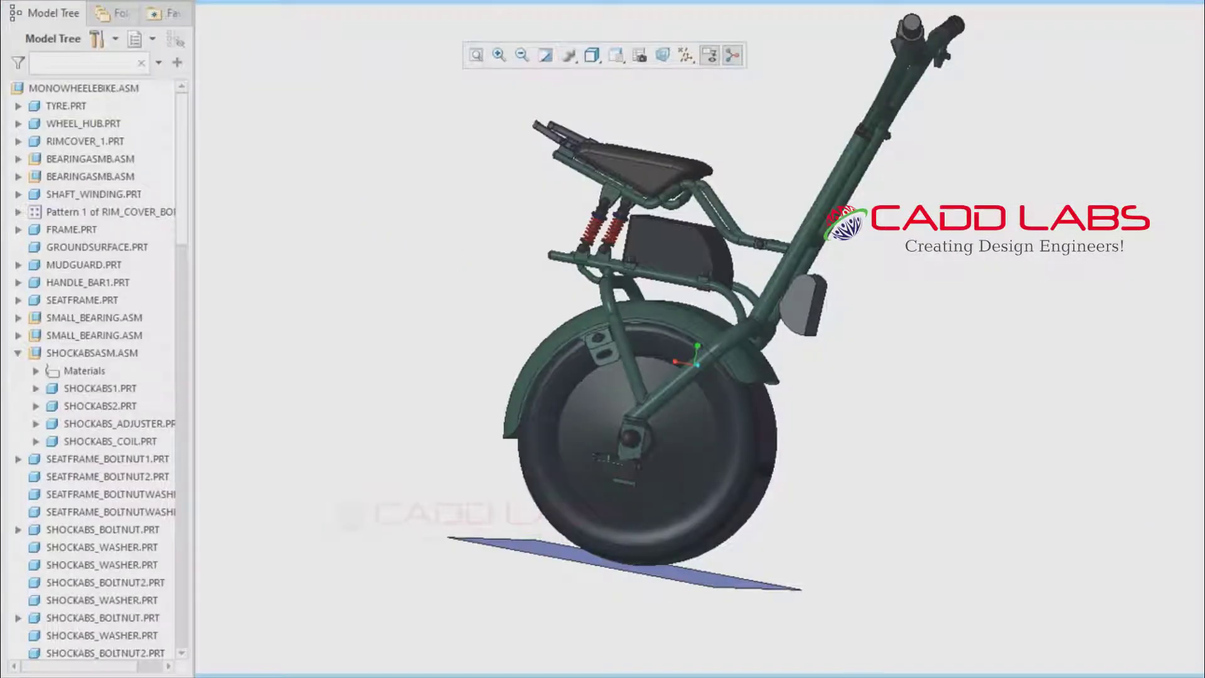
# Open RIMCOVER_1.PRT from the assembly in a maximized window and examine the rim cover's bosses and both faces
pyautogui.click(85, 142)
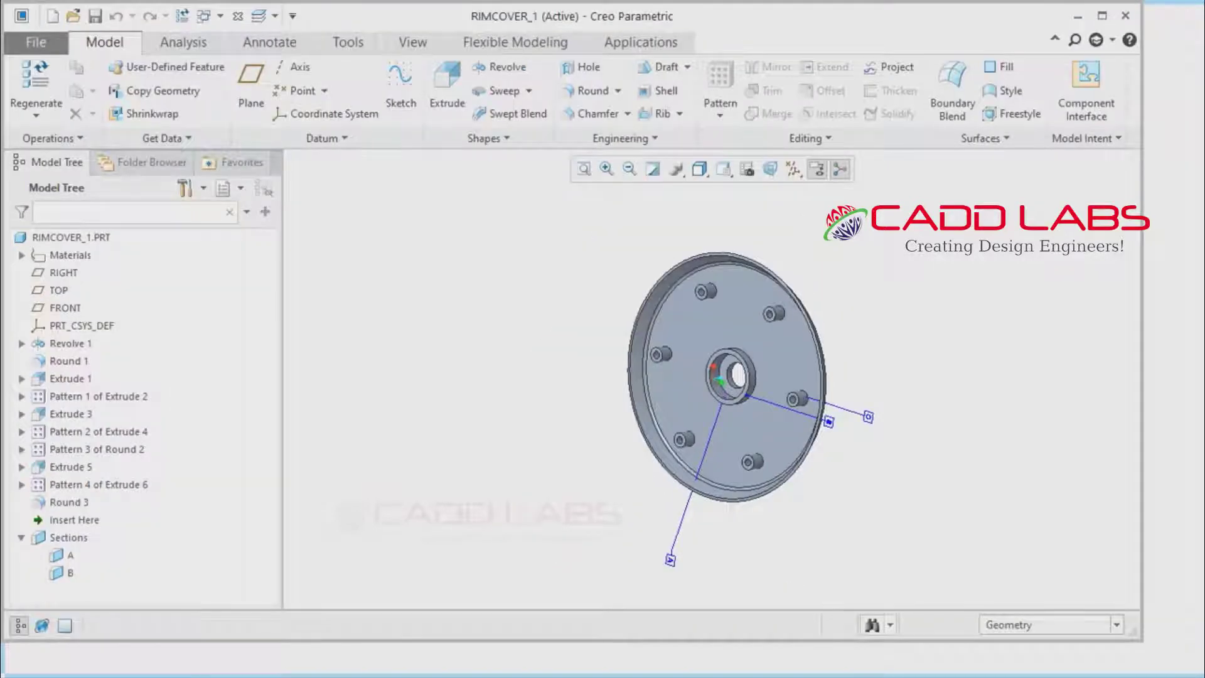
pyautogui.click(1102, 15)
pyautogui.moveTo(816, 365); pyautogui.dragTo(691, 327, button='middle')
pyautogui.scroll(-5, 742, 344)
pyautogui.scroll(4, 870, 422)
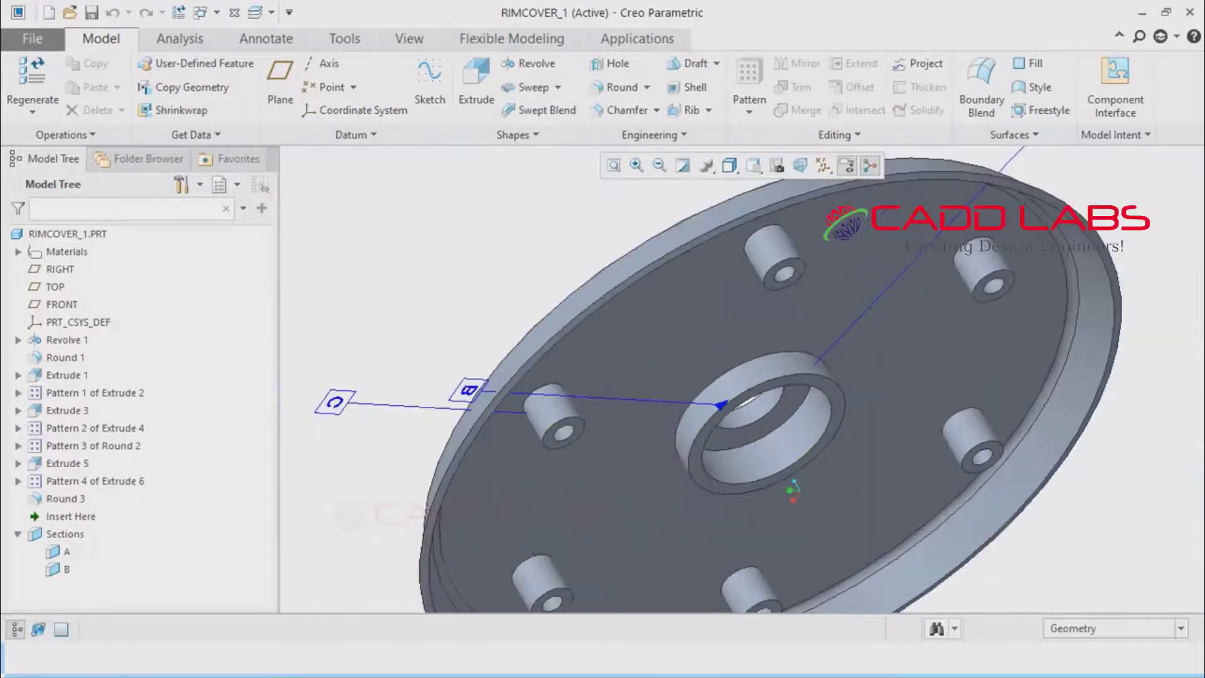
pyautogui.moveTo(869, 422); pyautogui.dragTo(1001, 348, button='middle')
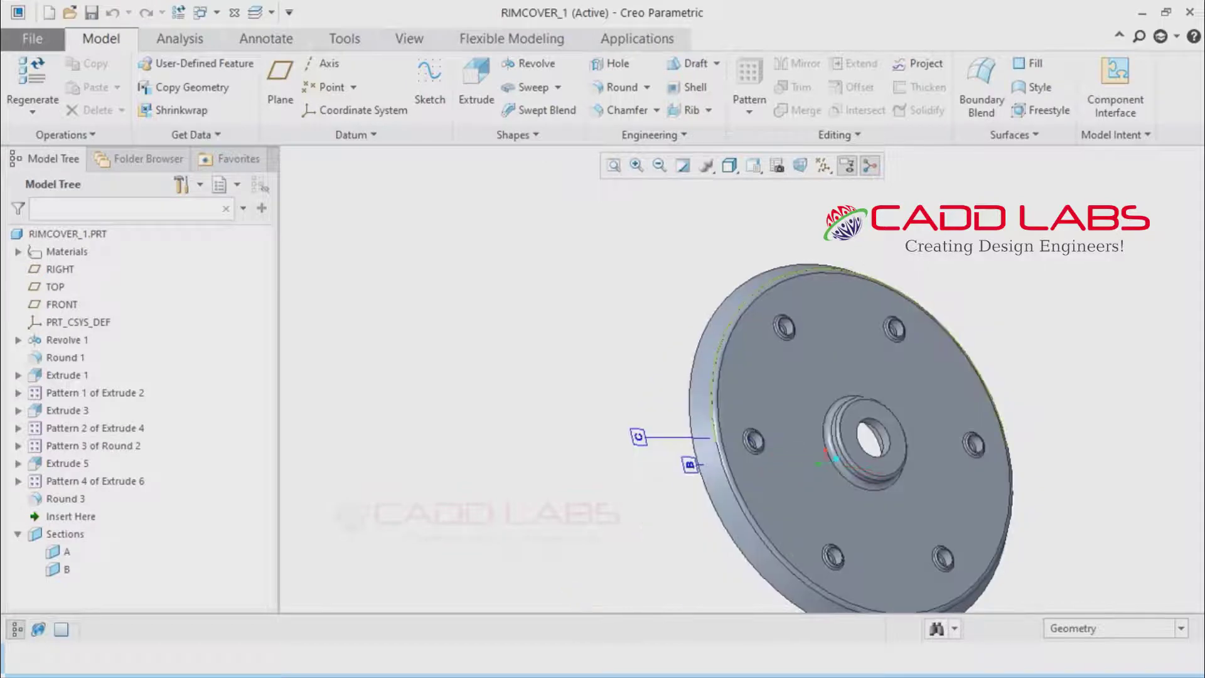
pyautogui.scroll(-5, 1001, 349)
pyautogui.scroll(-6, 679, 320)
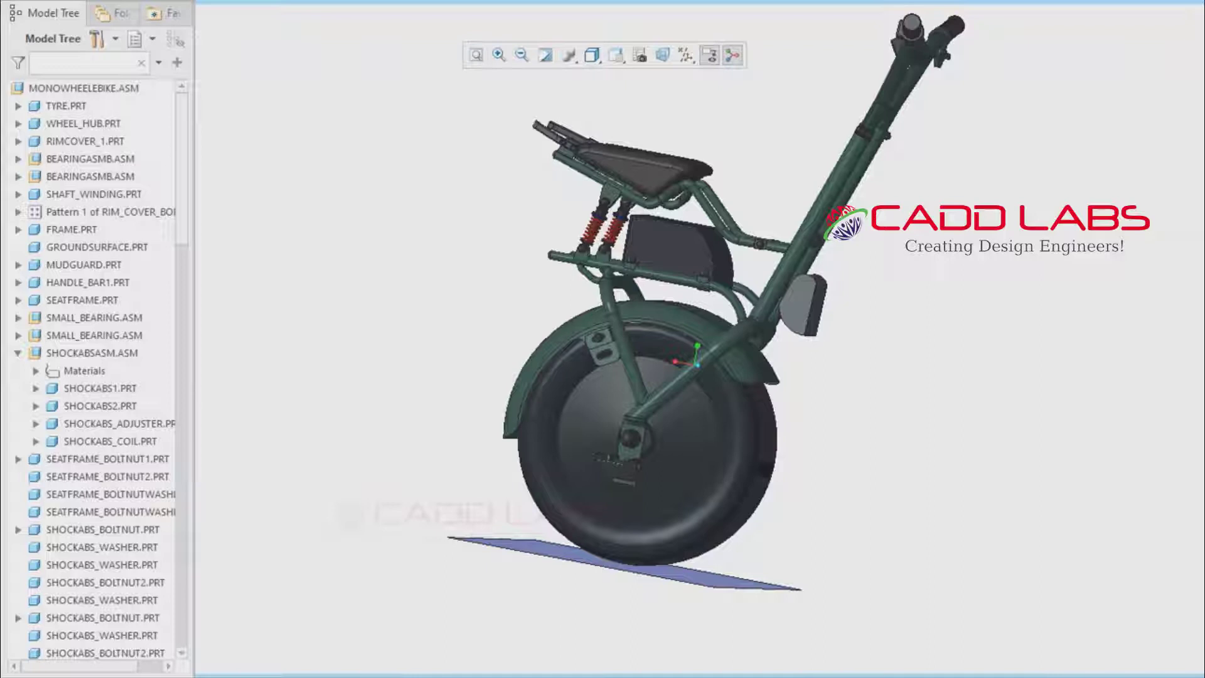
# Open the first BEARINGASMB.ASM from the bike assembly in a maximized window and examine the ball bearing from several sides
pyautogui.click(84, 141)
pyautogui.click(90, 159)
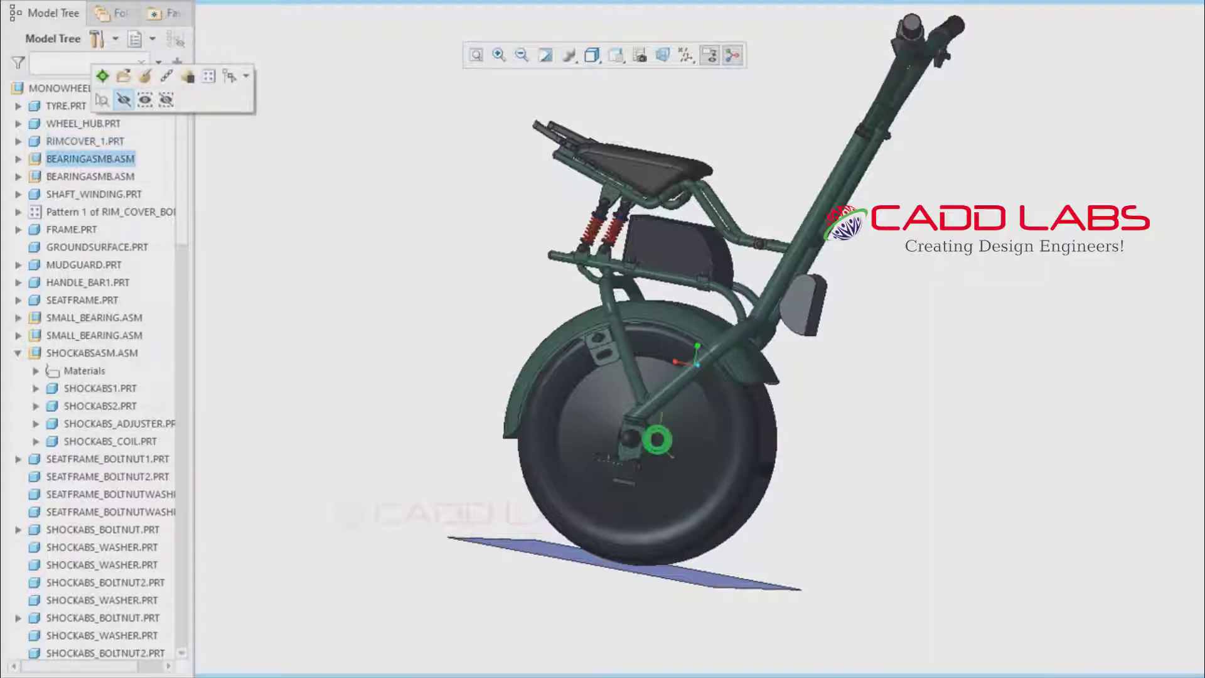
pyautogui.click(124, 76)
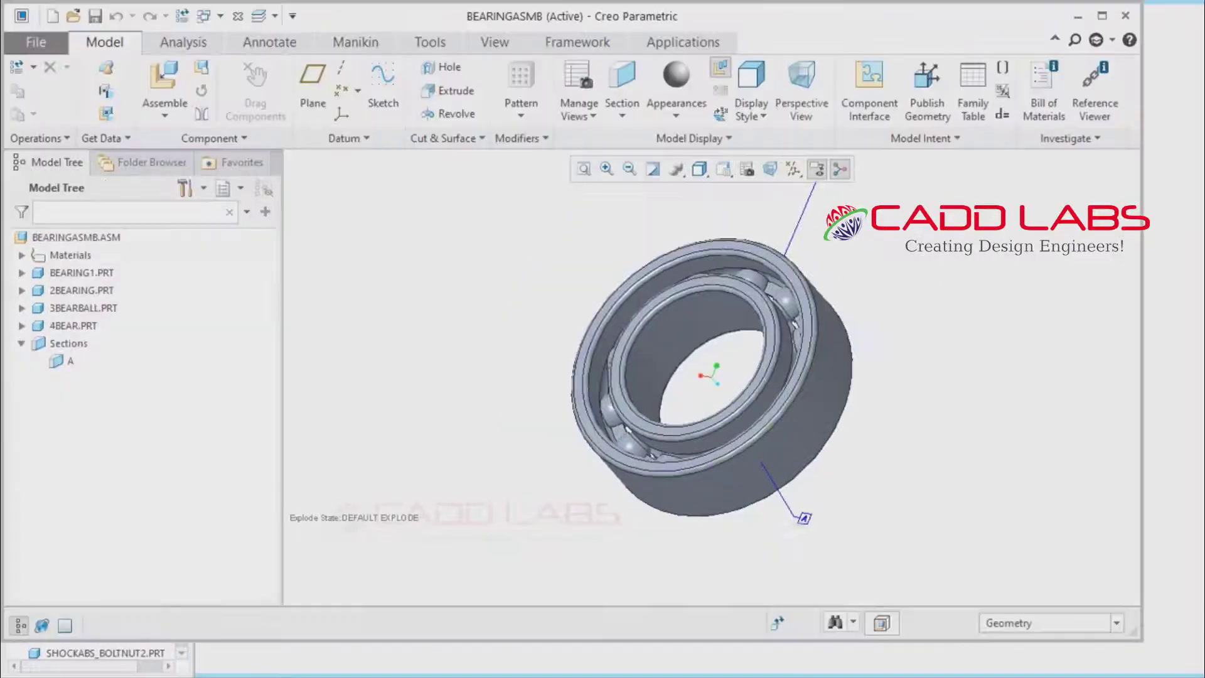
pyautogui.moveTo(712, 377); pyautogui.dragTo(716, 408, button='middle')
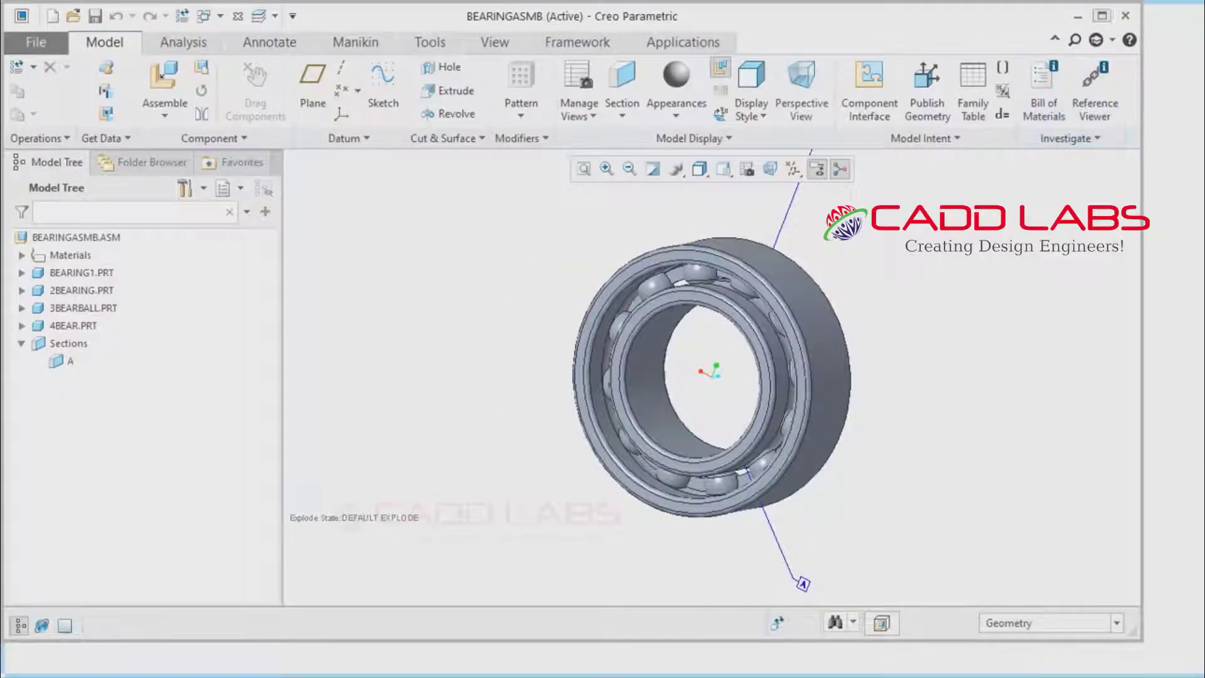
pyautogui.click(1102, 15)
pyautogui.moveTo(810, 377); pyautogui.dragTo(778, 409, button='middle')
pyautogui.scroll(3, 851, 363)
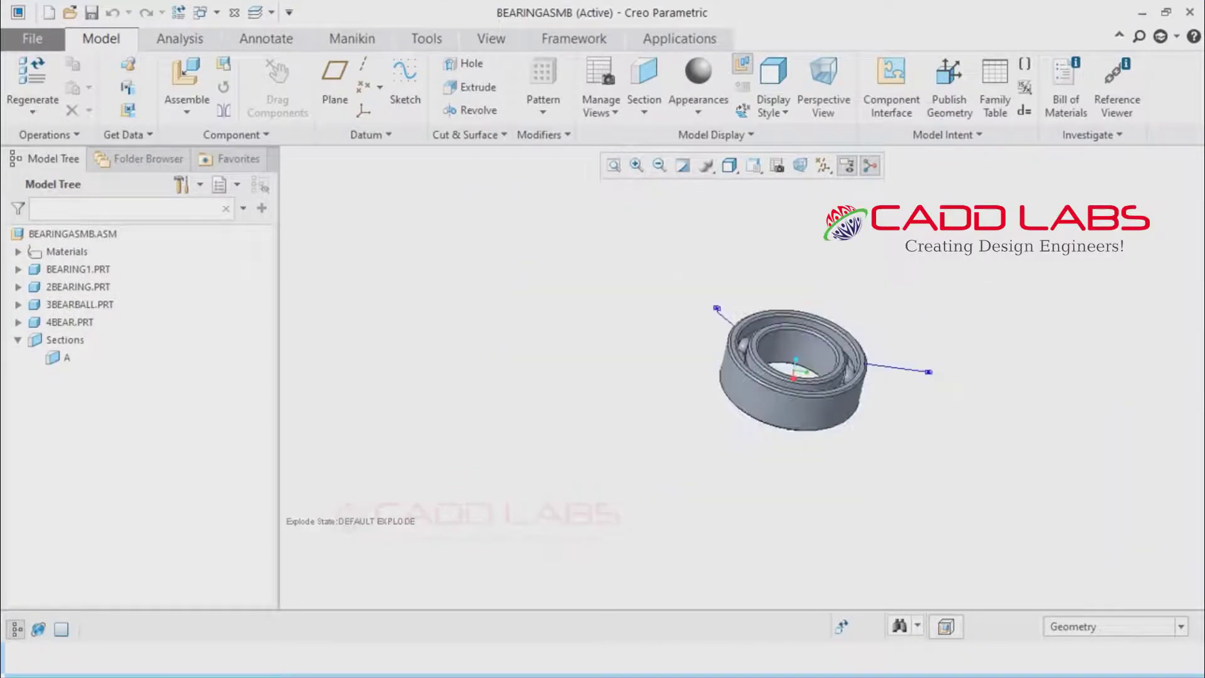
pyautogui.scroll(-3, 863, 377)
pyautogui.moveTo(863, 377)
pyautogui.mouseDown(button='middle')
pyautogui.moveTo(847, 477)
pyautogui.moveTo(741, 414)
pyautogui.moveTo(666, 402)
pyautogui.moveTo(603, 452)
pyautogui.mouseUp(button='middle')
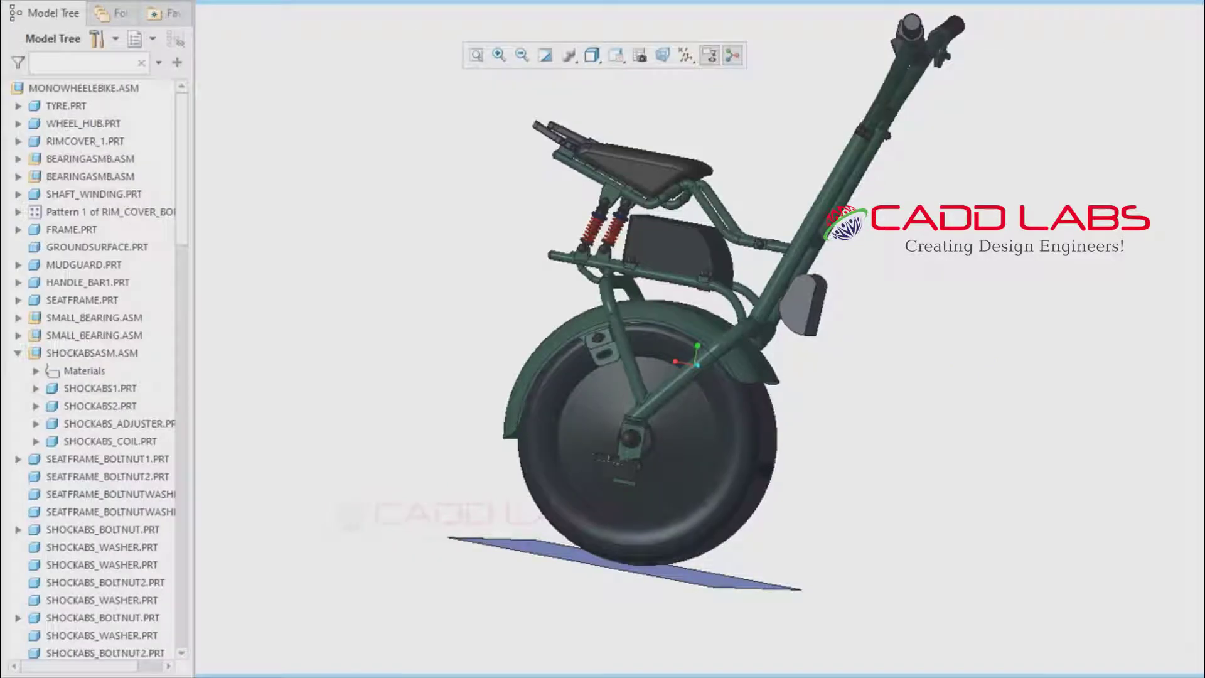
# Open SHAFT_WINDING.PRT from the assembly in a maximized window and examine the shaft and slotted winding core
pyautogui.click(94, 194)
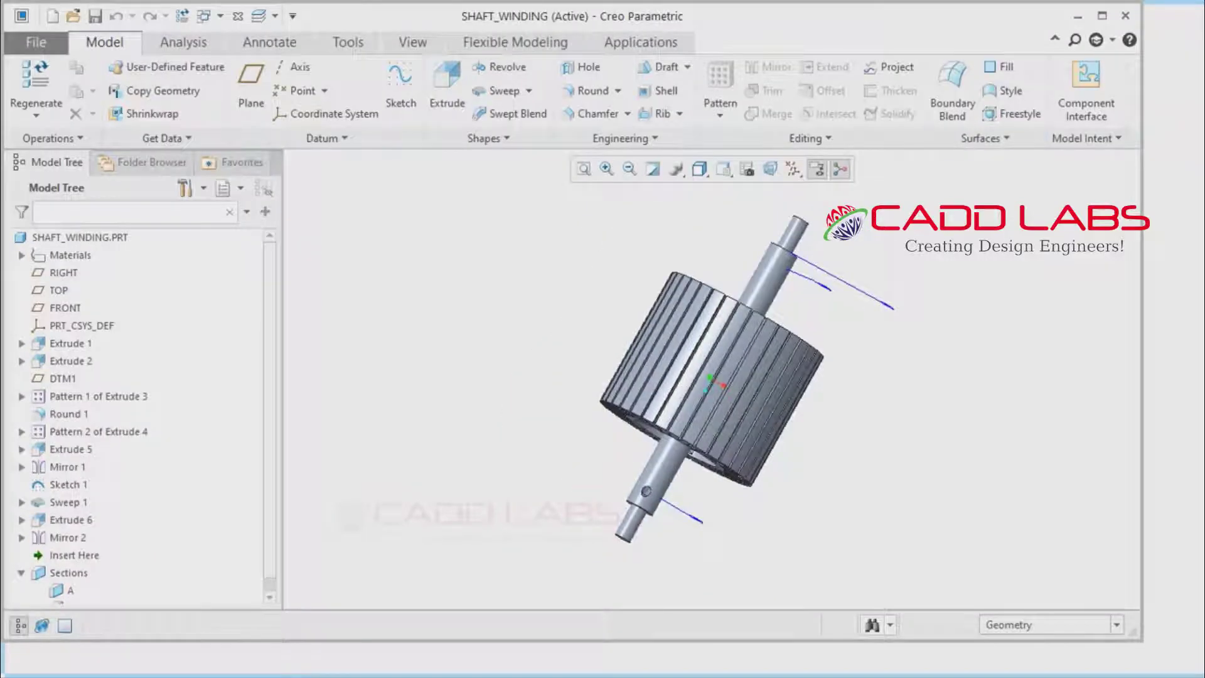
pyautogui.click(1103, 15)
pyautogui.moveTo(816, 352); pyautogui.dragTo(734, 502, button='middle')
pyautogui.moveTo(742, 379)
pyautogui.mouseDown(button='middle')
pyautogui.moveTo(757, 384)
pyautogui.moveTo(727, 383)
pyautogui.moveTo(738, 378)
pyautogui.mouseUp(button='middle')
pyautogui.scroll(-5, 775, 373)
pyautogui.scroll(5, 774, 373)
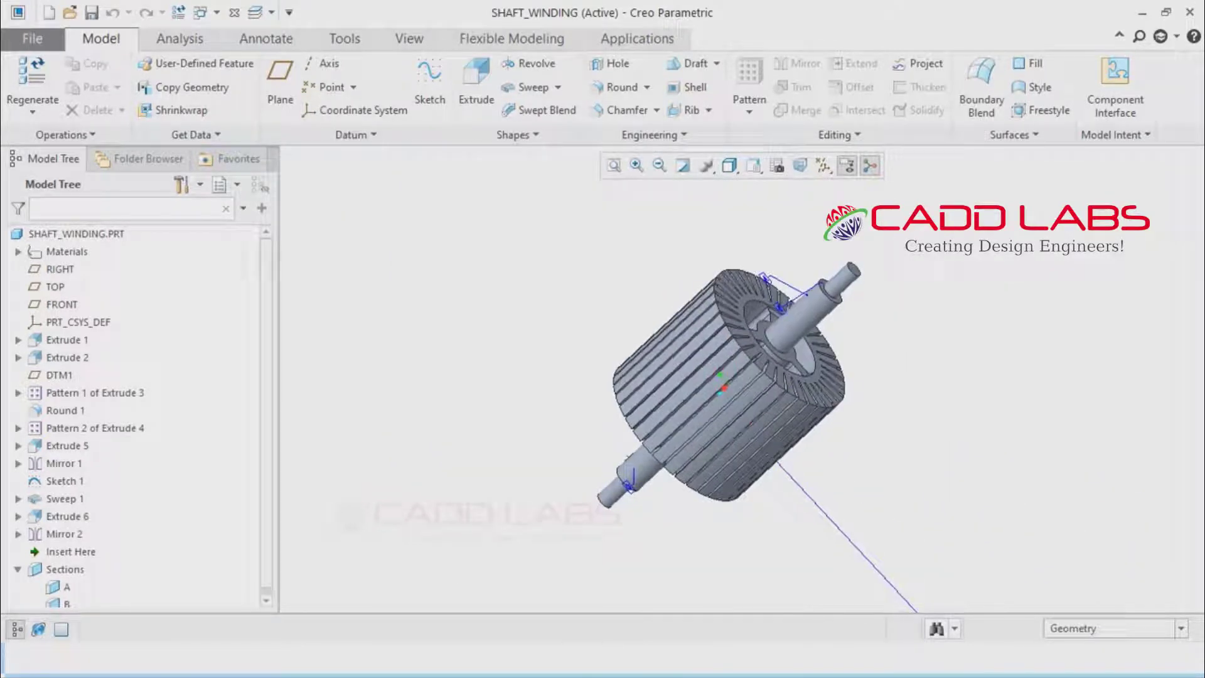
# Activate section B of the shaft winding and turn the model to face the cut through shaft and core
pyautogui.scroll(-1, 138, 415)
pyautogui.click(67, 599)
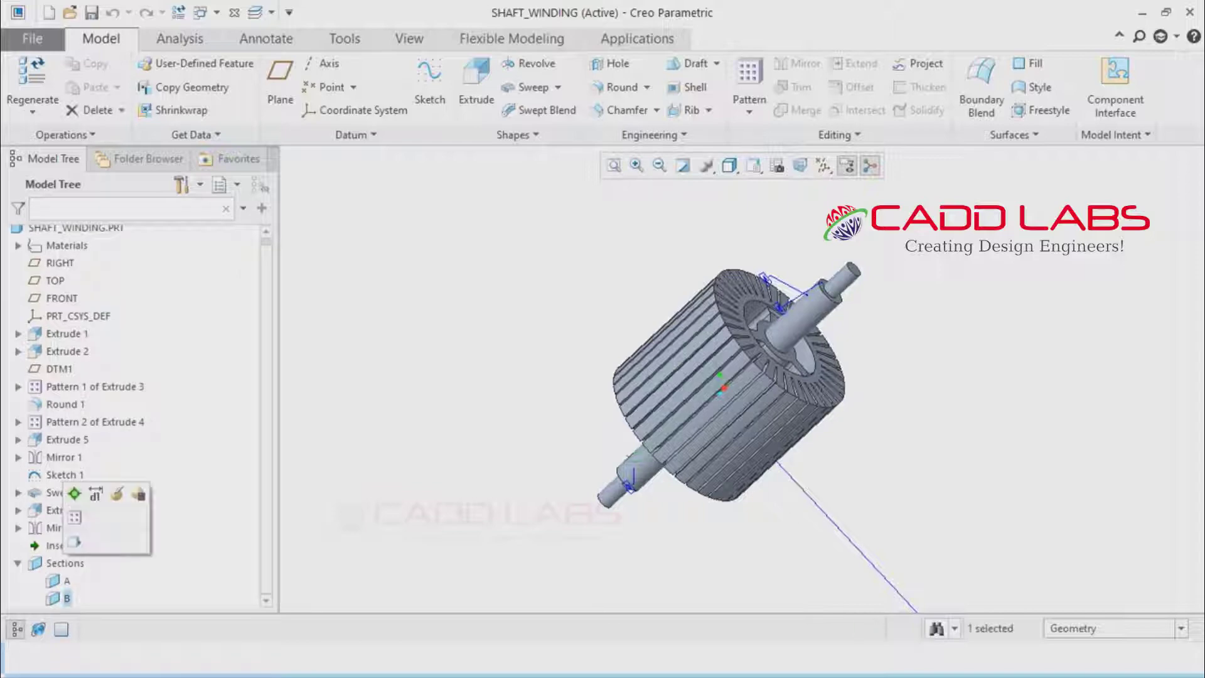
pyautogui.rightClick(67, 599)
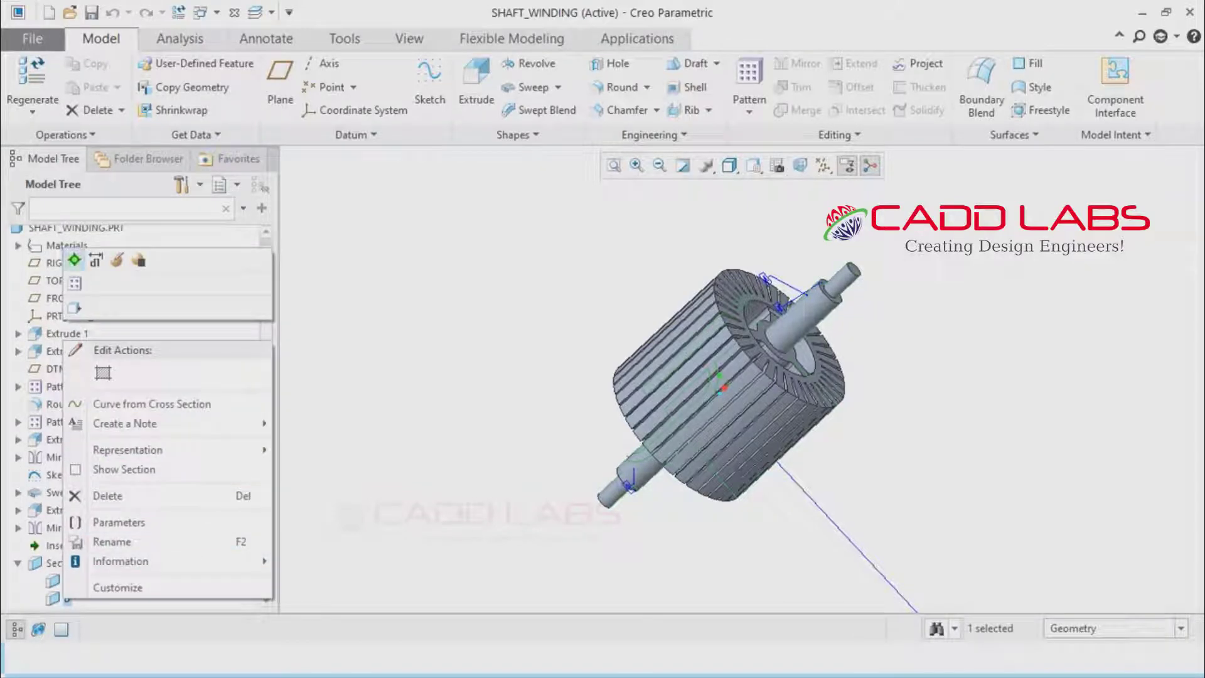
pyautogui.click(74, 260)
pyautogui.moveTo(729, 386)
pyautogui.mouseDown(button='middle')
pyautogui.moveTo(674, 395)
pyautogui.moveTo(785, 352)
pyautogui.moveTo(682, 452)
pyautogui.mouseUp(button='middle')
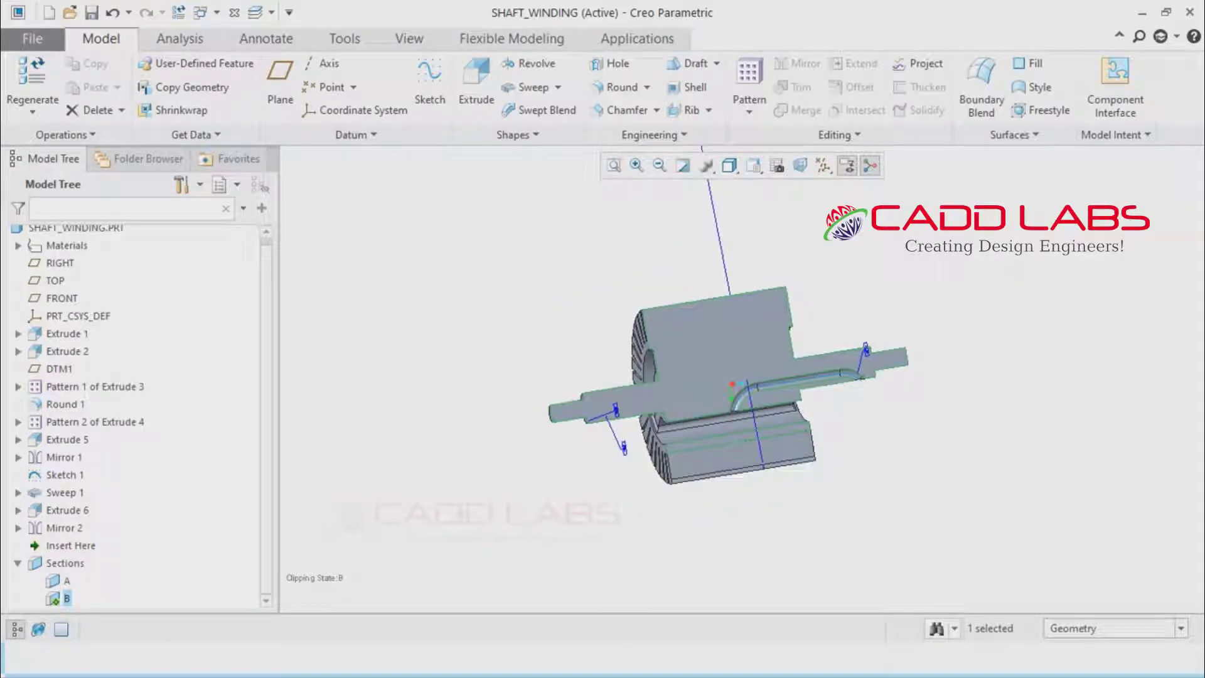
# Turn on Show Section for section B in the View Manager and examine the hatched cut with its cable channel from both sides
pyautogui.rightClick(62, 599)
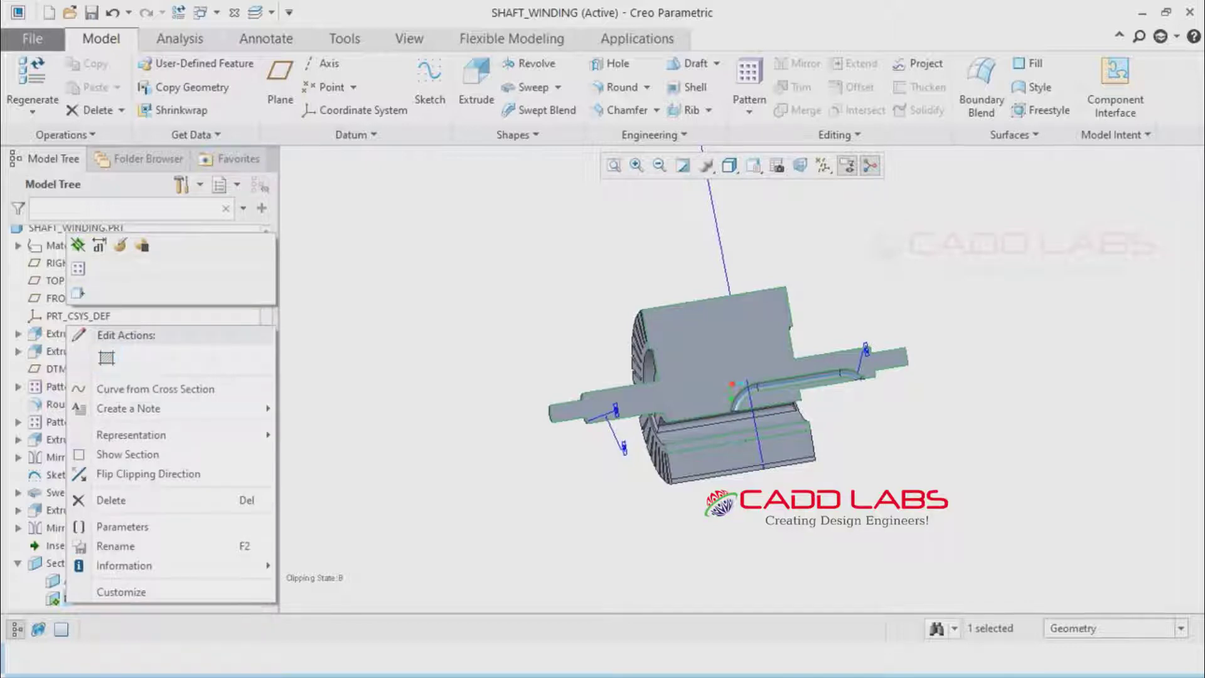
pyautogui.click(777, 166)
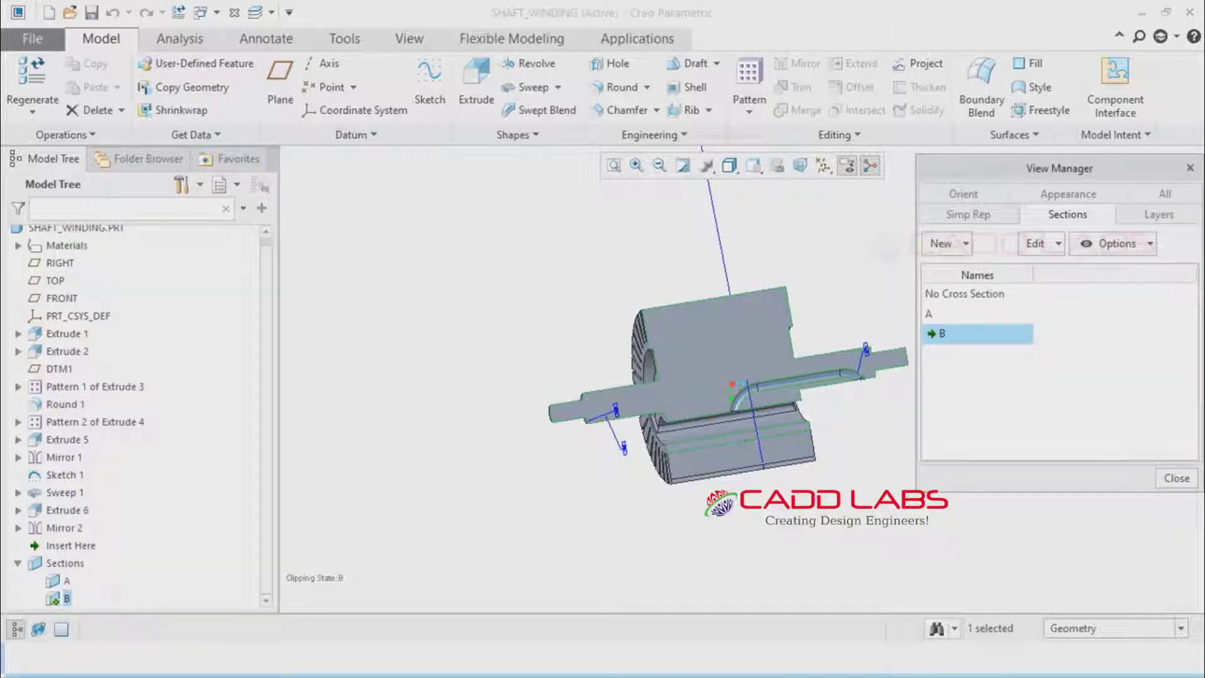
pyautogui.rightClick(983, 333)
pyautogui.click(1020, 362)
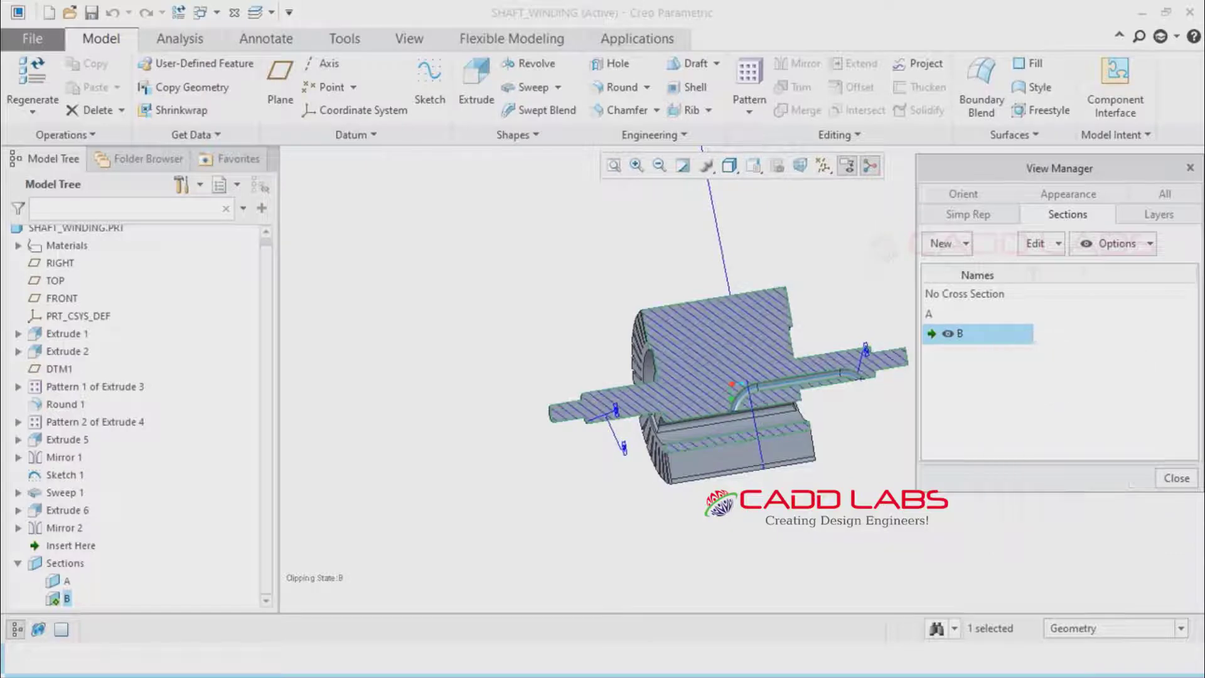
pyautogui.click(847, 427)
pyautogui.moveTo(848, 426); pyautogui.dragTo(847, 293, button='middle')
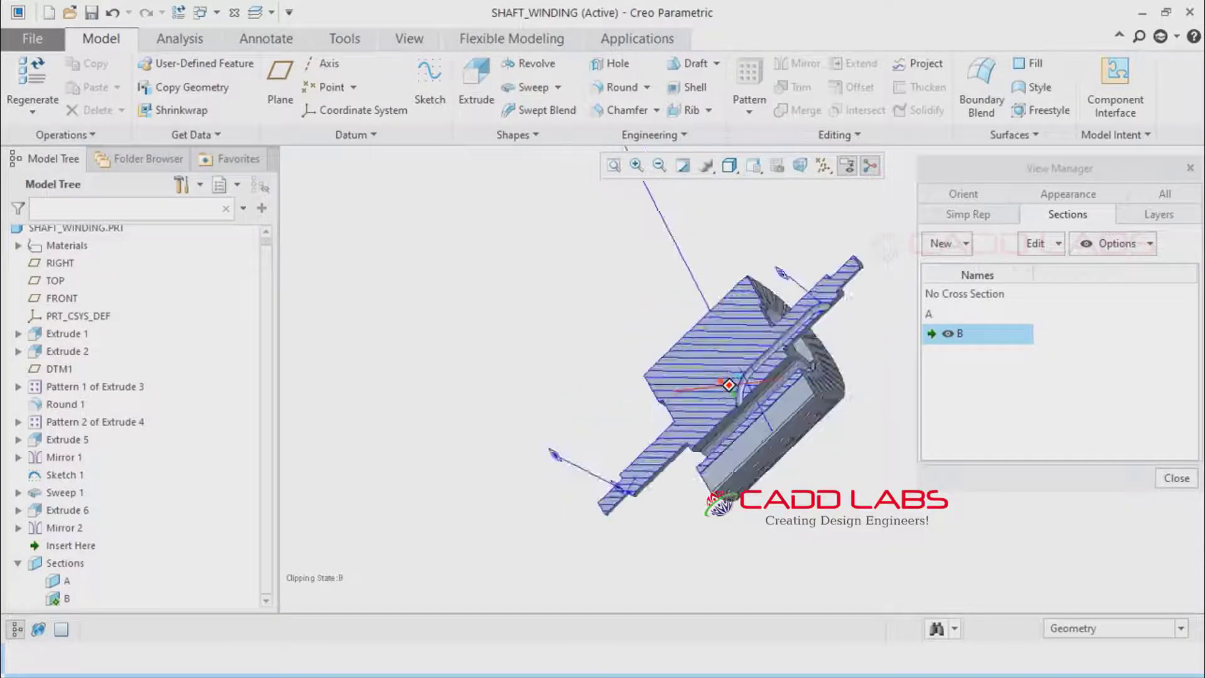
pyautogui.moveTo(732, 339); pyautogui.dragTo(817, 355, button='middle')
pyautogui.scroll(-4, 823, 355)
pyautogui.scroll(4, 851, 444)
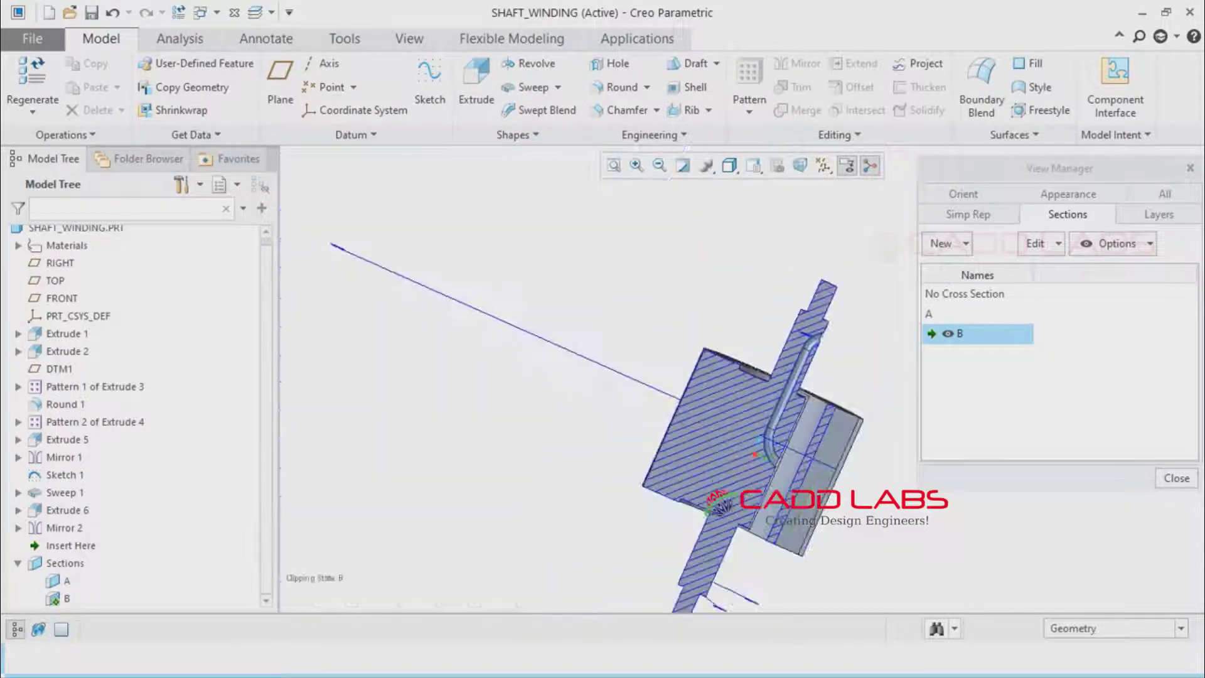
pyautogui.moveTo(816, 440)
pyautogui.mouseDown(button='middle')
pyautogui.moveTo(721, 427)
pyautogui.moveTo(666, 377)
pyautogui.moveTo(778, 339)
pyautogui.moveTo(704, 390)
pyautogui.mouseUp(button='middle')
# Turn off the Show Section display of section B and deactivate the section
pyautogui.rightClick(951, 333)
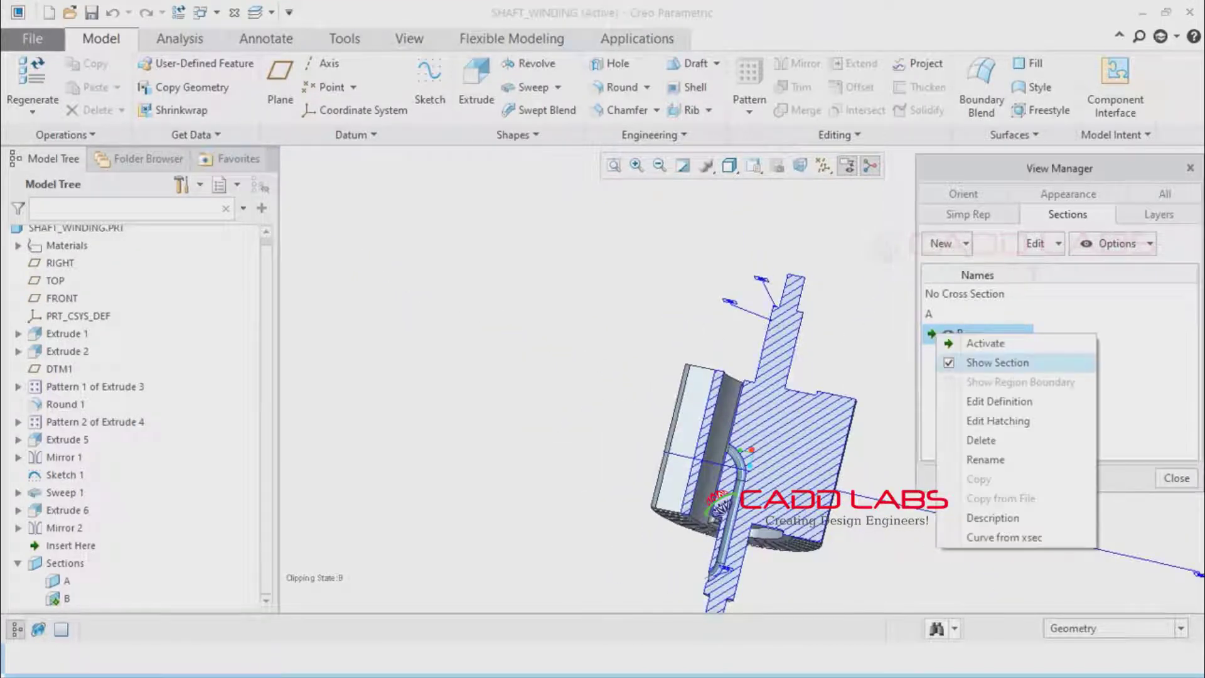
pyautogui.click(995, 362)
pyautogui.click(1177, 478)
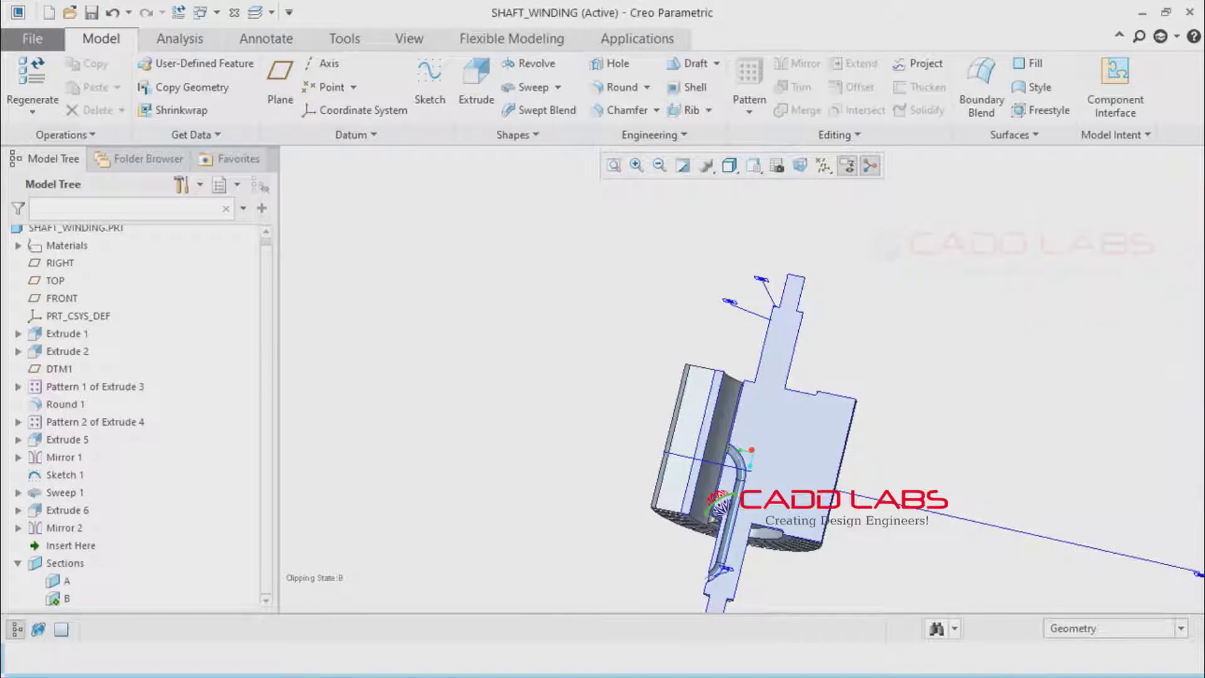
pyautogui.rightClick(45, 533)
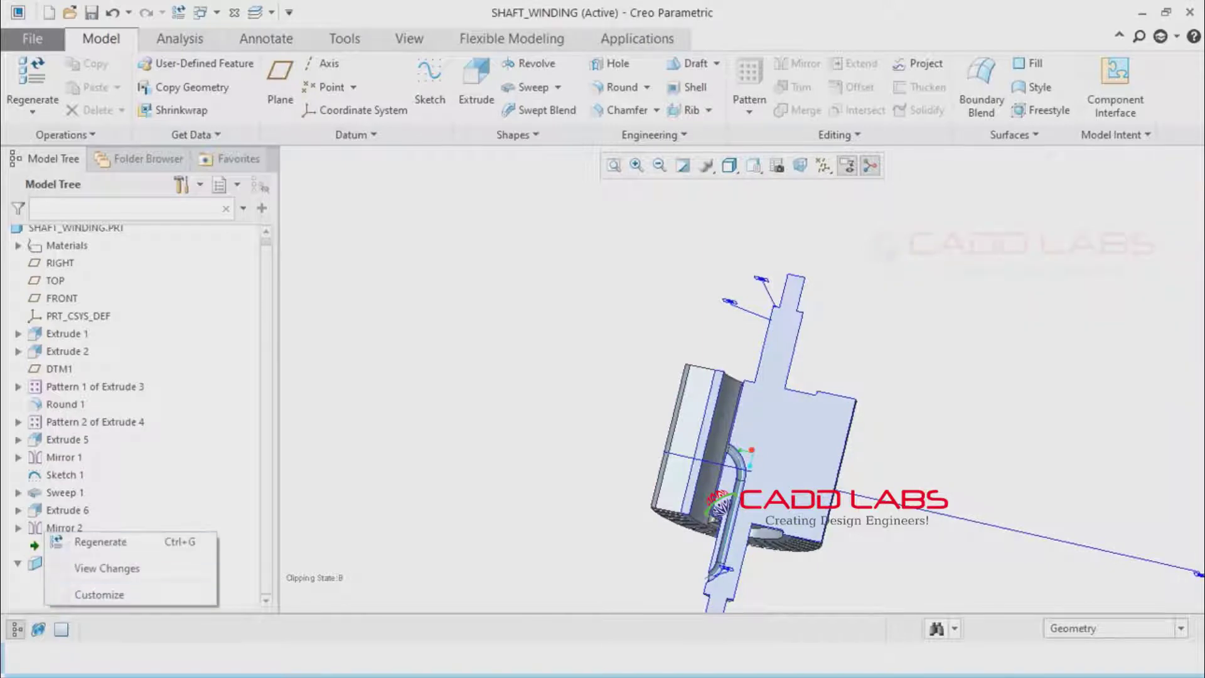
pyautogui.click(94, 541)
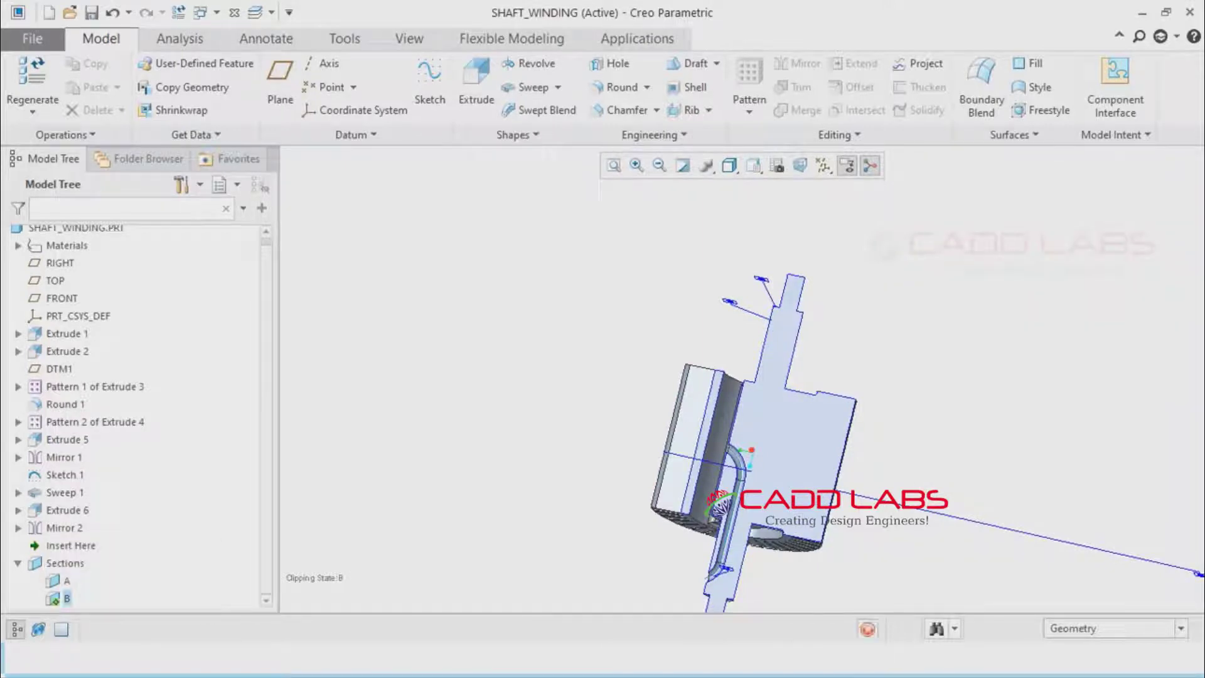
pyautogui.rightClick(66, 599)
pyautogui.click(79, 237)
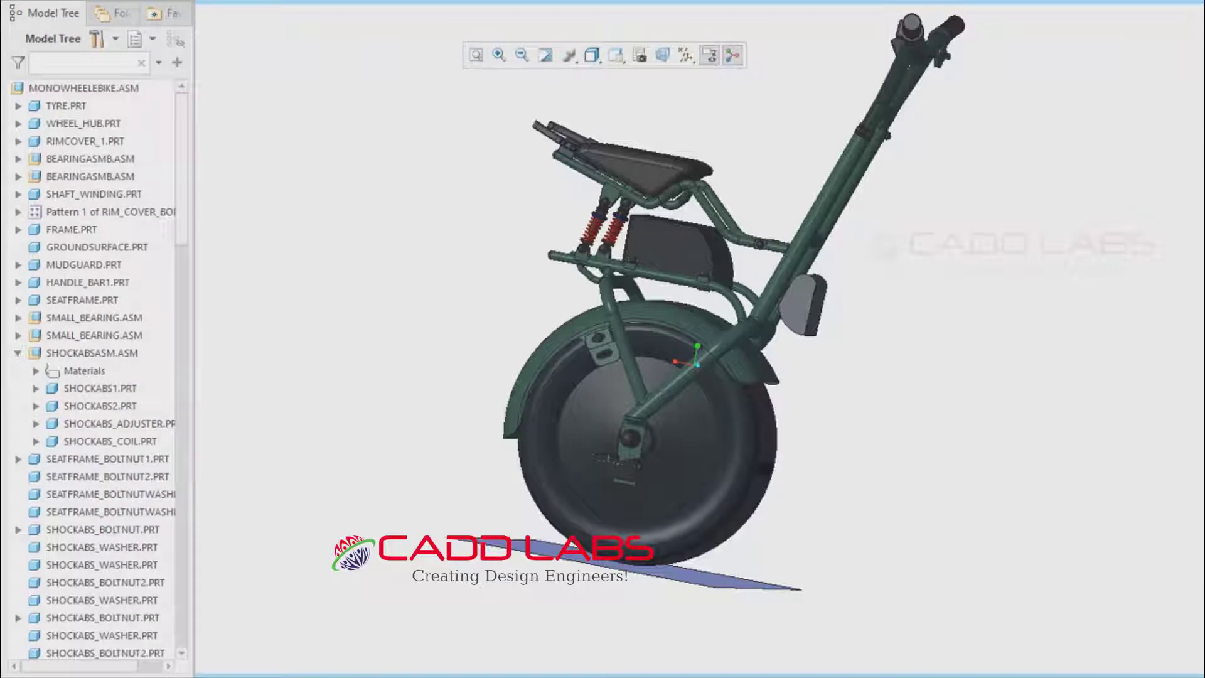
# Open the first RIM_COVER_BOLT.PRT of the bolt pattern in a maximized window and examine its shank and hexagonal socket head
pyautogui.click(19, 212)
pyautogui.click(95, 230)
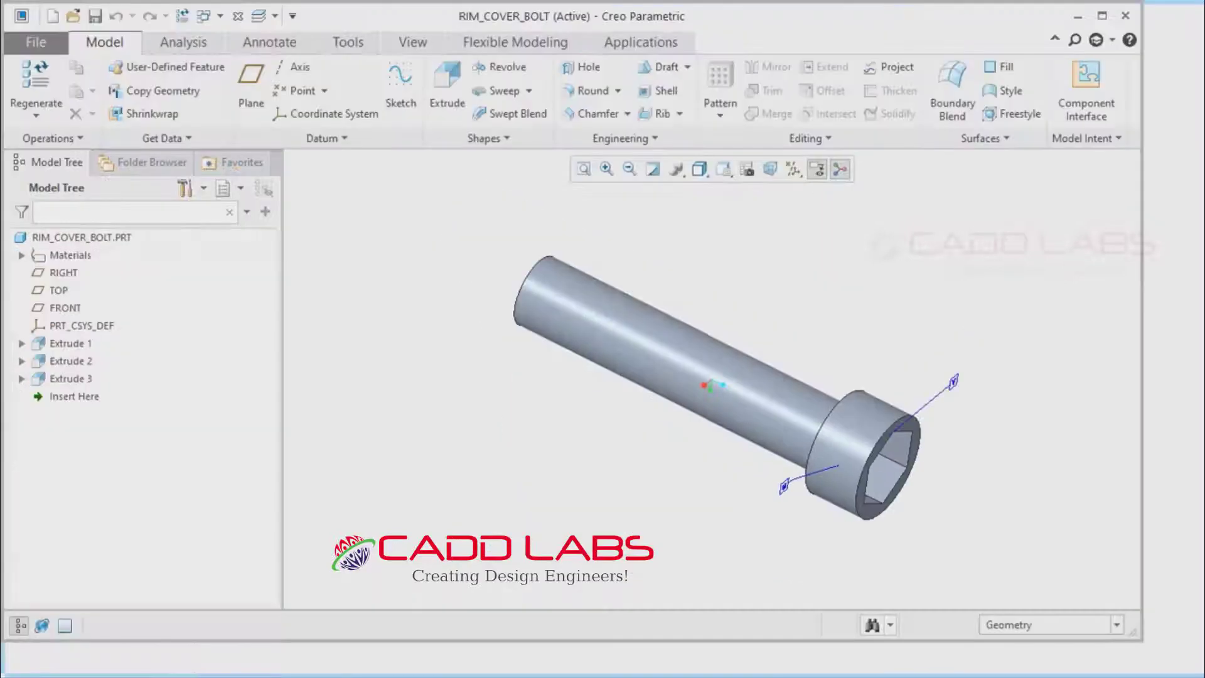
pyautogui.moveTo(835, 402); pyautogui.dragTo(659, 377, button='middle')
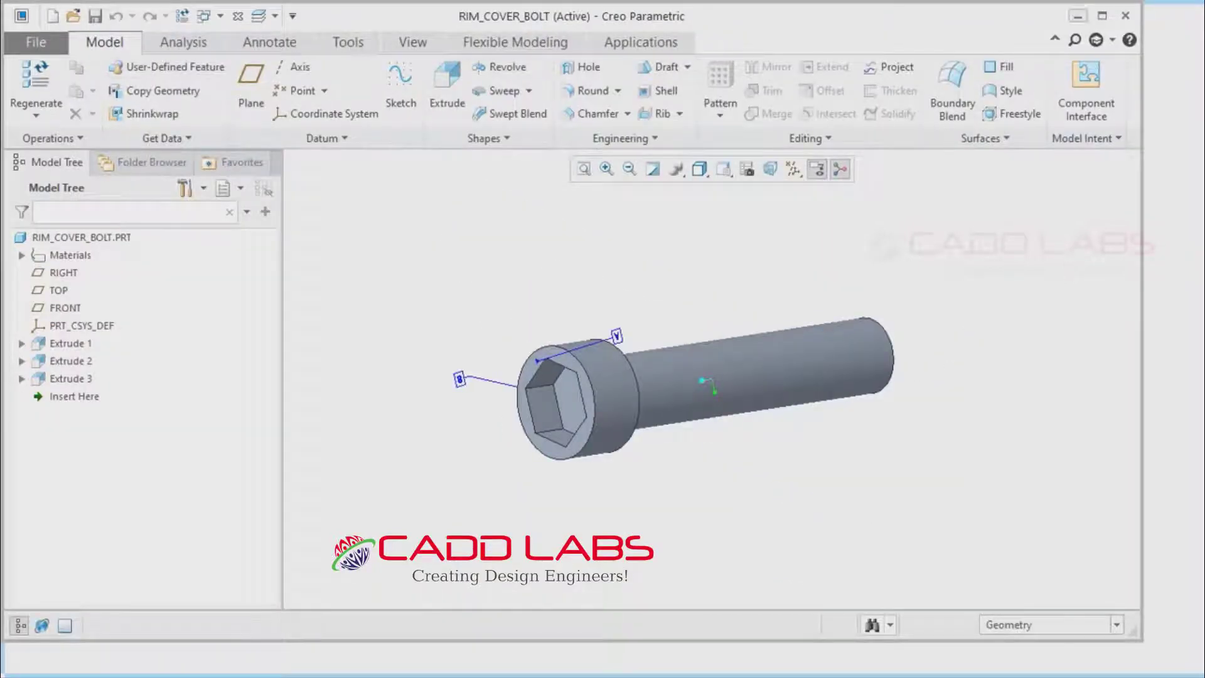
pyautogui.click(1102, 15)
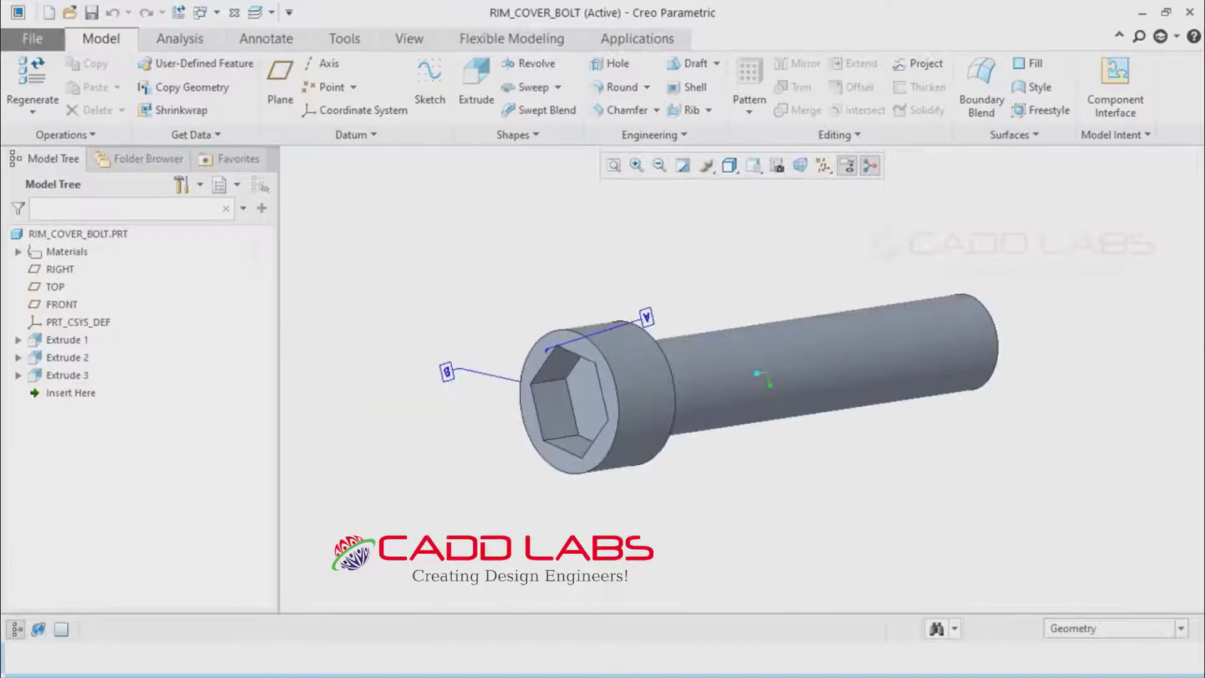
pyautogui.moveTo(659, 402); pyautogui.dragTo(866, 452, button='middle')
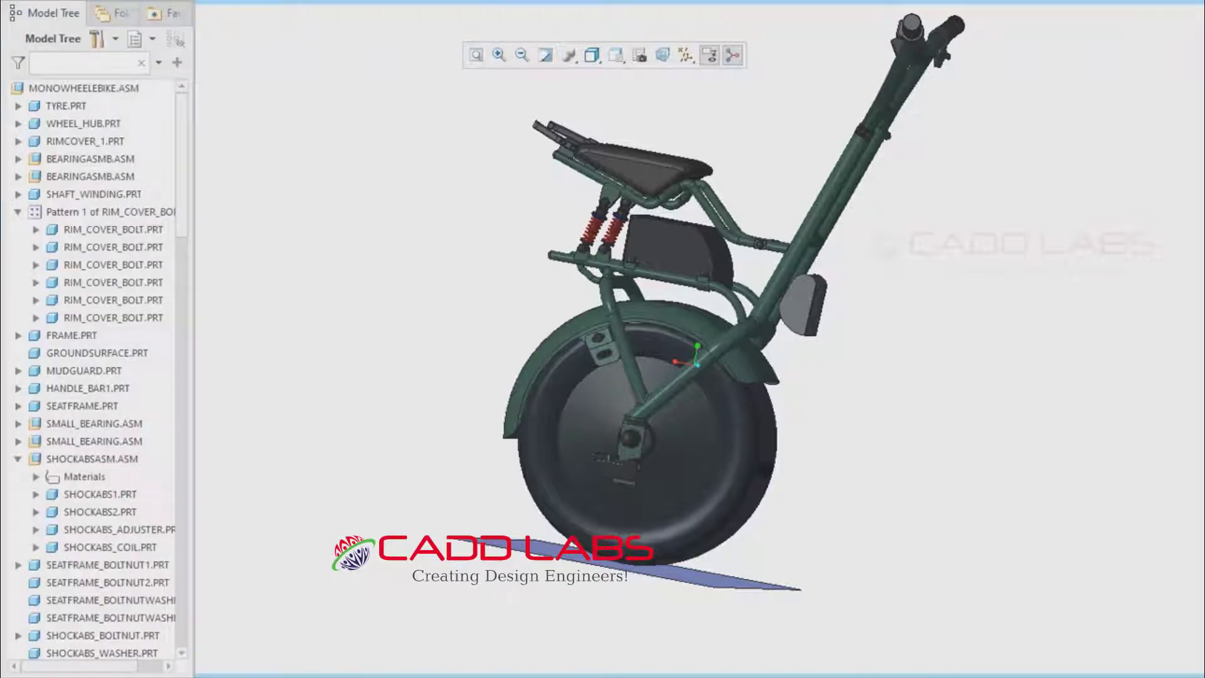
# Open FRAME.PRT from the bike assembly in a maximized window and examine the tubular frame and its brackets from several sides
pyautogui.click(70, 335)
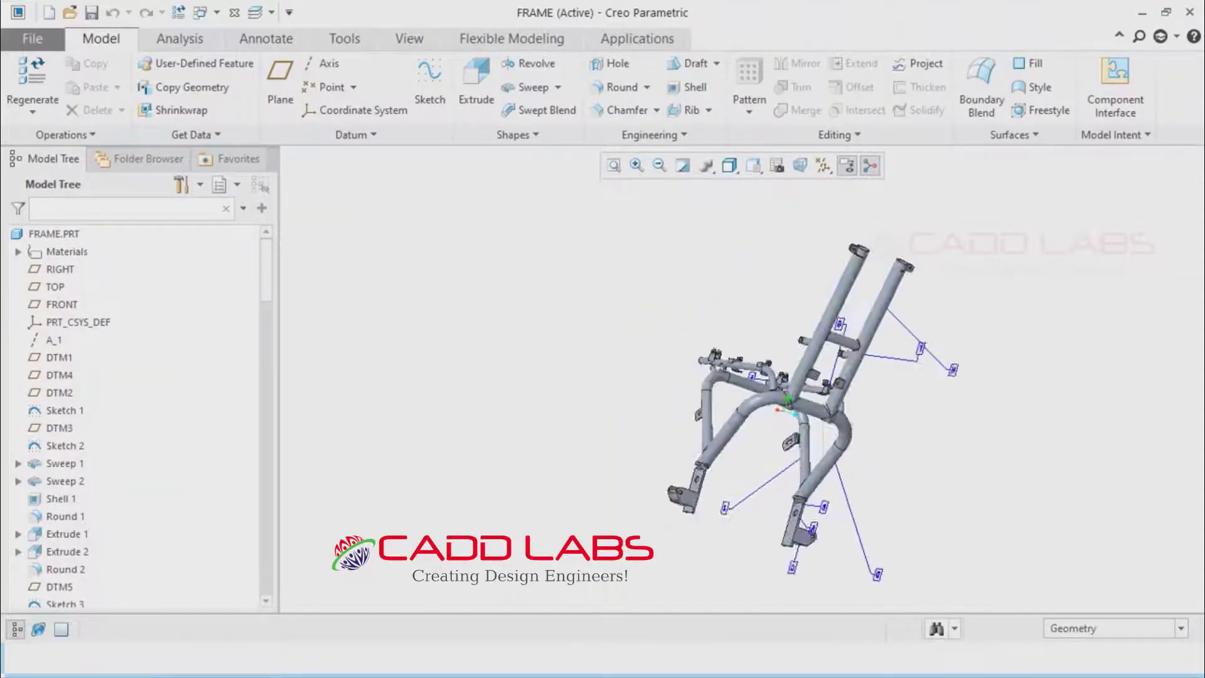
pyautogui.scroll(-5, 805, 379)
pyautogui.scroll(5, 805, 379)
pyautogui.moveTo(805, 379); pyautogui.dragTo(872, 314, button='middle')
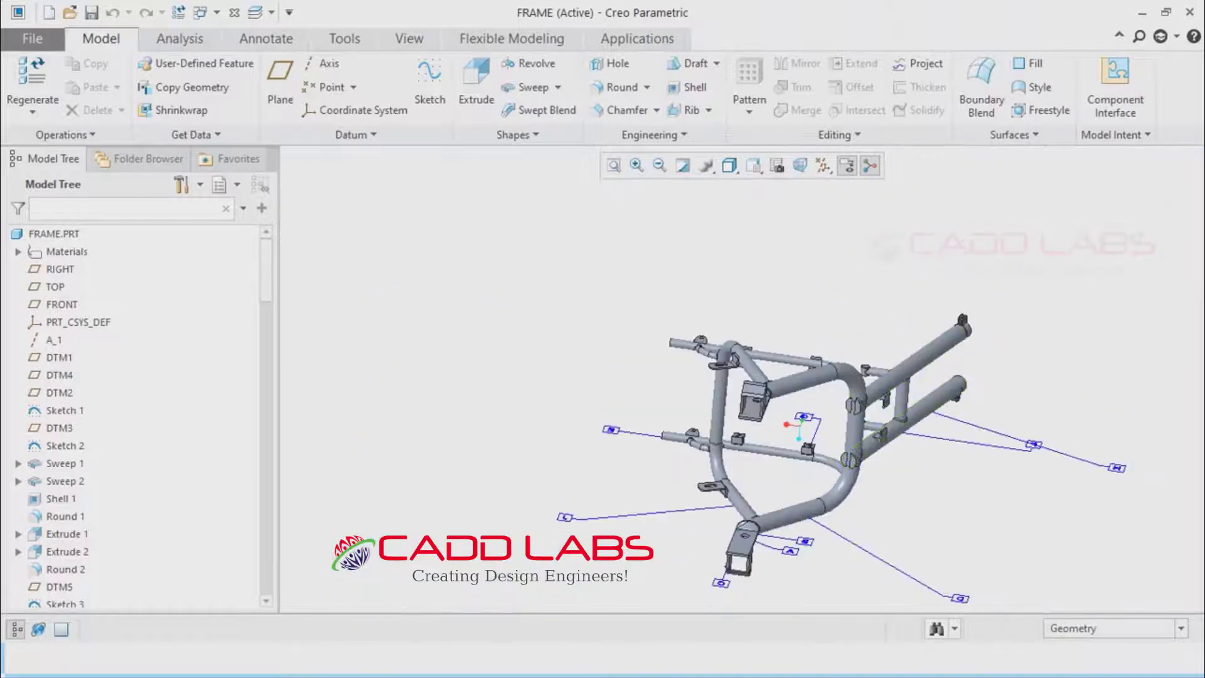
pyautogui.scroll(-5, 778, 387)
pyautogui.moveTo(803, 475); pyautogui.dragTo(709, 477, button='middle')
pyautogui.moveTo(558, 366); pyautogui.dragTo(794, 402, button='middle')
pyautogui.scroll(-3, 506, 366)
pyautogui.scroll(4, 558, 354)
pyautogui.scroll(-4, 794, 402)
pyautogui.scroll(7, 822, 426)
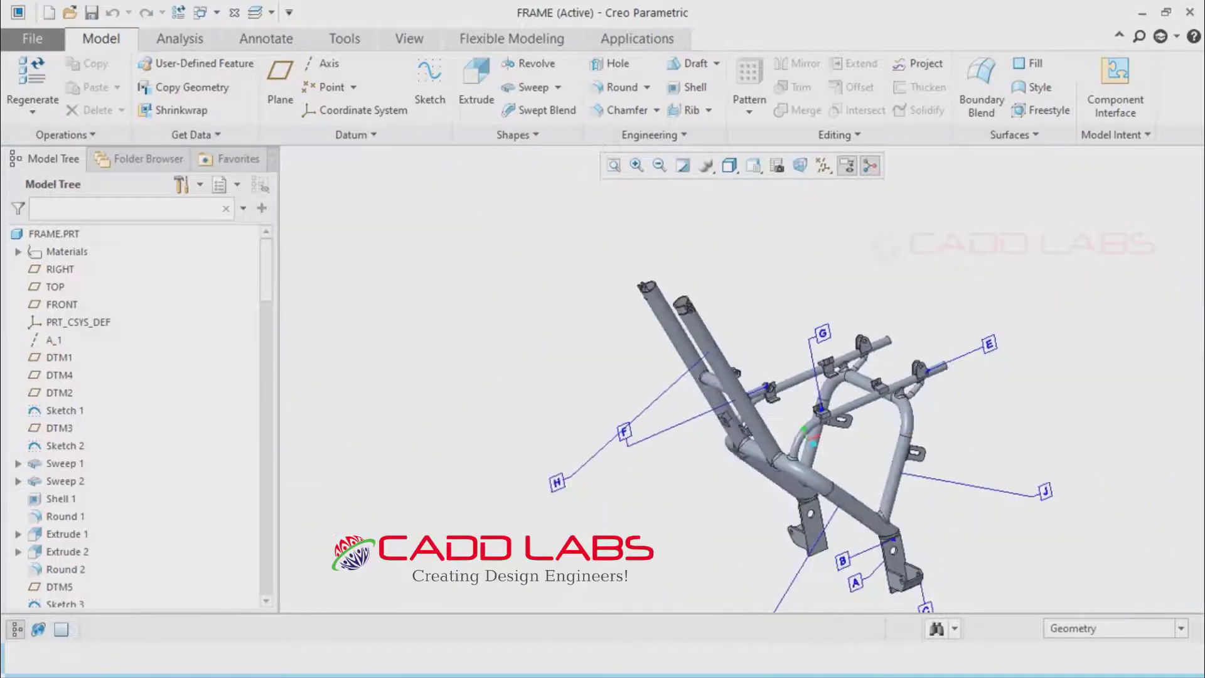
pyautogui.scroll(-4, 921, 454)
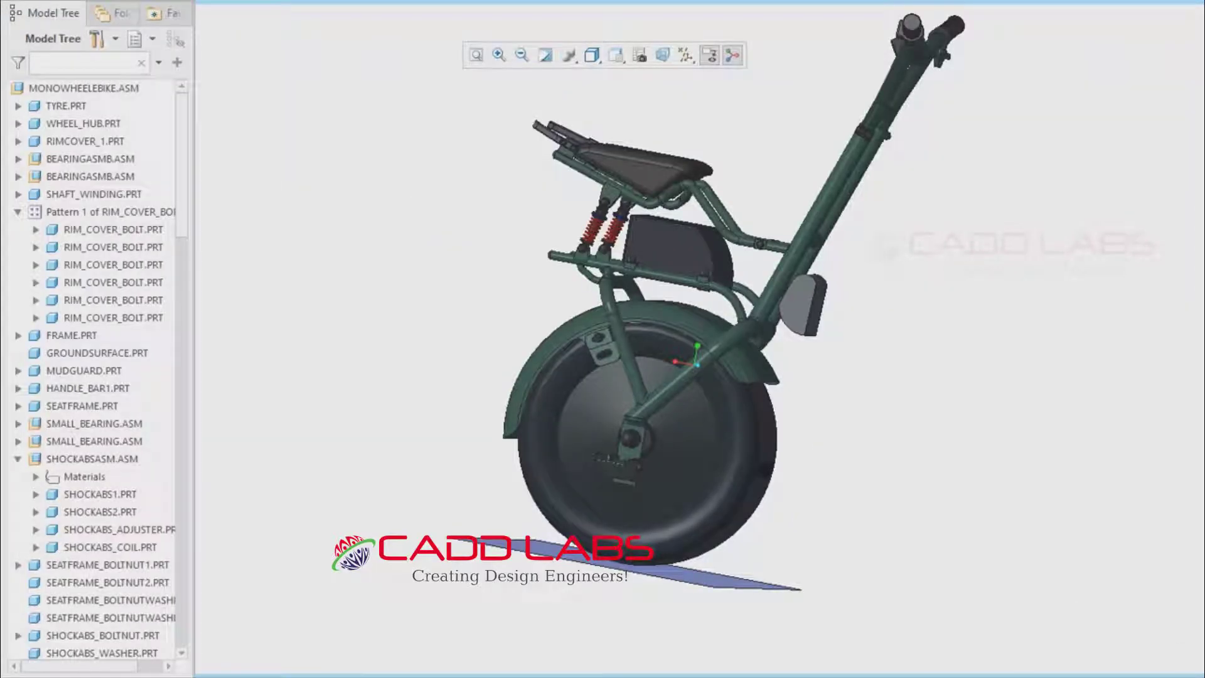
# Open MUDGUARD.PRT from the bike assembly in a maximized window and examine the mudguard from different angles
pyautogui.click(83, 370)
pyautogui.click(111, 295)
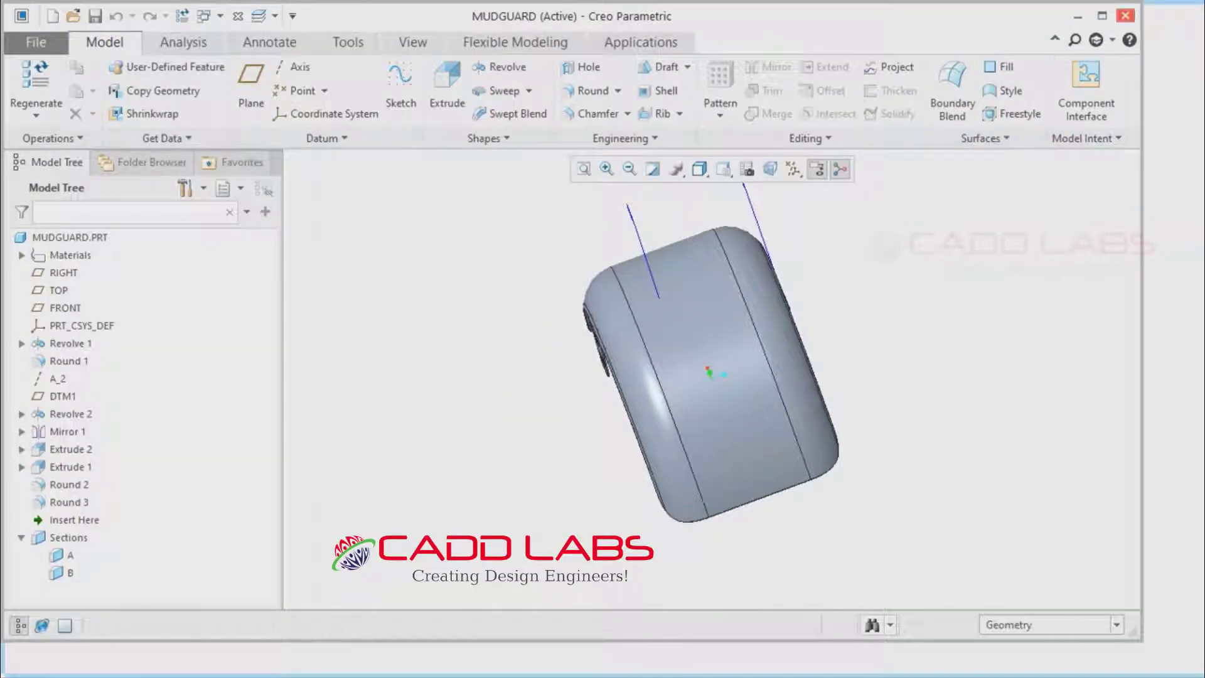
pyautogui.click(1103, 15)
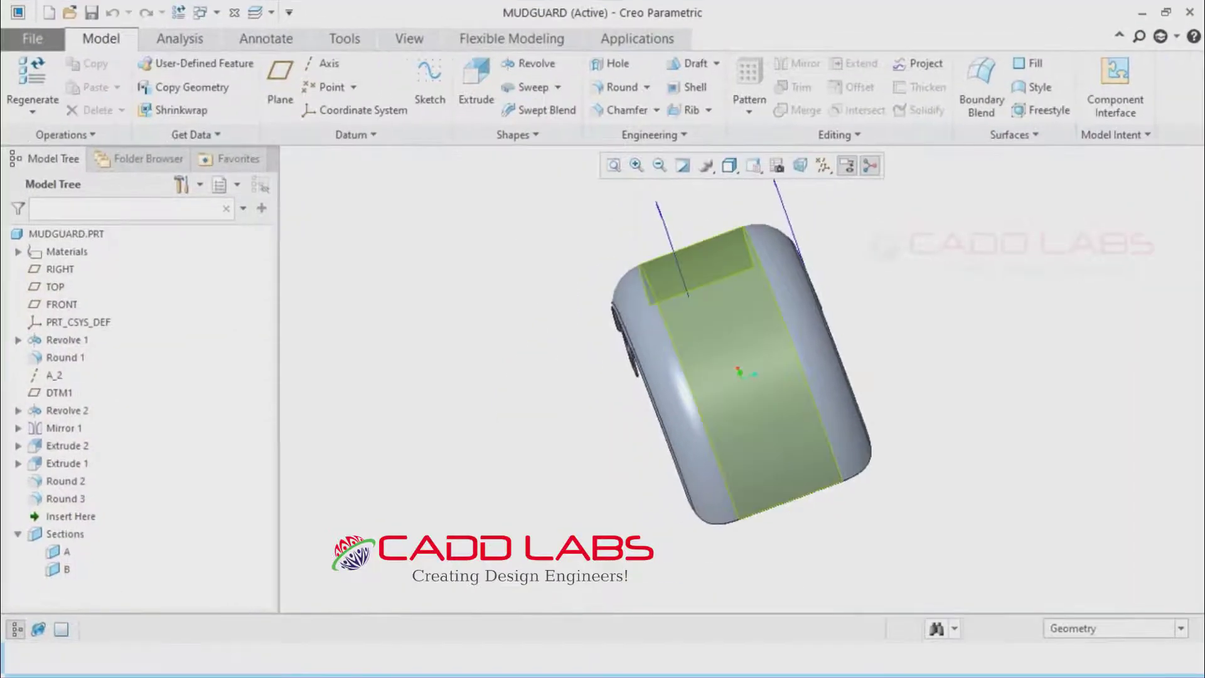
pyautogui.scroll(-3, 830, 402)
pyautogui.scroll(4, 830, 401)
pyautogui.moveTo(830, 402); pyautogui.dragTo(791, 251, button='middle')
pyautogui.scroll(-4, 738, 433)
pyautogui.scroll(4, 738, 434)
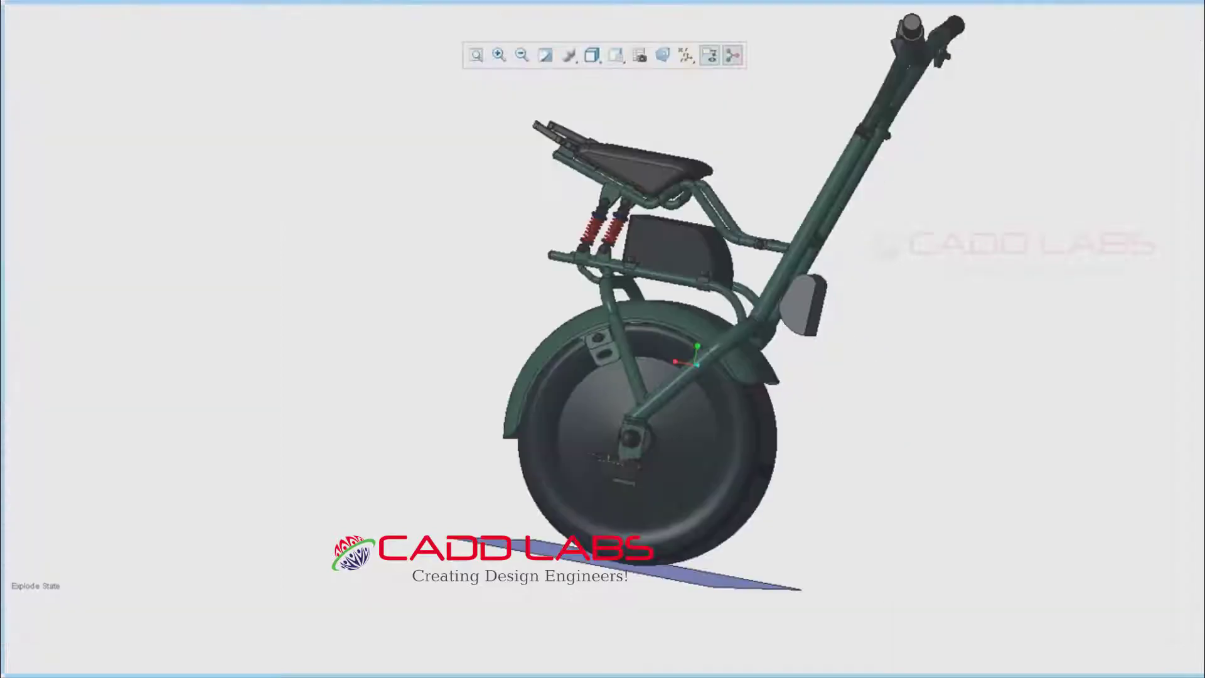
# Set the display style of the bike assembly to Shading
pyautogui.click(617, 56)
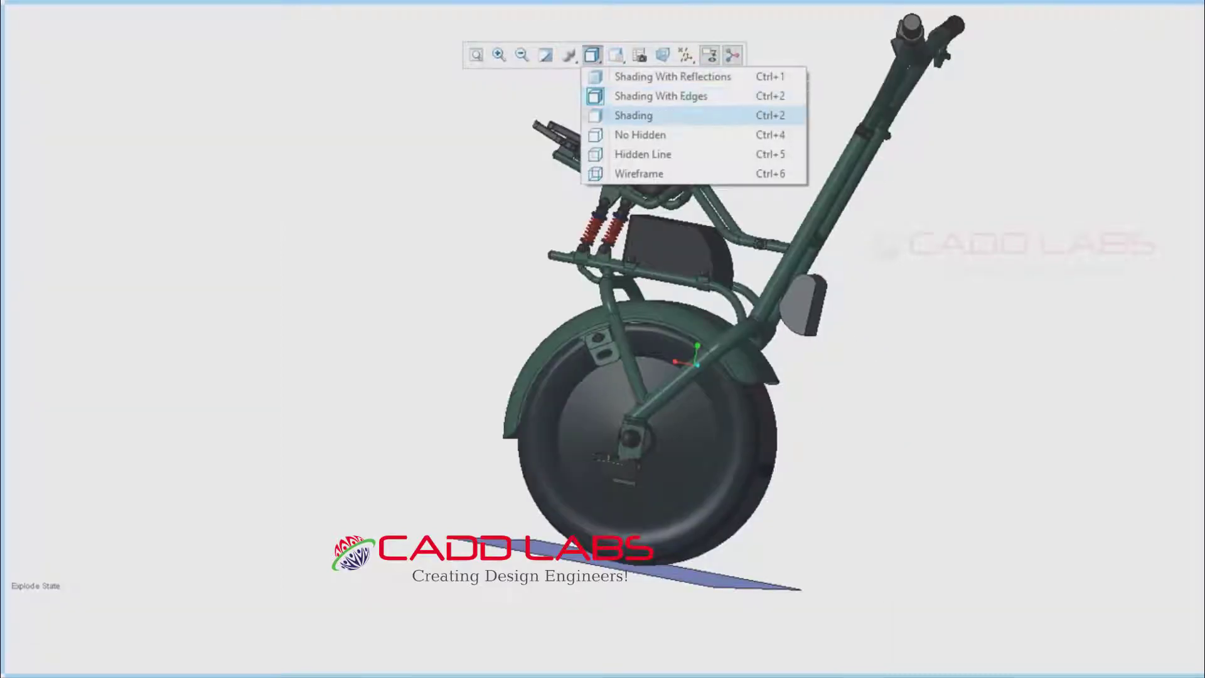
pyautogui.click(647, 115)
# Open HANDLE_BAR1.PRT from the bike assembly in a maximized window and examine the bent tubes and cross members up close
pyautogui.moveTo(2, 339)
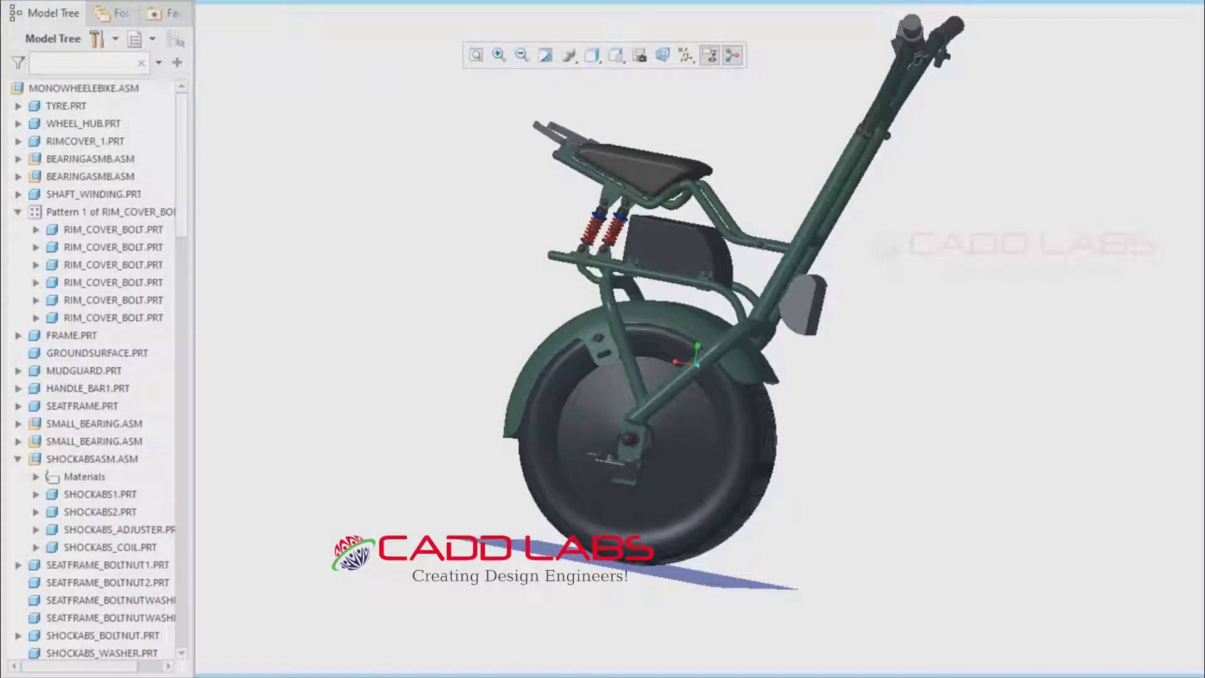
pyautogui.click(87, 388)
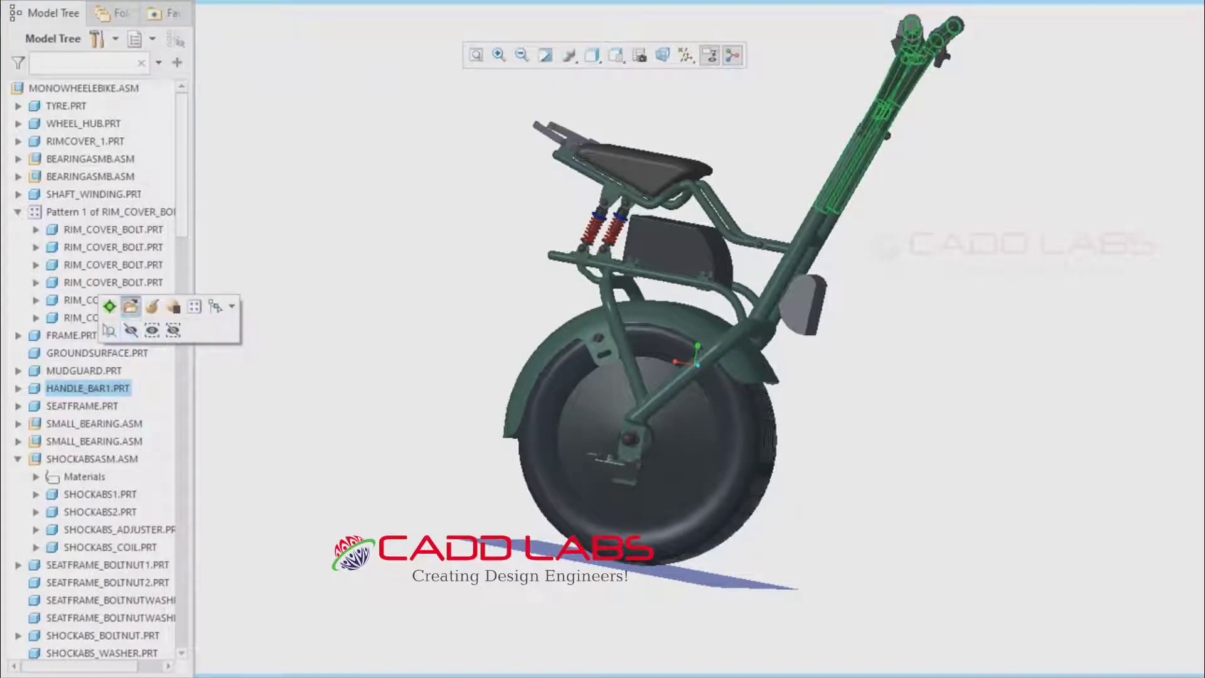
pyautogui.click(130, 305)
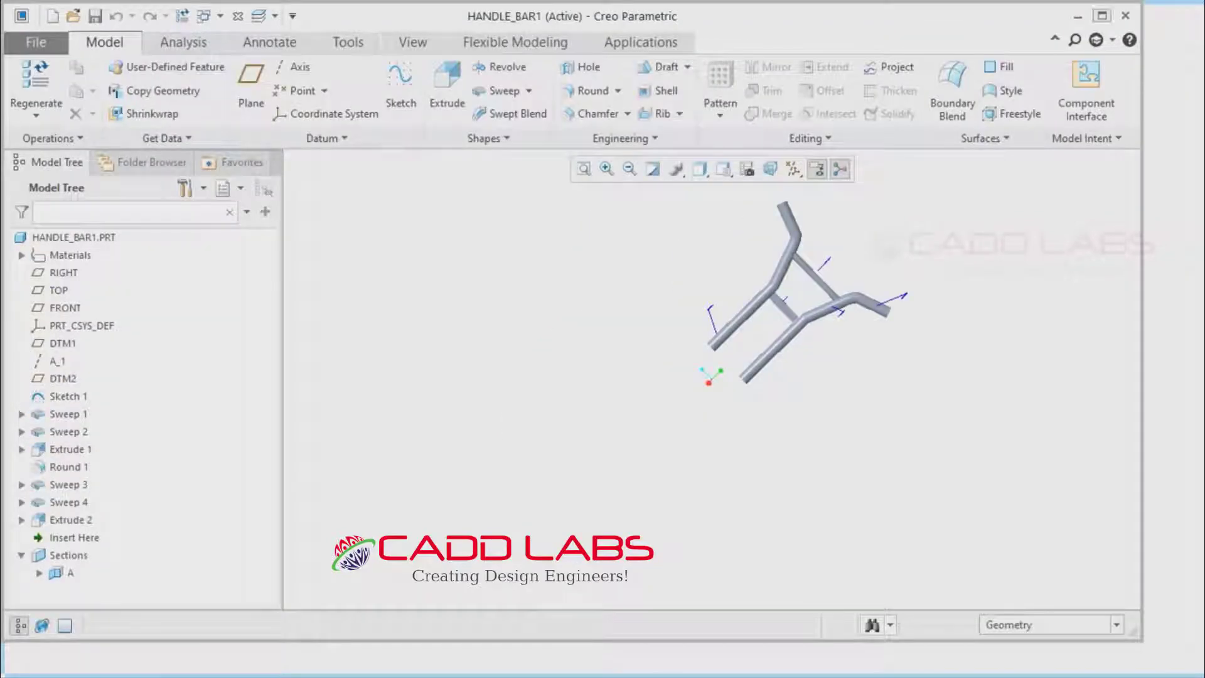
pyautogui.click(1102, 16)
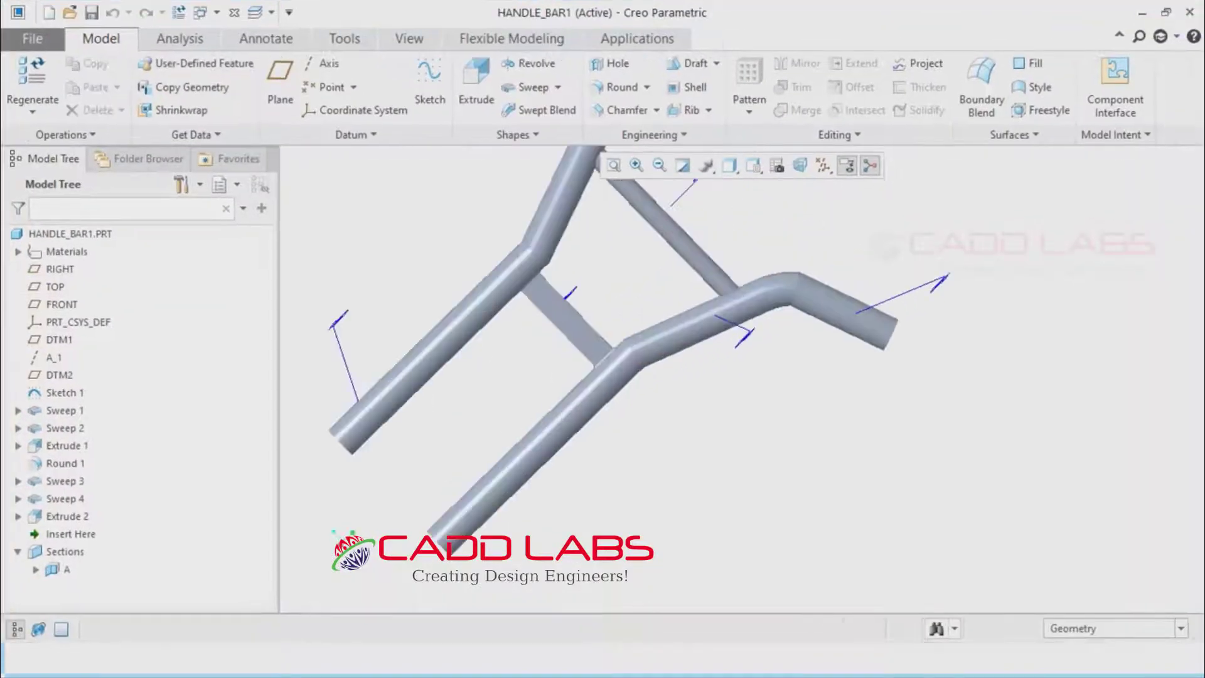
pyautogui.moveTo(835, 339); pyautogui.dragTo(778, 295, button='middle')
pyautogui.scroll(-5, 778, 295)
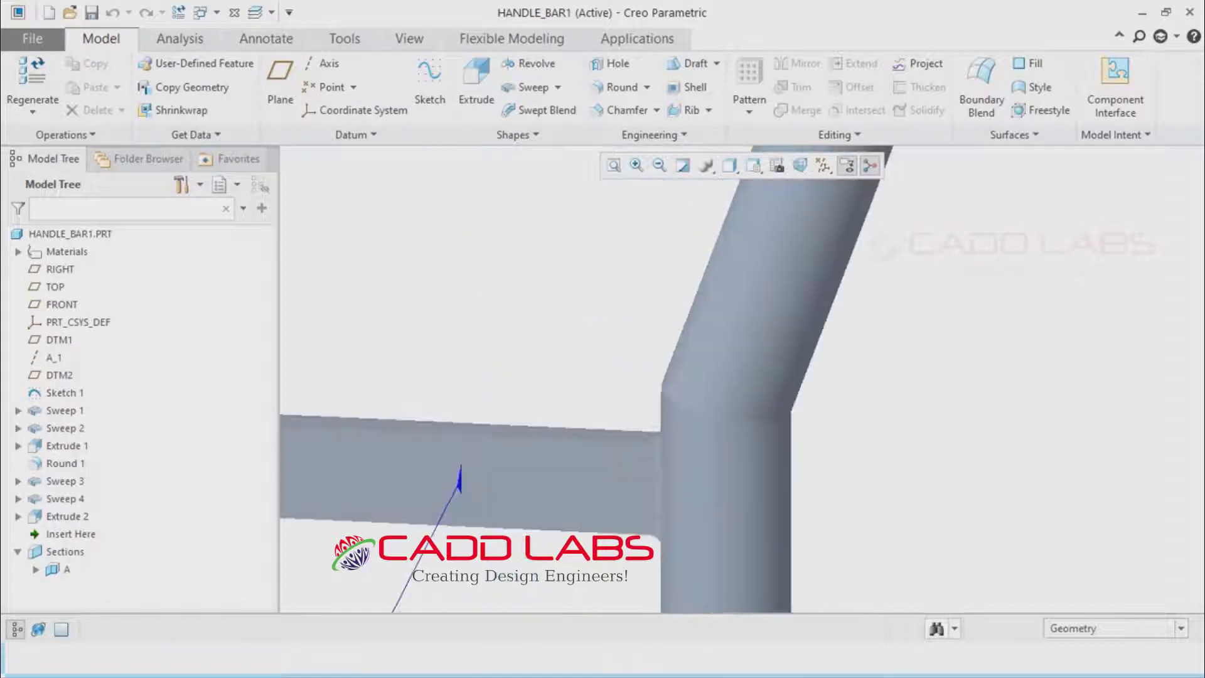
pyautogui.scroll(4, 811, 394)
pyautogui.moveTo(811, 394); pyautogui.dragTo(754, 402, button='middle')
pyautogui.moveTo(665, 326); pyautogui.dragTo(797, 358, button='middle')
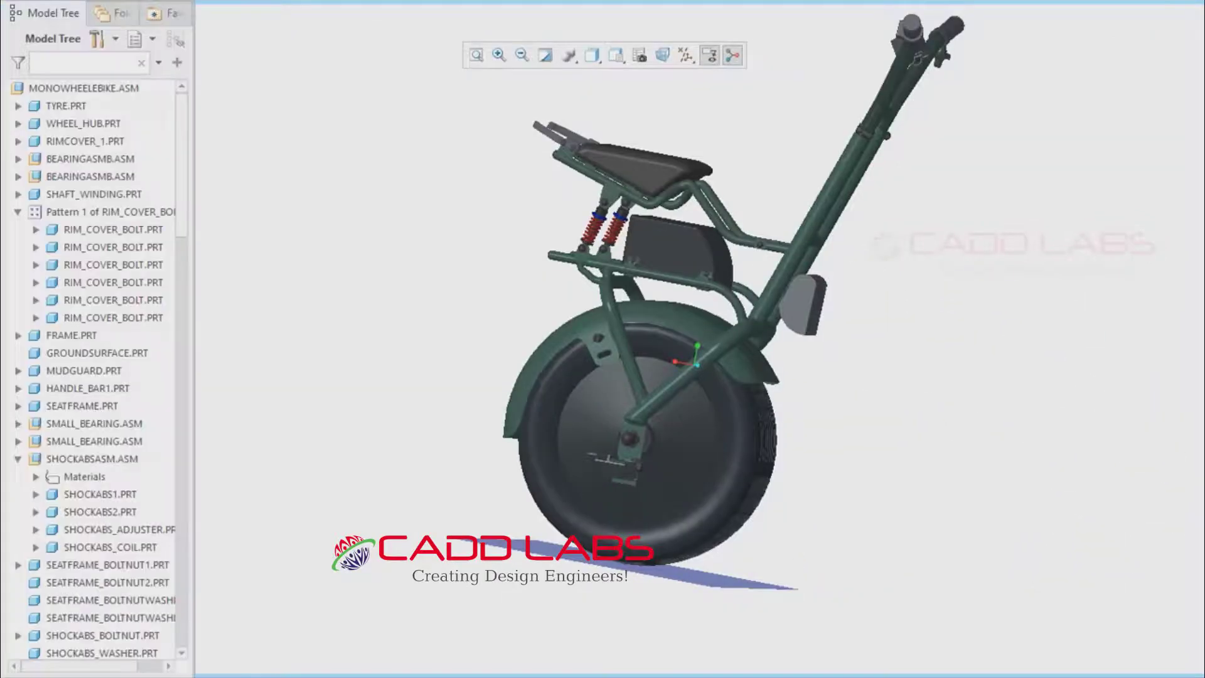
# Open SEATFRAME.PRT from the bike assembly in a maximized window and examine the seat frame as a whole
pyautogui.click(82, 405)
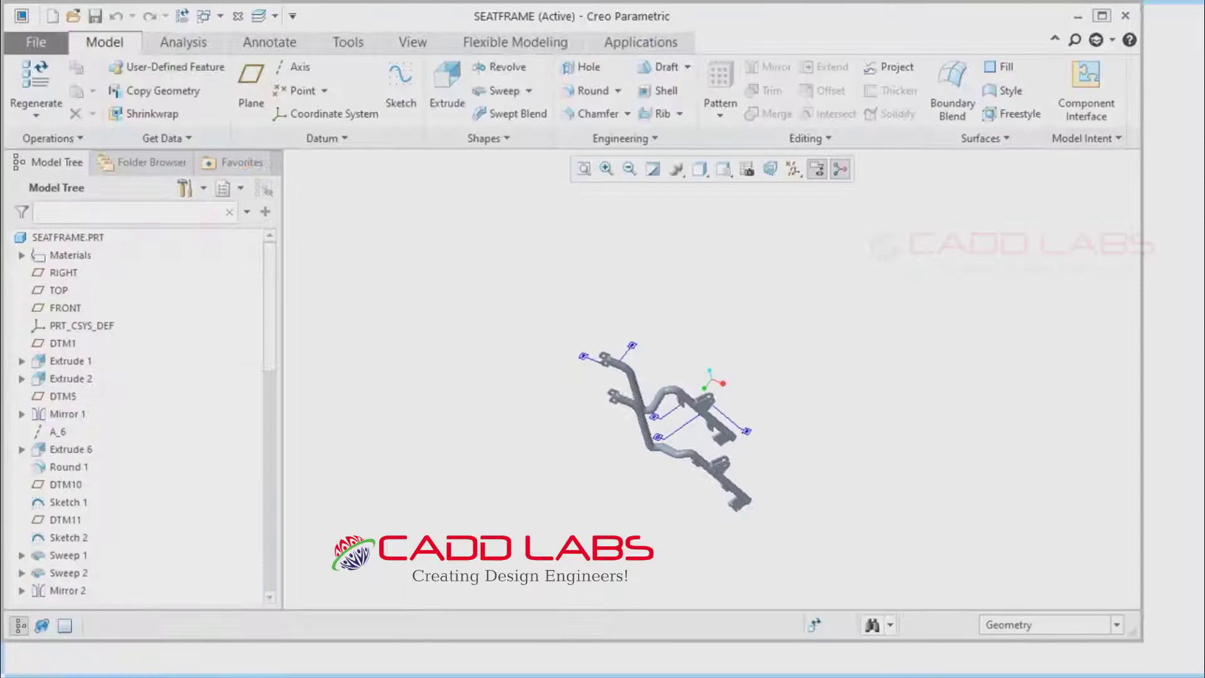
pyautogui.click(1101, 16)
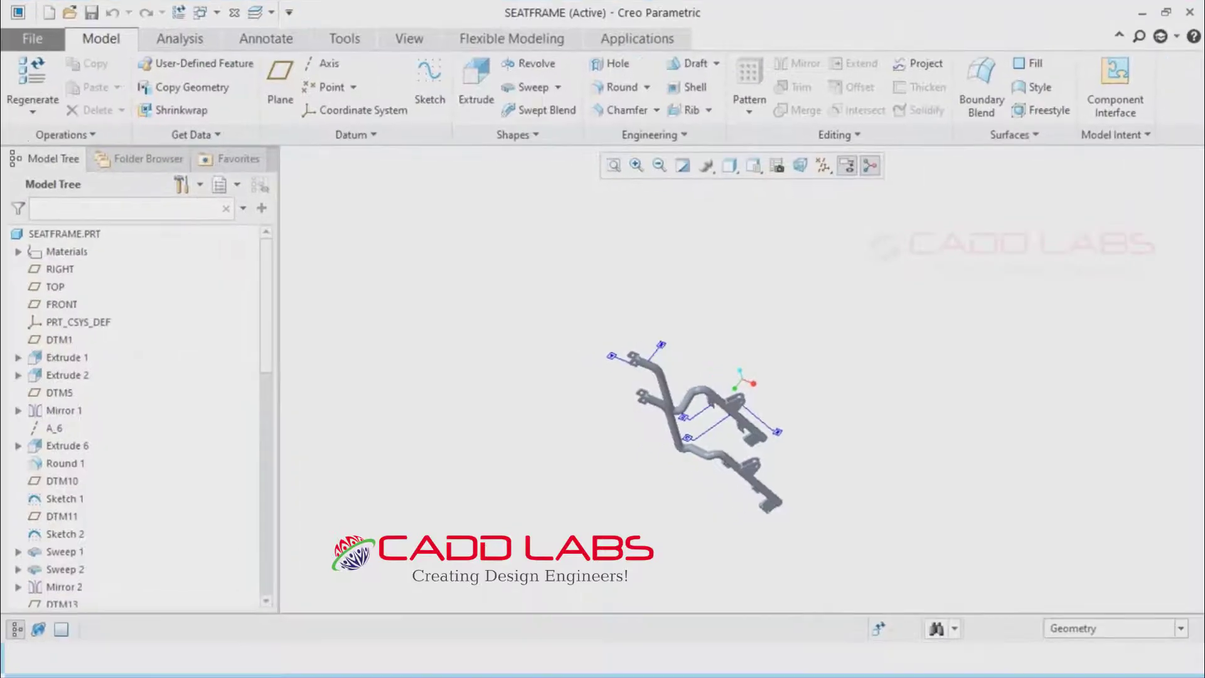
pyautogui.scroll(-5, 733, 426)
pyautogui.scroll(5, 731, 429)
pyautogui.moveTo(731, 429); pyautogui.dragTo(672, 312, button='middle')
pyautogui.scroll(-7, 643, 433)
pyautogui.scroll(4, 643, 433)
# Inspect the seat frame's mounting lugs, brackets and open tube ends up close
pyautogui.scroll(-6, 672, 312)
pyautogui.scroll(-5, 681, 277)
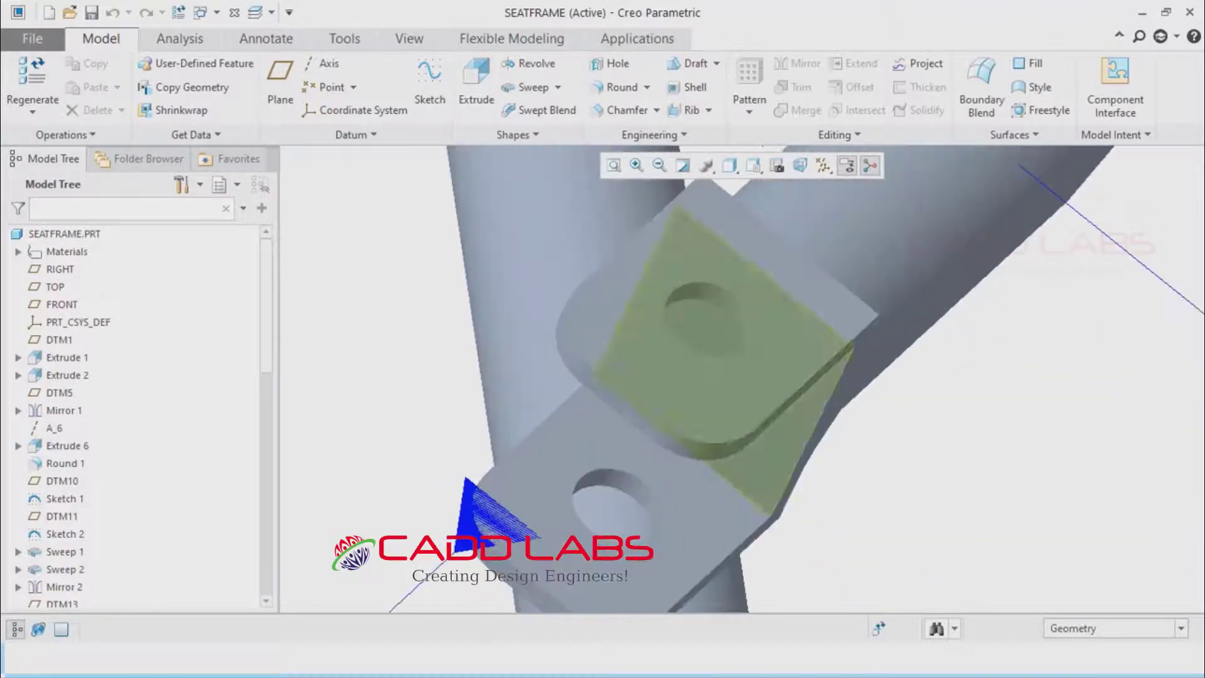
pyautogui.scroll(8, 710, 337)
pyautogui.scroll(4, 603, 572)
pyautogui.moveTo(635, 477); pyautogui.dragTo(635, 339, button='middle')
pyautogui.scroll(-2, 609, 252)
pyautogui.scroll(-6, 610, 356)
pyautogui.scroll(5, 606, 364)
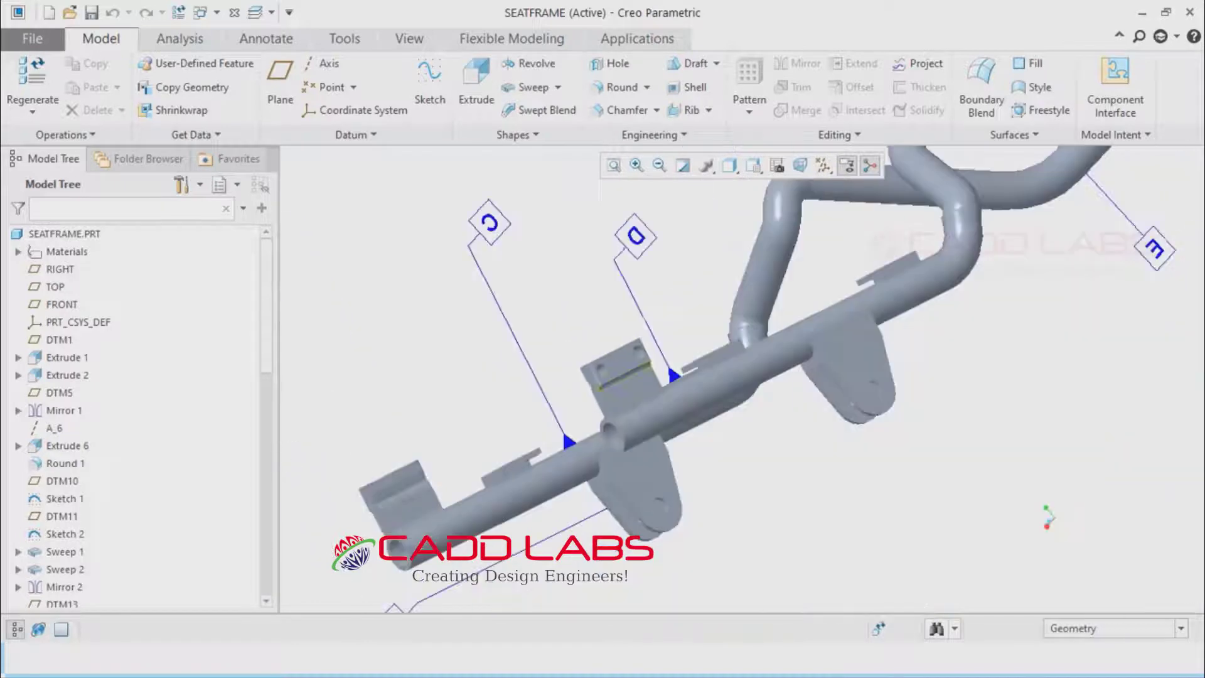
# Examine the seat frame's tube ends and lower lugs from another angle
pyautogui.scroll(2, 662, 420)
pyautogui.moveTo(662, 419); pyautogui.dragTo(750, 369, button='middle')
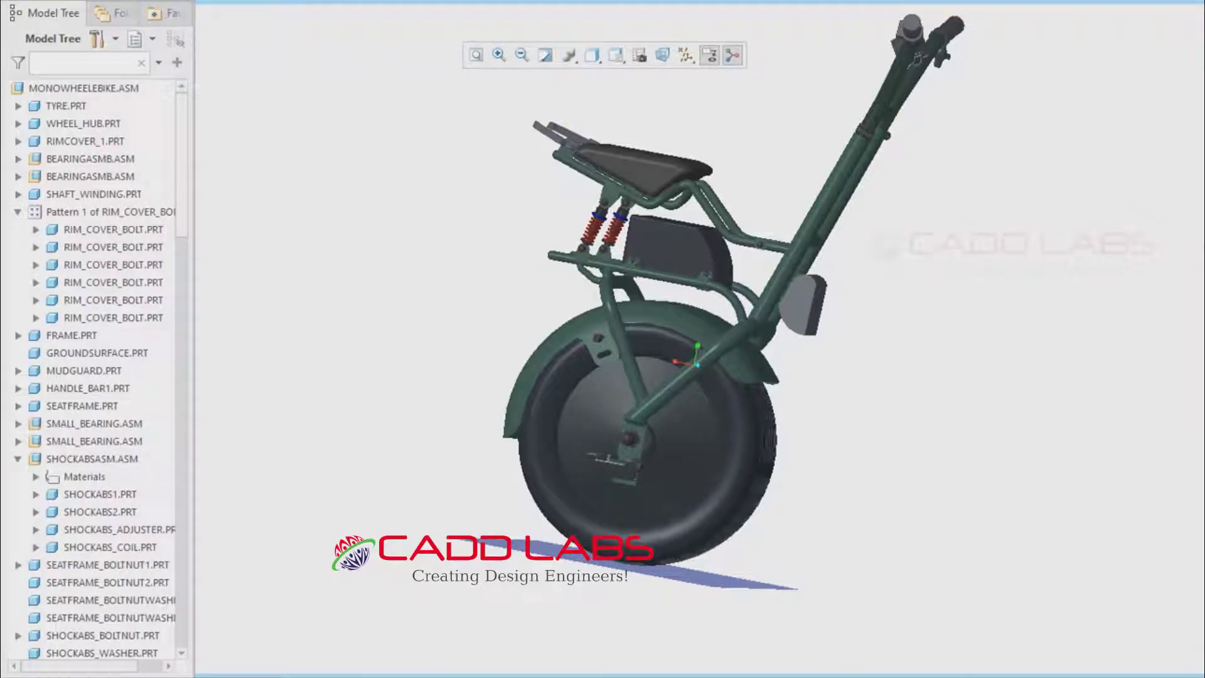
# Open SHOCKABSASM.ASM from the bike assembly in a maximized window and examine the shock absorber as a whole
pyautogui.click(91, 458)
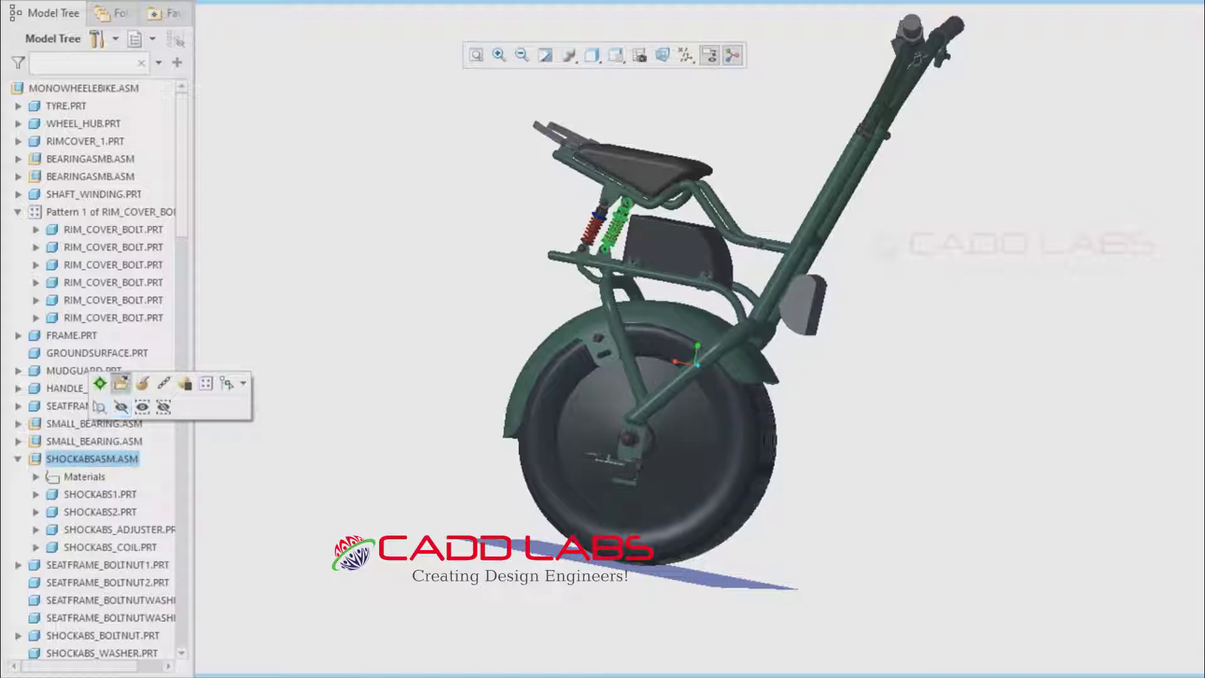
pyautogui.click(121, 383)
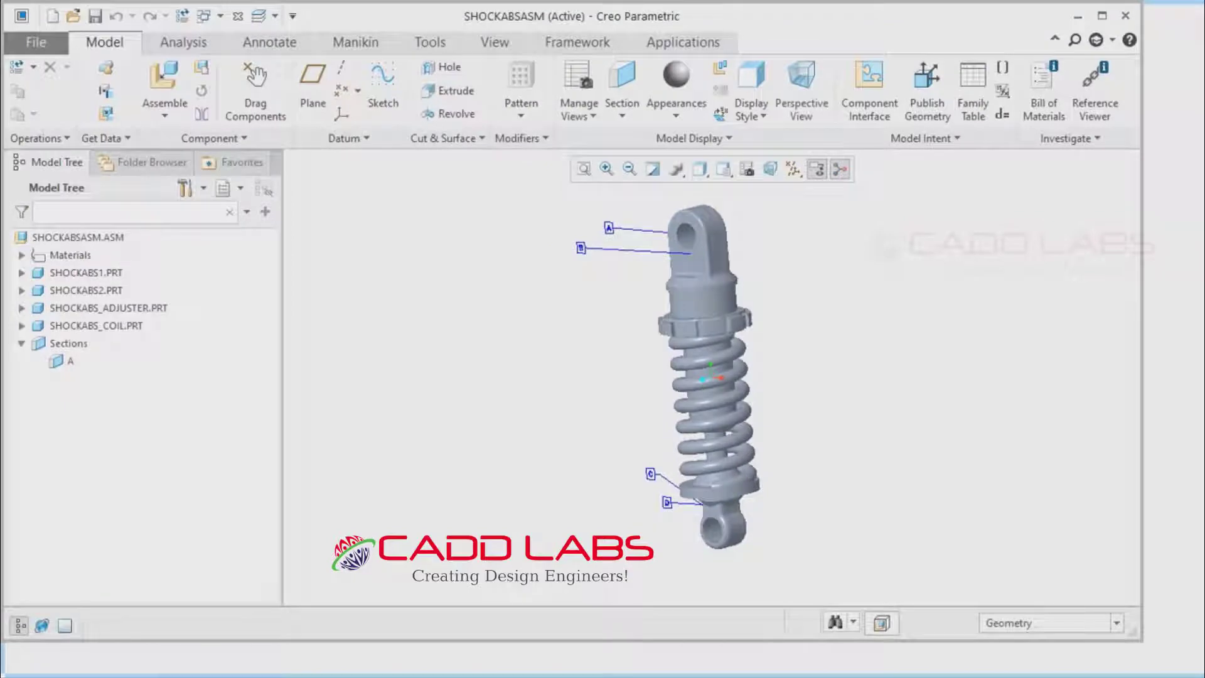
pyautogui.click(1103, 16)
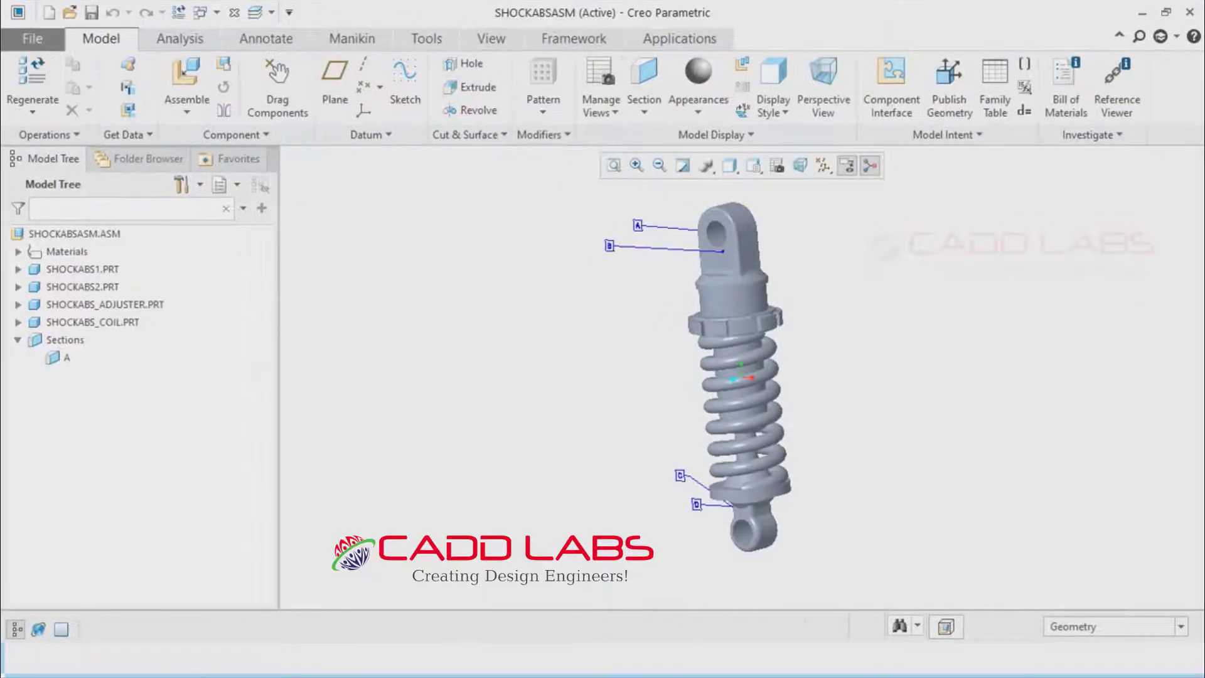
pyautogui.moveTo(742, 377)
pyautogui.mouseDown(button='middle')
pyautogui.moveTo(828, 402)
pyautogui.moveTo(816, 459)
pyautogui.moveTo(747, 446)
pyautogui.moveTo(756, 534)
pyautogui.mouseUp(button='middle')
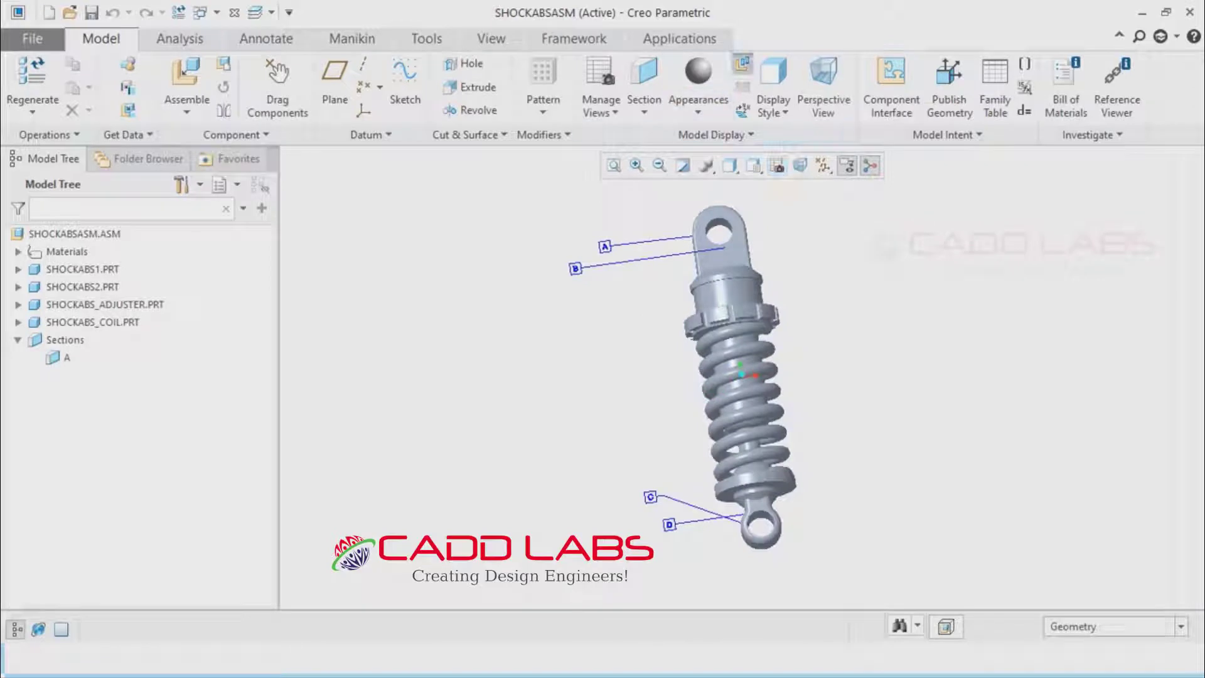
# Explode the shock absorber assembly, return it to the unexploded state and examine it up close
pyautogui.moveTo(742, 378); pyautogui.dragTo(774, 94, button='middle')
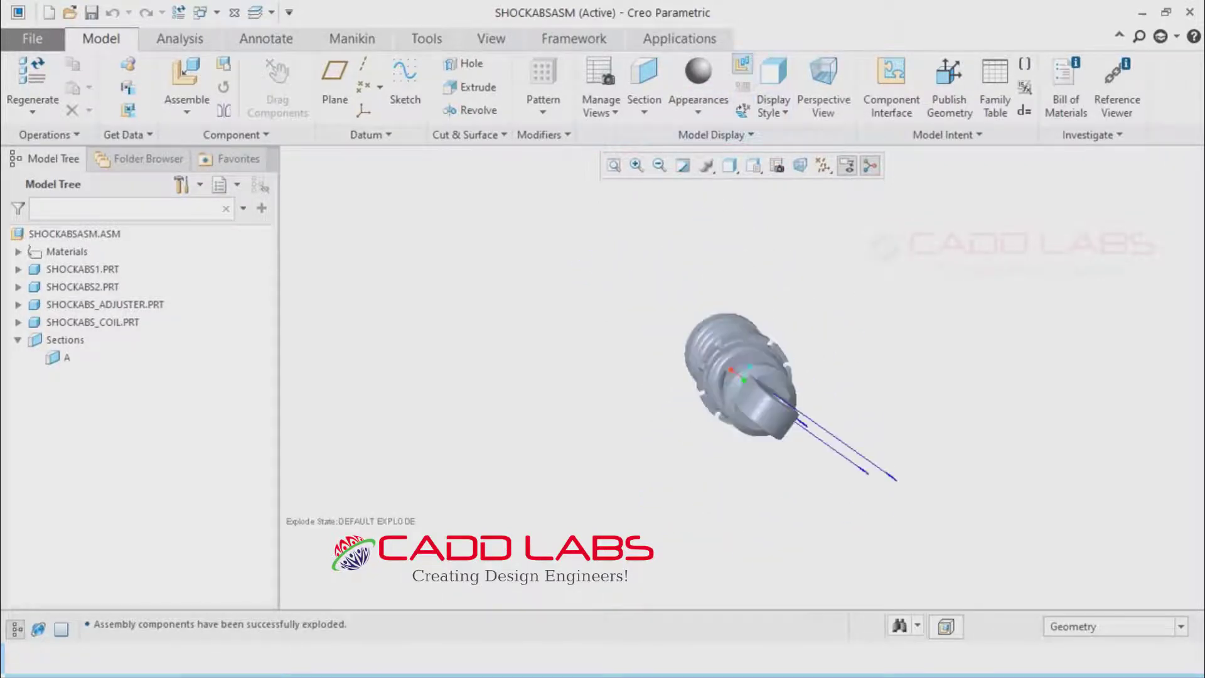
pyautogui.click(743, 64)
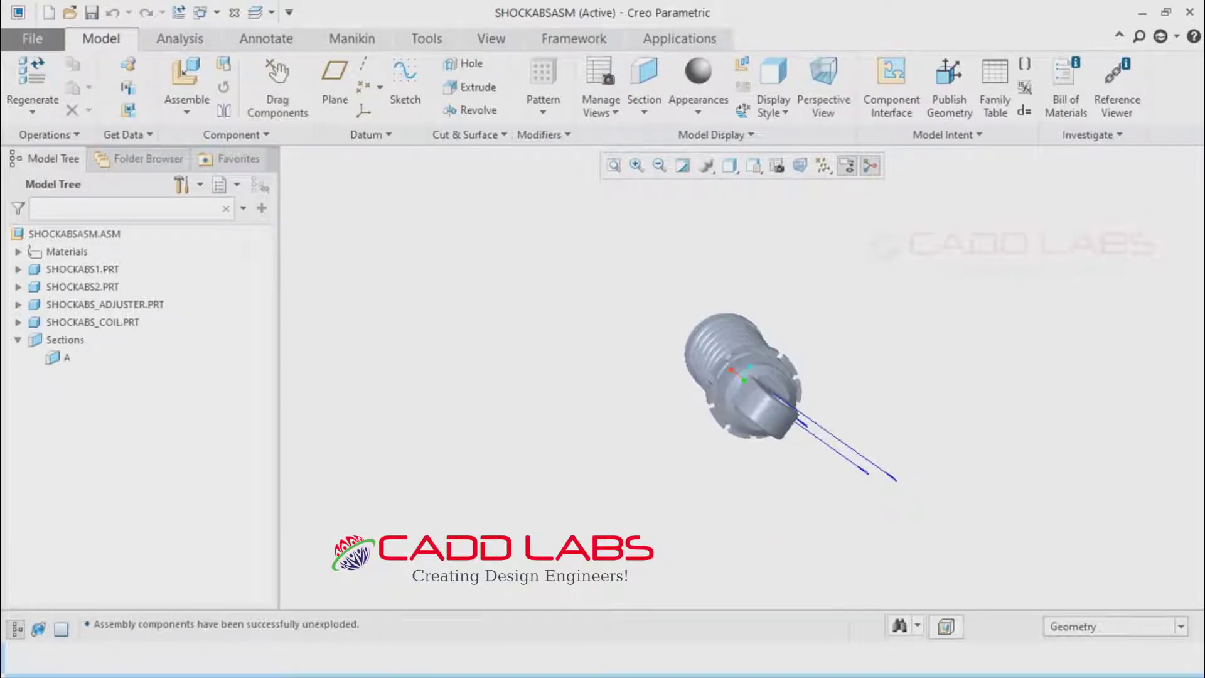
pyautogui.moveTo(742, 377)
pyautogui.mouseDown(button='middle')
pyautogui.moveTo(716, 367)
pyautogui.moveTo(731, 339)
pyautogui.moveTo(775, 360)
pyautogui.moveTo(722, 358)
pyautogui.moveTo(740, 383)
pyautogui.moveTo(816, 349)
pyautogui.moveTo(742, 386)
pyautogui.moveTo(722, 367)
pyautogui.moveTo(732, 374)
pyautogui.mouseUp(button='middle')
pyautogui.scroll(-5, 775, 360)
pyautogui.scroll(6, 775, 359)
pyautogui.scroll(-5, 819, 348)
pyautogui.scroll(4, 821, 344)
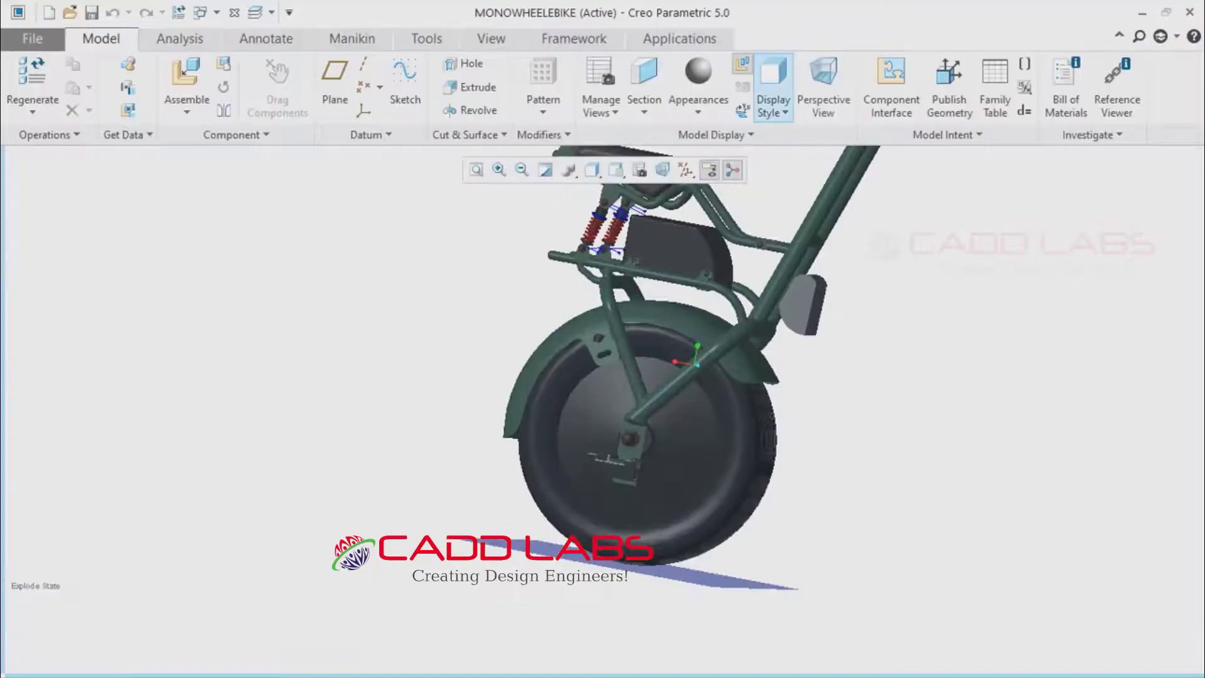
# Return to the bike assembly and inspect the seat frame bolt SEATFRAME_BOLTNUT1.PRT
pyautogui.moveTo(2, 339)
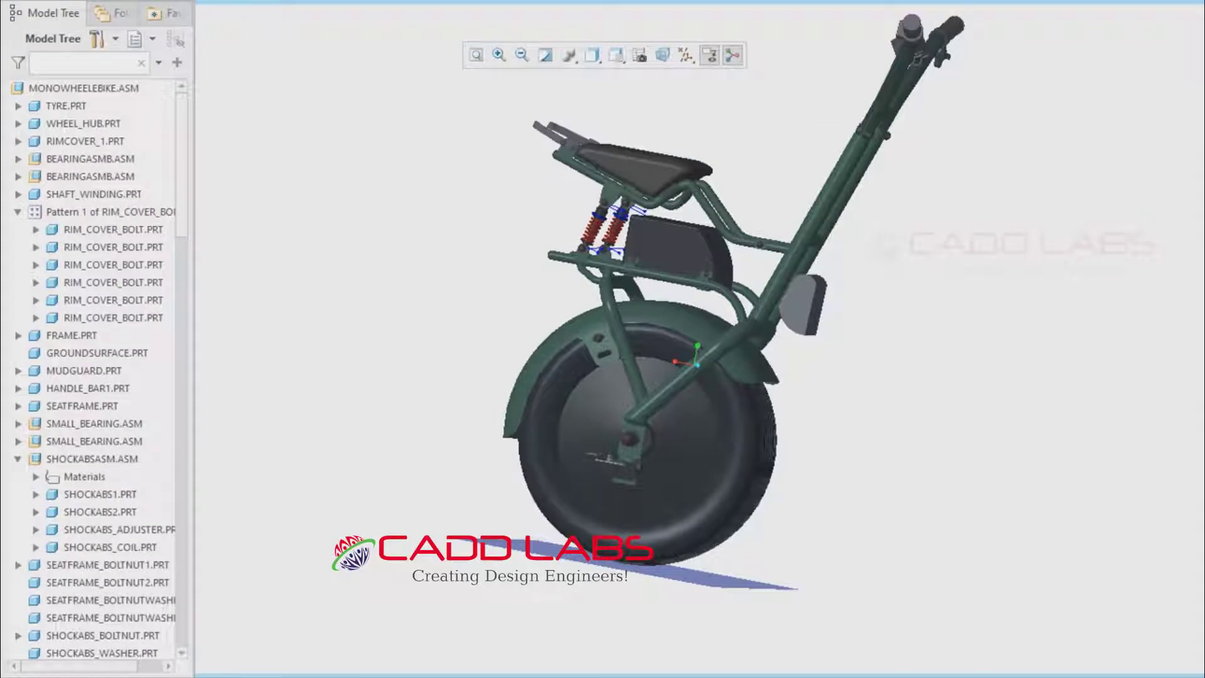
pyautogui.click(106, 565)
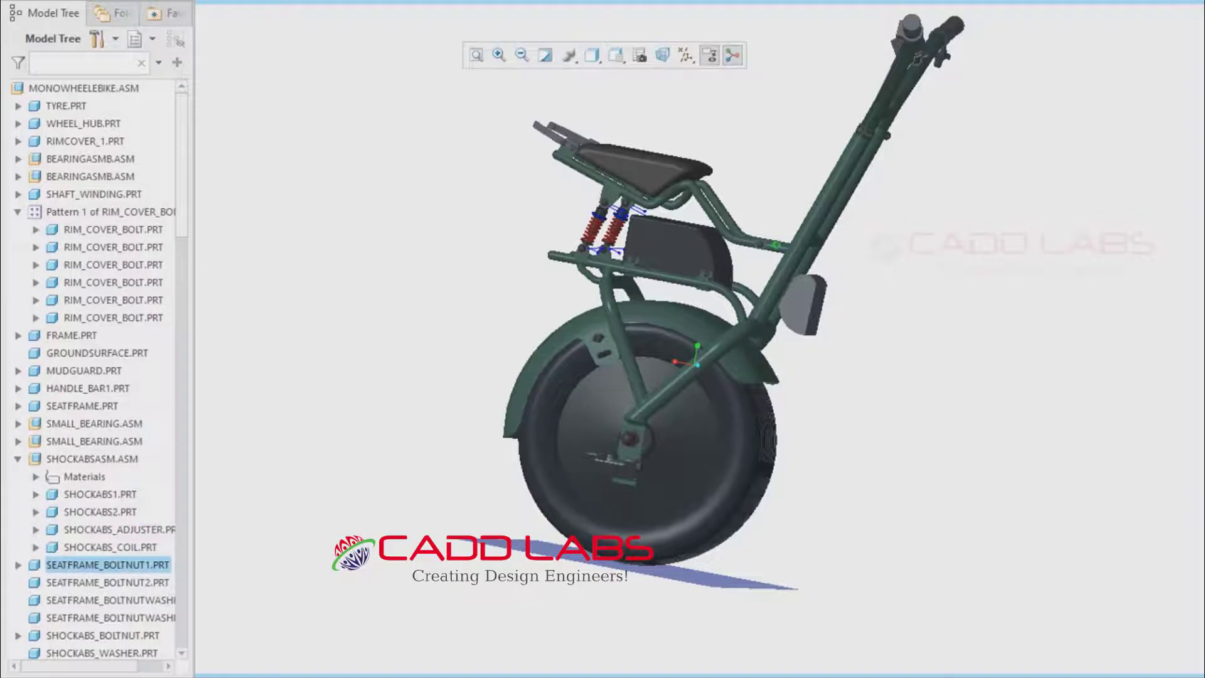
pyautogui.moveTo(722, 452); pyautogui.dragTo(828, 295, button='middle')
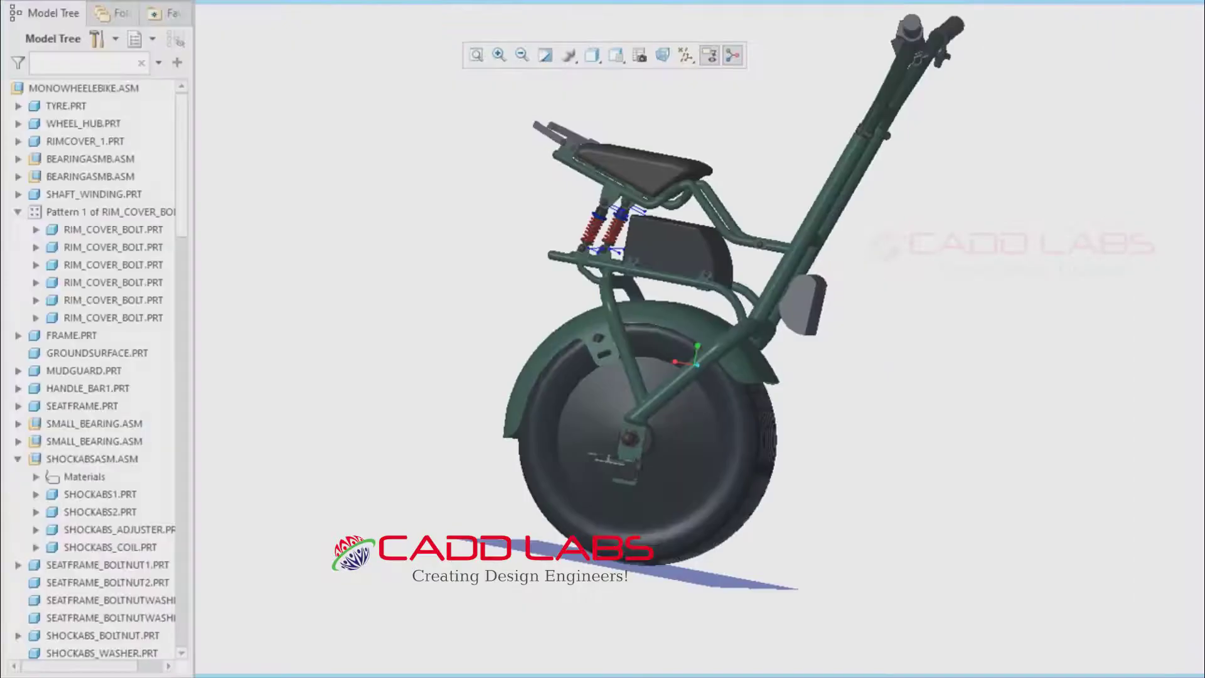
# Open DISPLAY.PRT from the bike assembly in a maximized window and examine the display housing and its mounting tabs
pyautogui.scroll(-20, 94, 370)
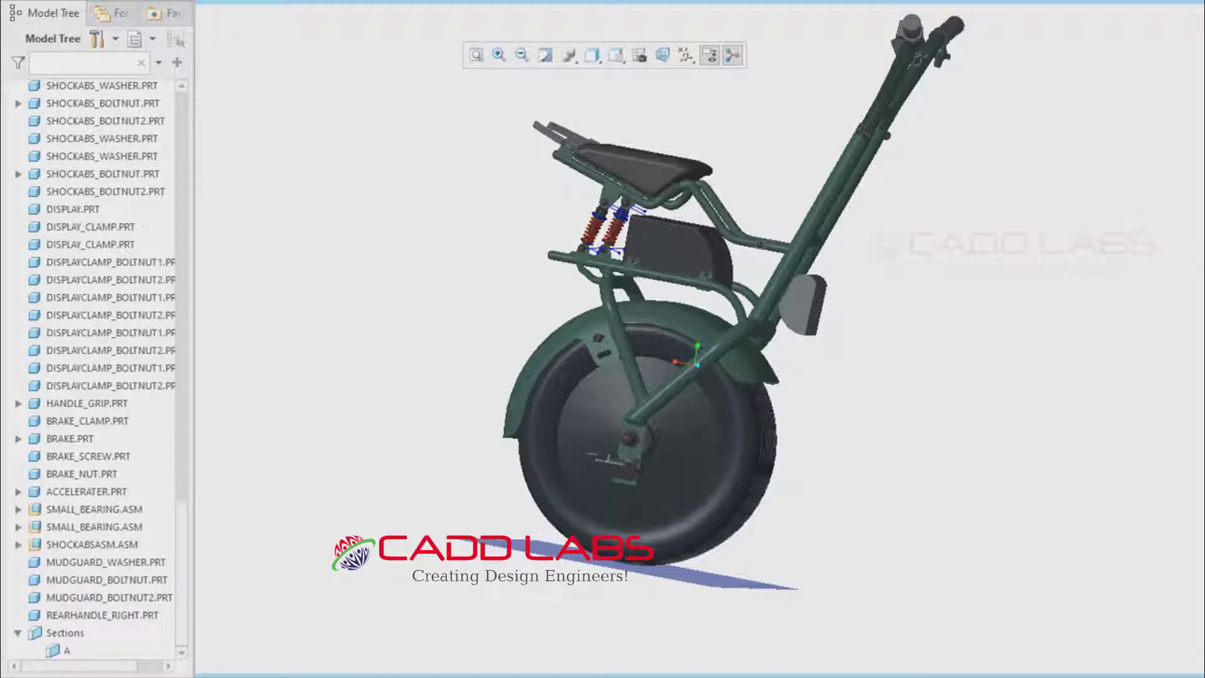
pyautogui.scroll(3, 94, 370)
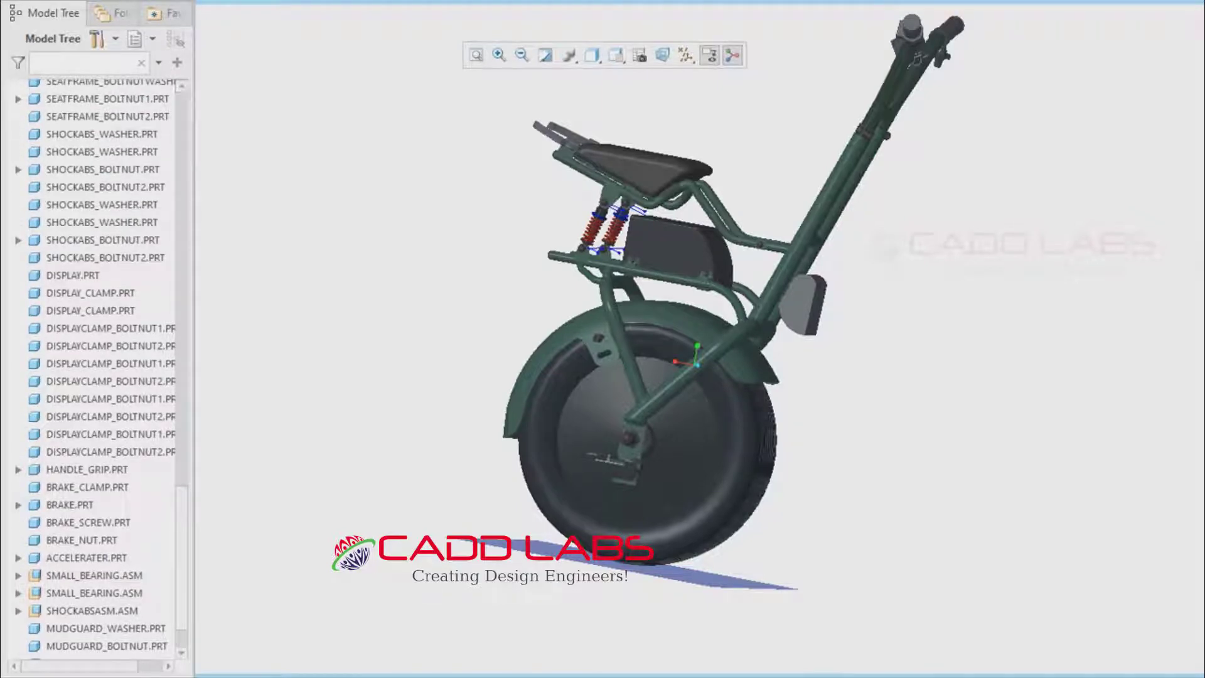
pyautogui.click(76, 276)
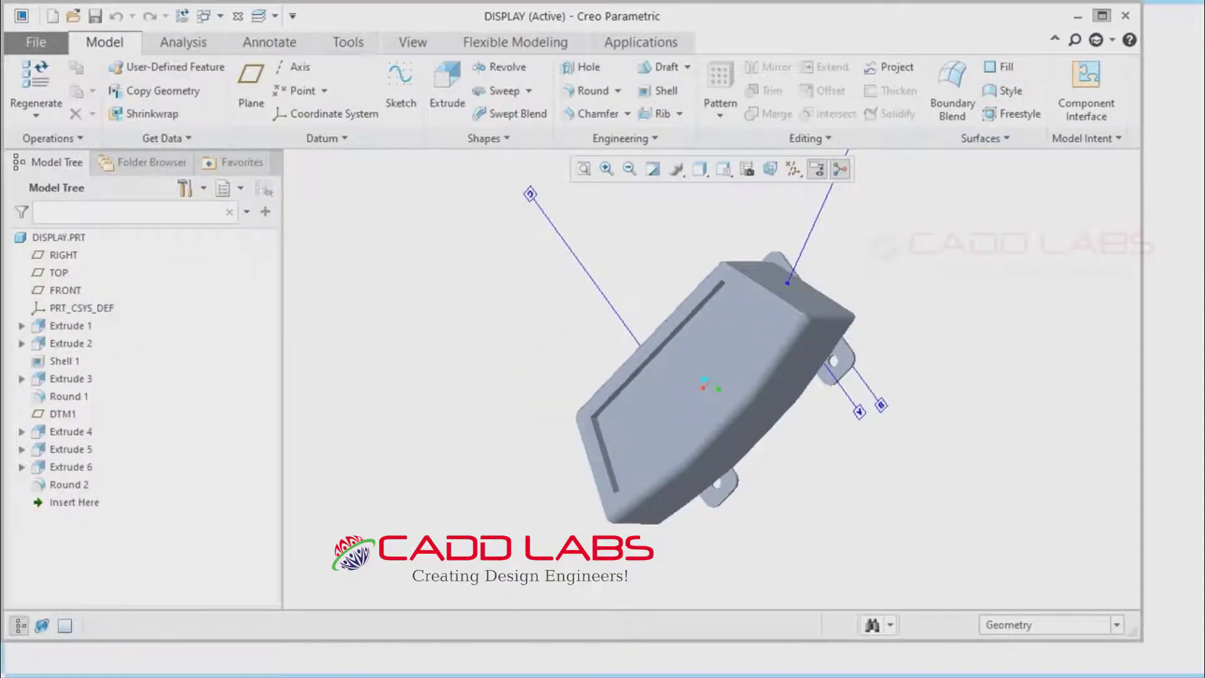
pyautogui.click(1103, 16)
pyautogui.moveTo(742, 379)
pyautogui.mouseDown(button='middle')
pyautogui.moveTo(742, 352)
pyautogui.moveTo(791, 301)
pyautogui.moveTo(728, 376)
pyautogui.moveTo(628, 370)
pyautogui.moveTo(741, 377)
pyautogui.moveTo(803, 327)
pyautogui.mouseUp(button='middle')
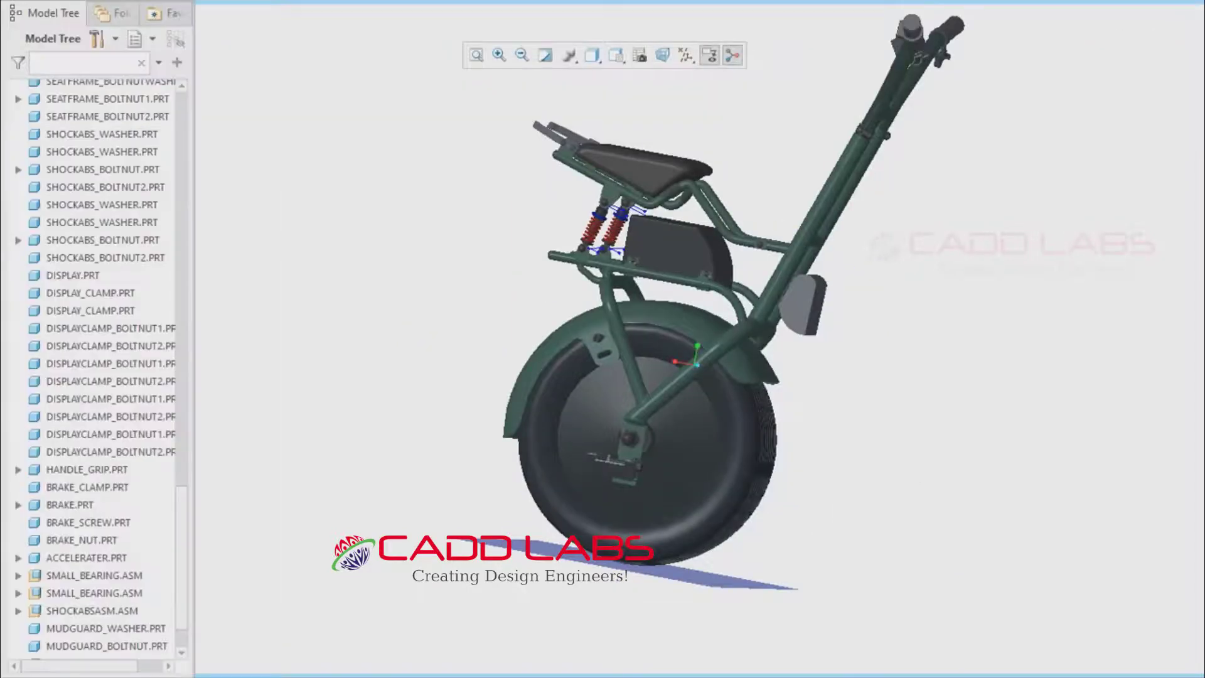
# Open the first DISPLAY_CLAMP.PRT from the bike assembly in a maximized window and examine the clamp from several angles
pyautogui.click(90, 293)
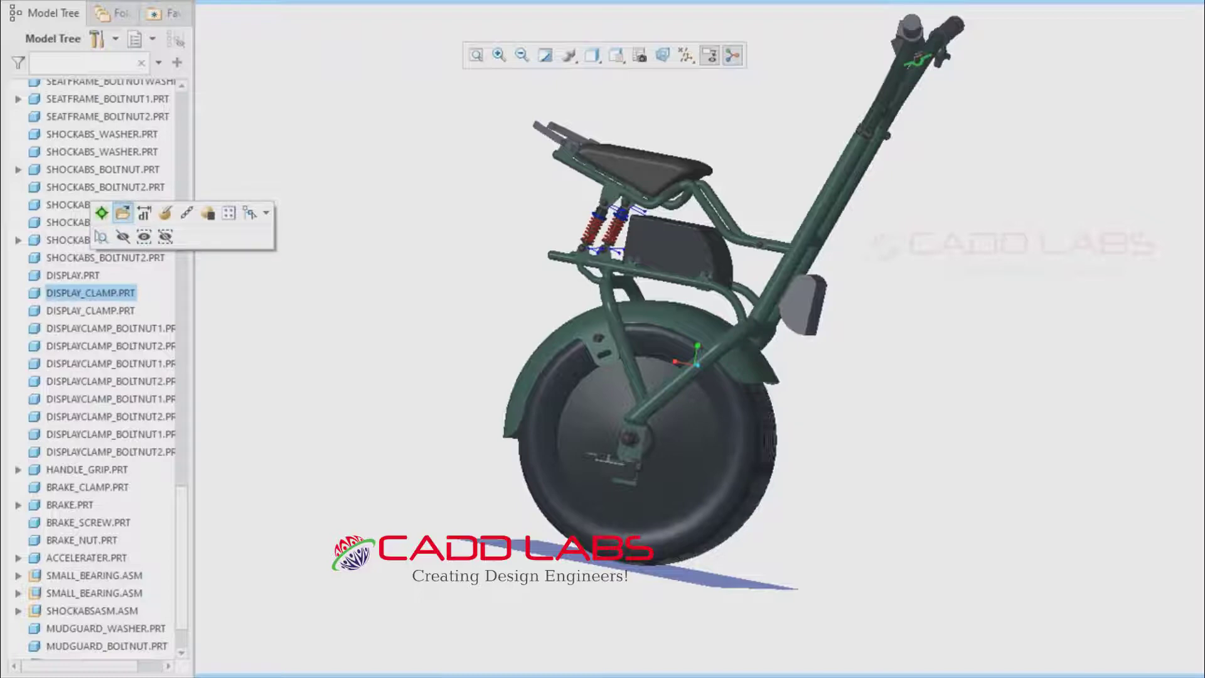
pyautogui.click(123, 213)
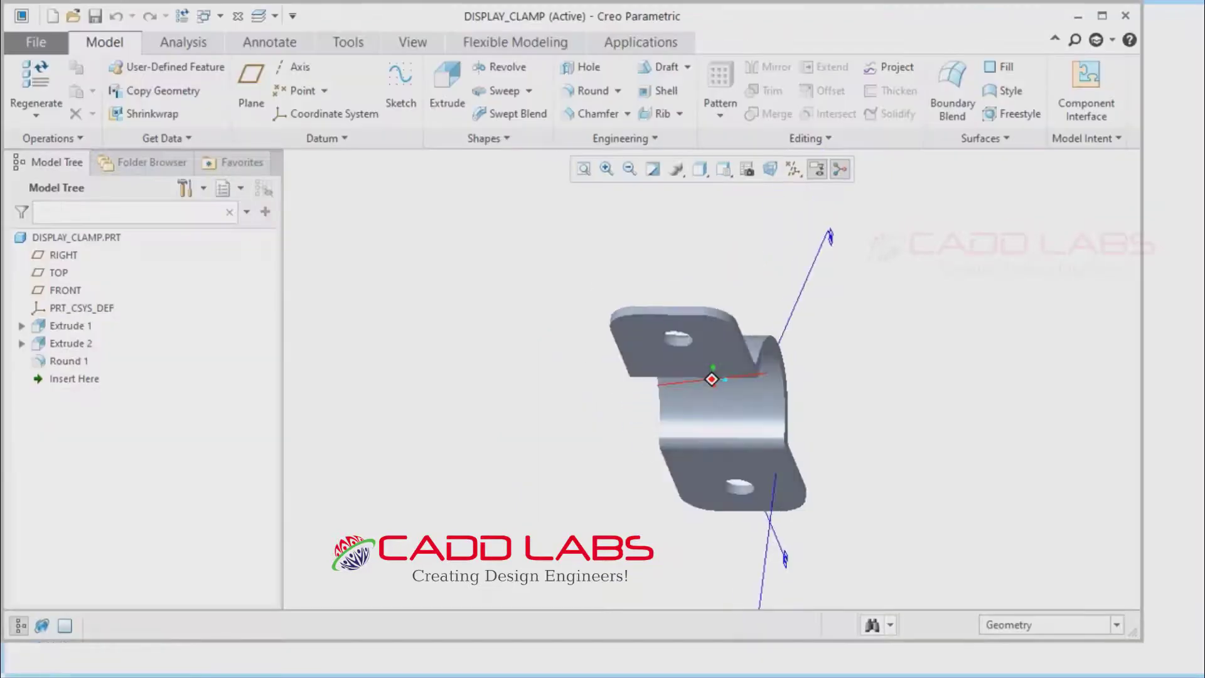
pyautogui.click(1102, 16)
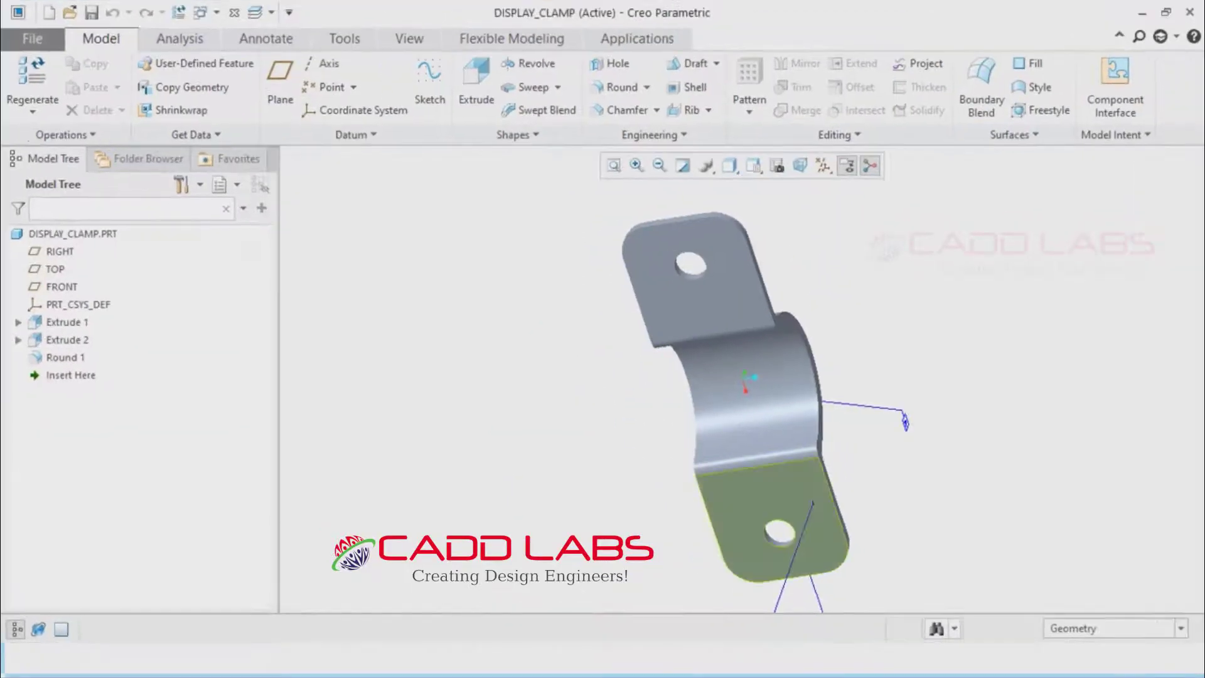
pyautogui.scroll(-5, 812, 433)
pyautogui.scroll(6, 812, 434)
pyautogui.moveTo(812, 439)
pyautogui.mouseDown(button='middle')
pyautogui.moveTo(741, 421)
pyautogui.moveTo(697, 339)
pyautogui.moveTo(778, 302)
pyautogui.moveTo(835, 377)
pyautogui.moveTo(778, 477)
pyautogui.moveTo(694, 558)
pyautogui.moveTo(696, 533)
pyautogui.mouseUp(button='middle')
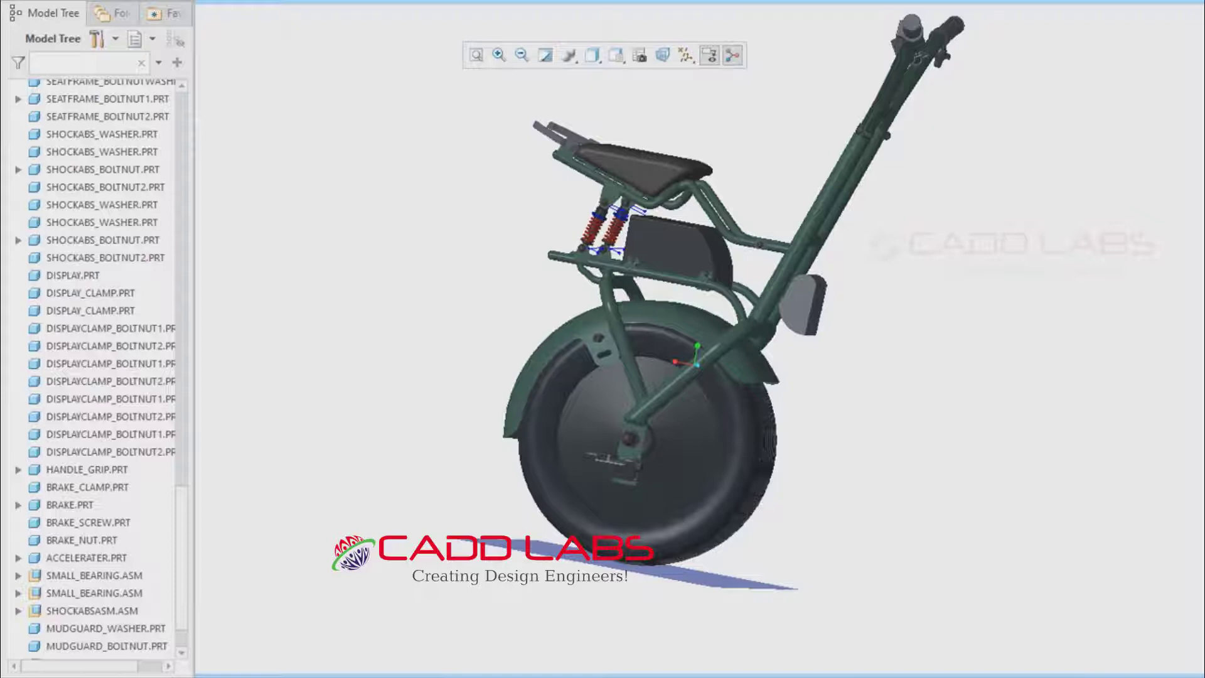
# Open HANDLE_GRIP.PRT from the bike assembly in a maximized window and examine the grip's lengthwise grooves up close
pyautogui.click(89, 470)
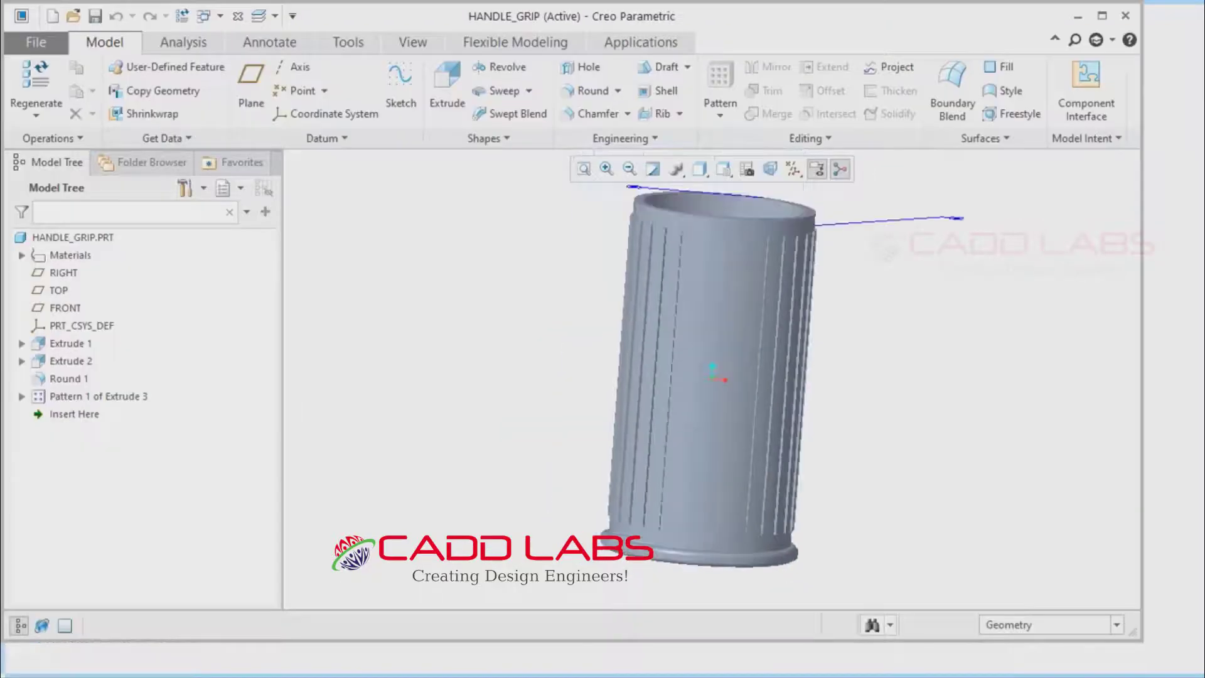
pyautogui.moveTo(791, 301); pyautogui.dragTo(849, 576, button='middle')
pyautogui.scroll(5, 885, 371)
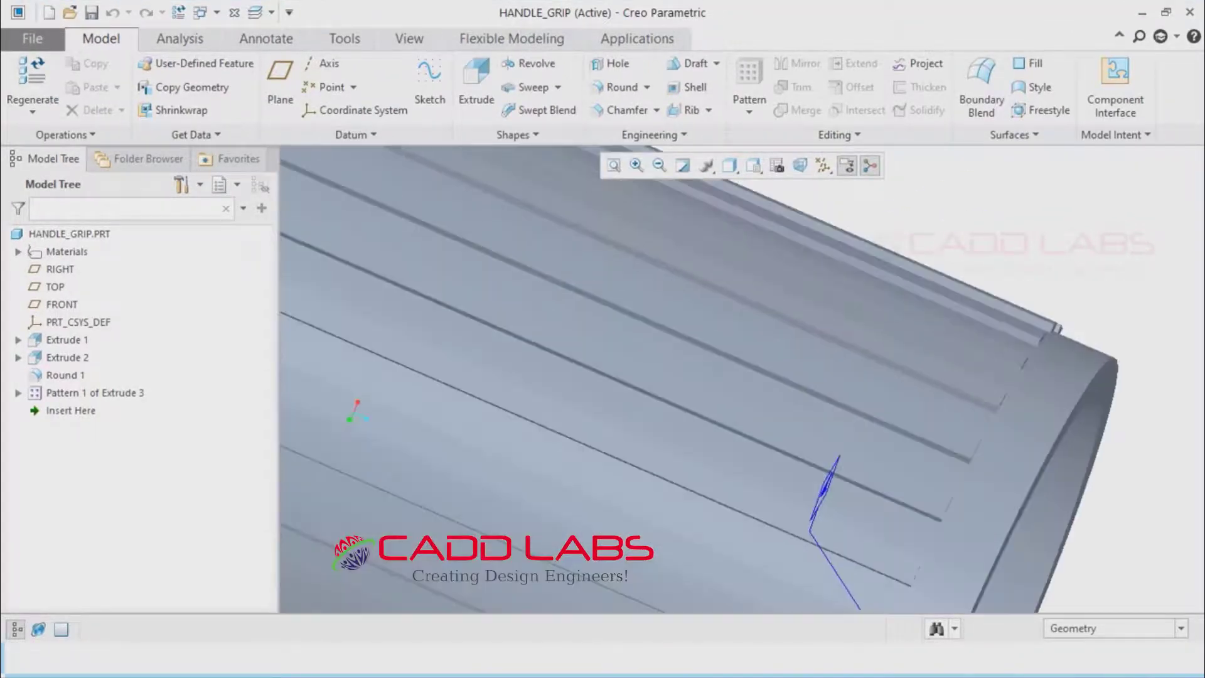
pyautogui.scroll(-4, 869, 366)
pyautogui.moveTo(870, 366); pyautogui.dragTo(1010, 135, button='middle')
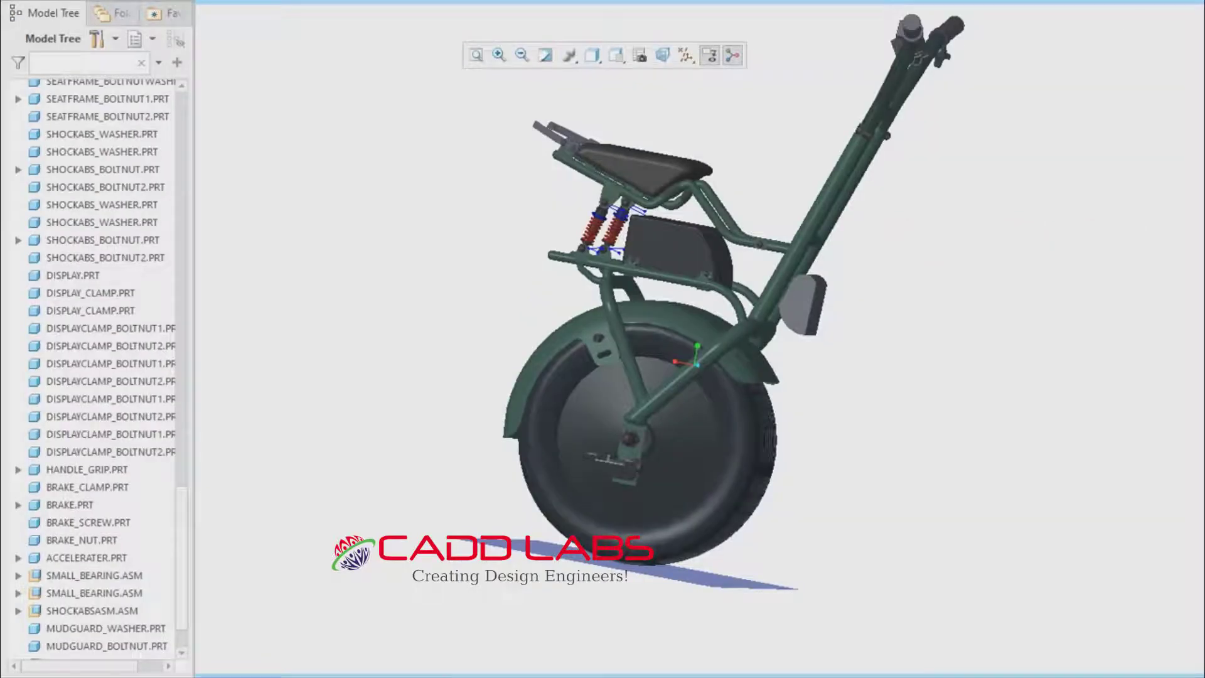
# Open BRAKE_CLAMP.PRT from the bike assembly in a maximized window and examine the clamp ring and its bolt lugs
pyautogui.click(88, 487)
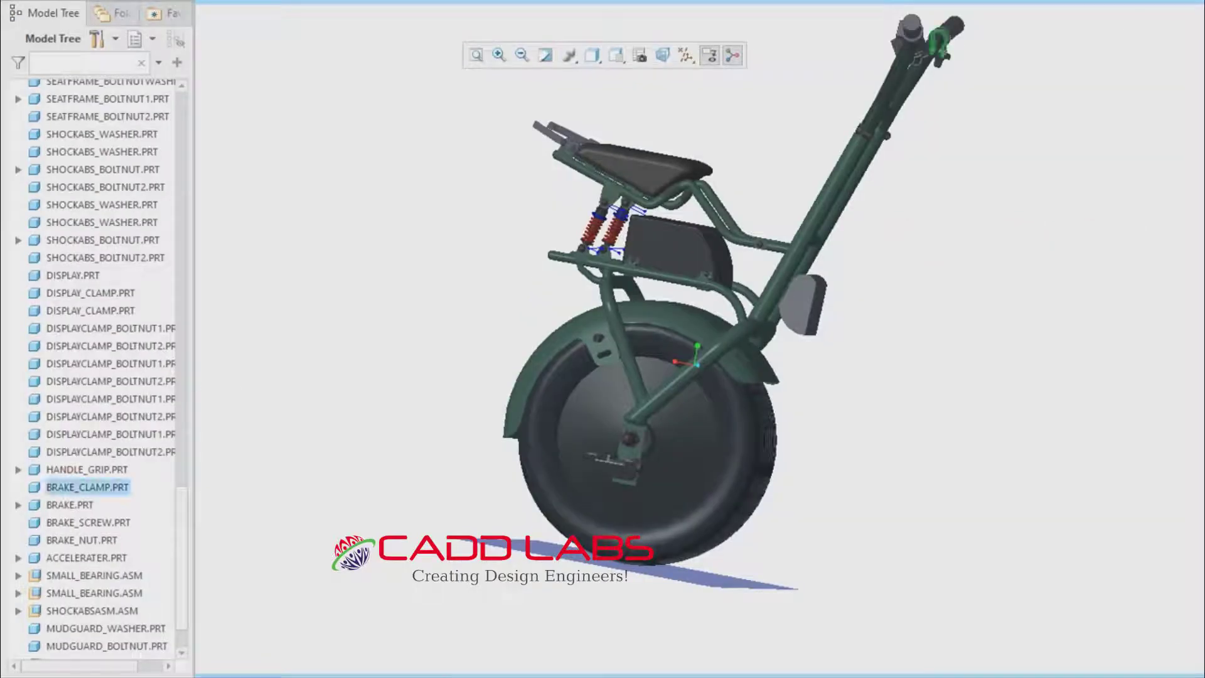
pyautogui.click(120, 409)
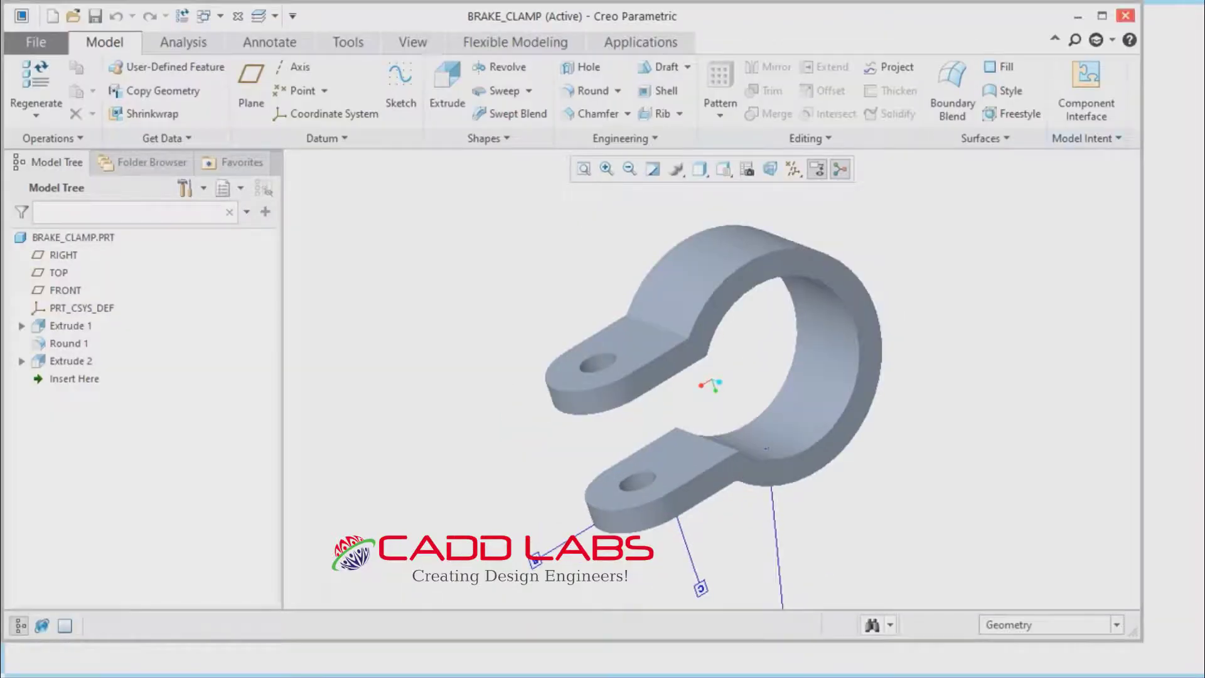
pyautogui.click(1102, 15)
pyautogui.moveTo(741, 352); pyautogui.dragTo(734, 389, button='middle')
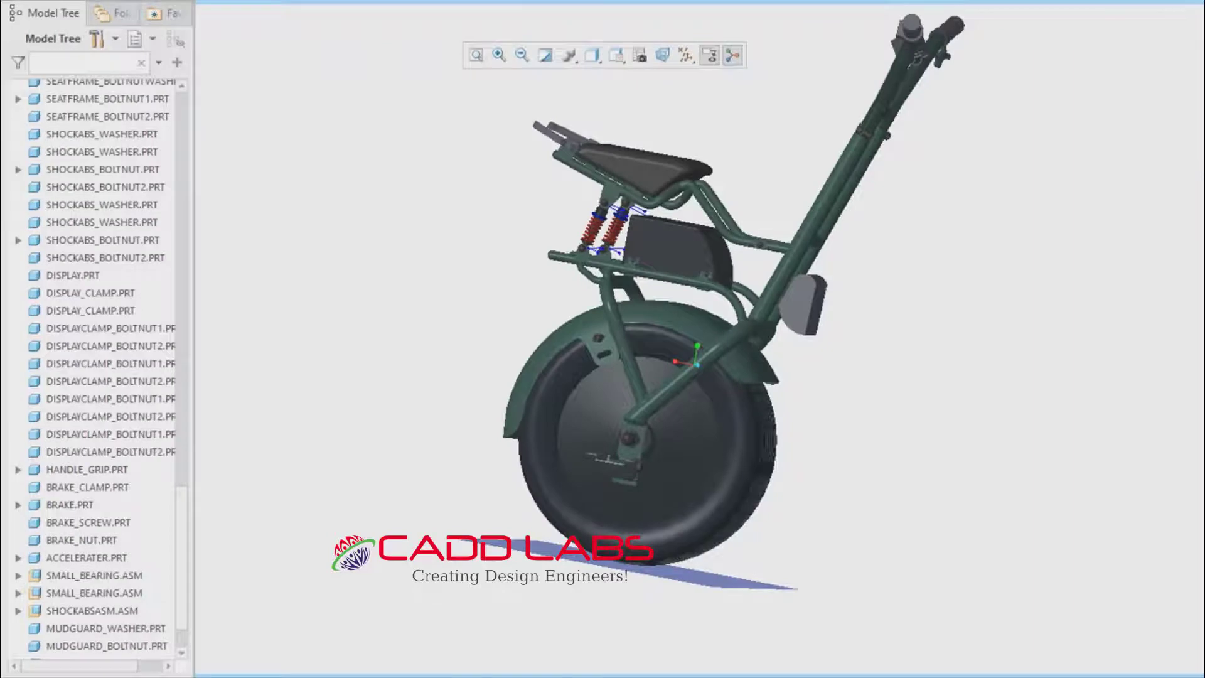
# Open ACCELERATER.PRT from the bike assembly and examine the part from several angles
pyautogui.click(86, 557)
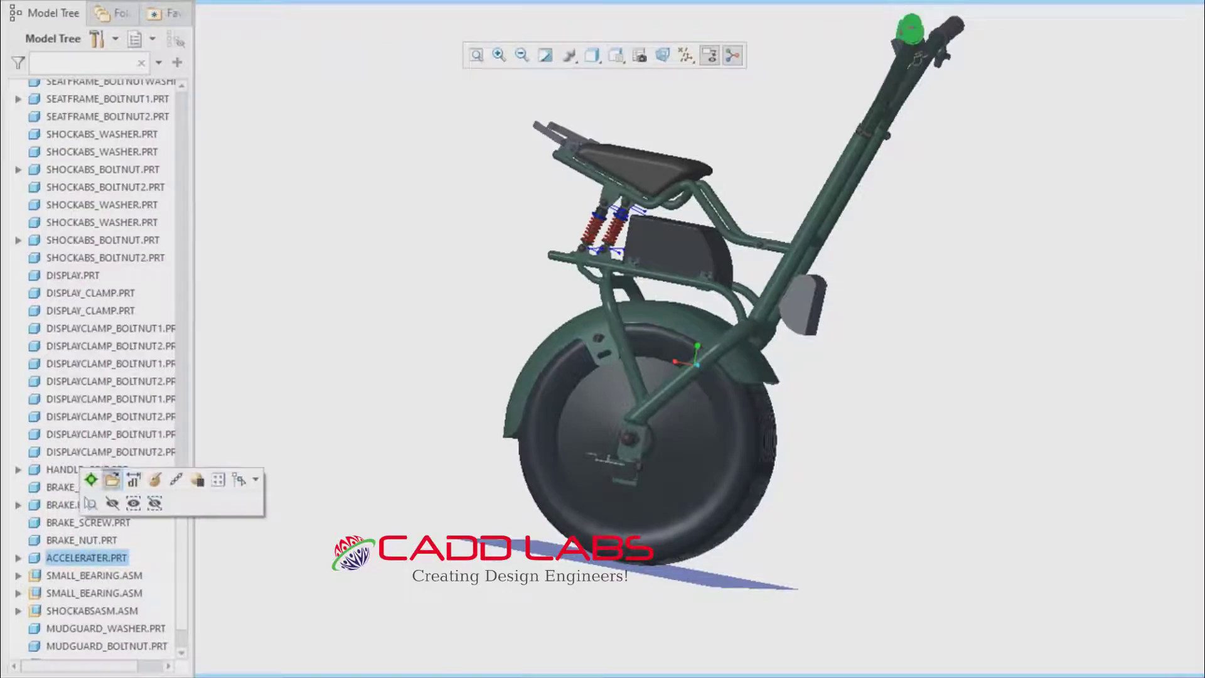
pyautogui.click(111, 479)
pyautogui.moveTo(778, 327); pyautogui.dragTo(691, 408, button='middle')
pyautogui.moveTo(665, 490); pyautogui.dragTo(634, 440, button='middle')
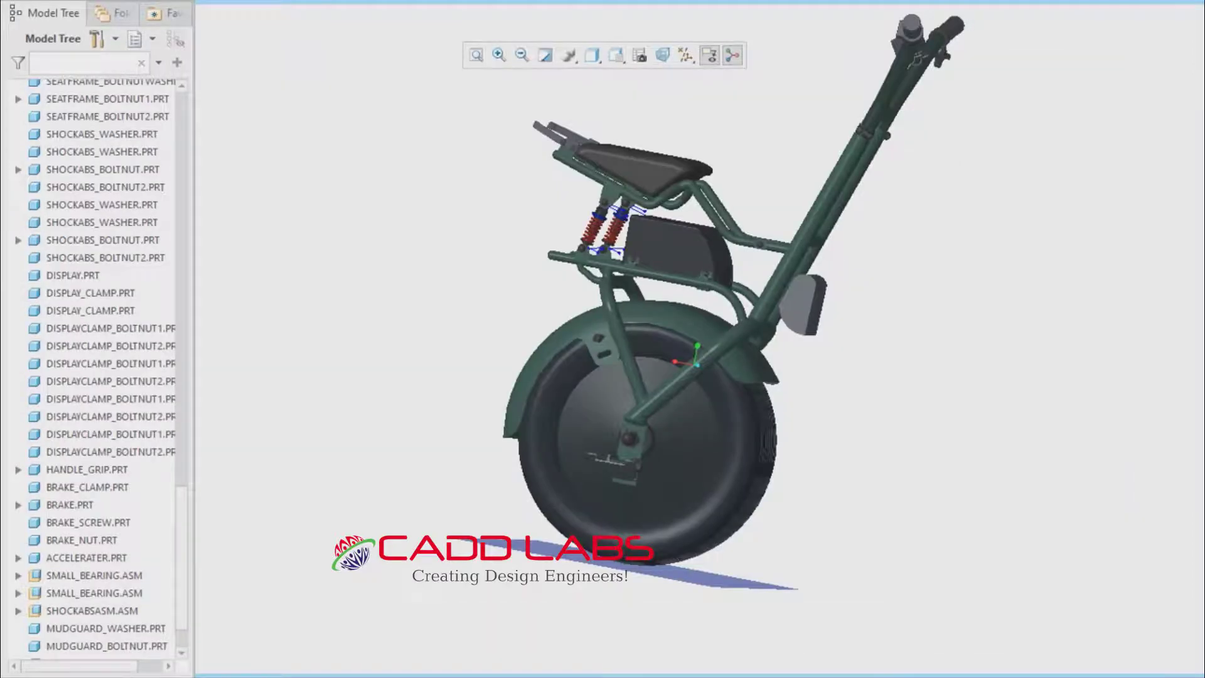
# Open SMALL_BEARING.ASM from the bike assembly in a maximized window and examine the bearing's rings and balls
pyautogui.moveTo(182, 557); pyautogui.dragTo(182, 575)
pyautogui.click(95, 509)
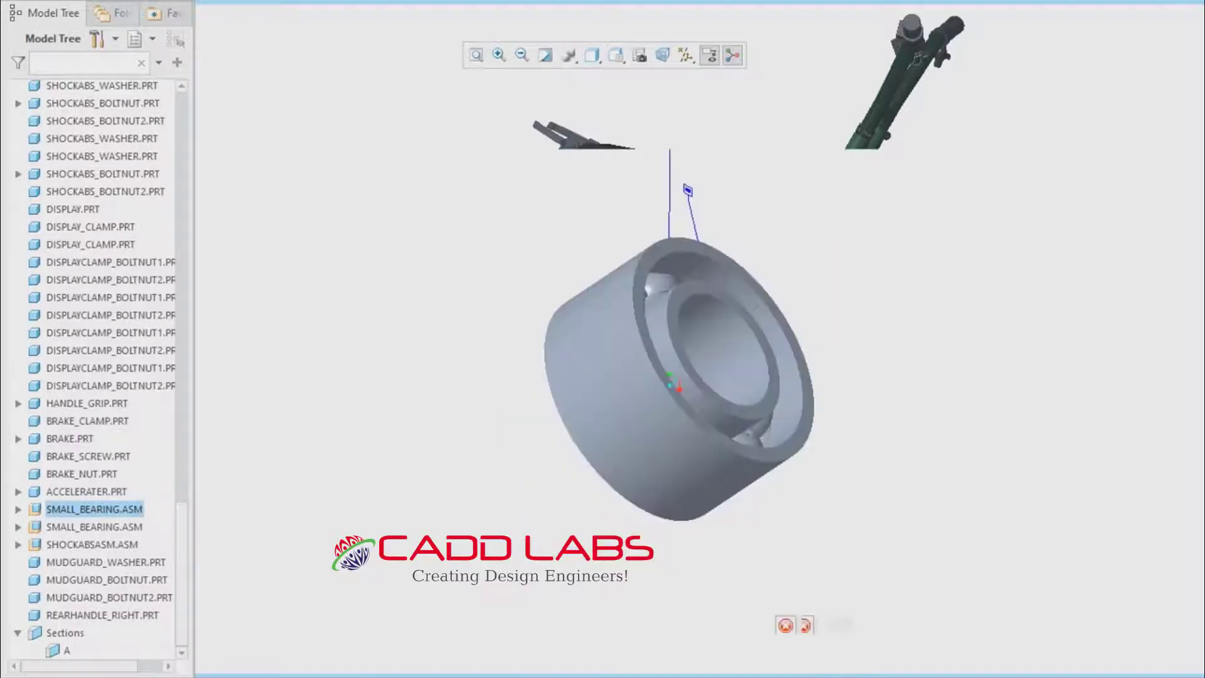
pyautogui.click(1102, 16)
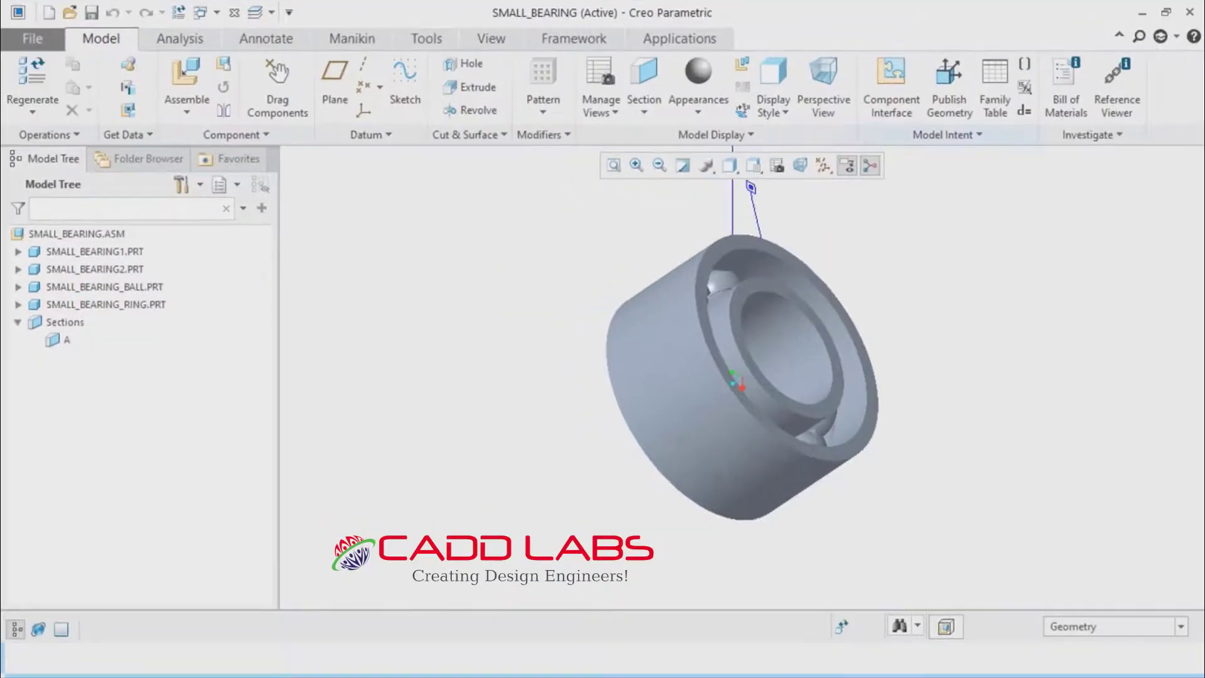
pyautogui.moveTo(879, 351); pyautogui.dragTo(527, 439, button='middle')
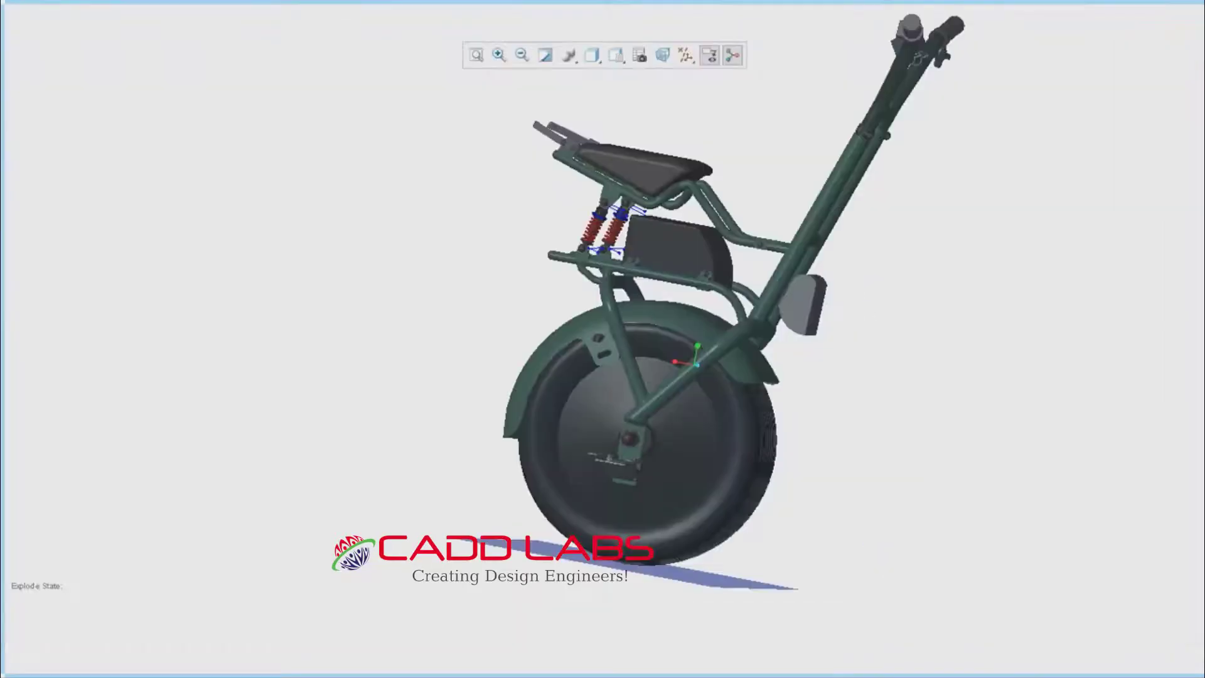
# Open REARHANDLE_RIGHT.PRT from the bike assembly and examine the rear handle from another angle
pyautogui.moveTo(2, 339)
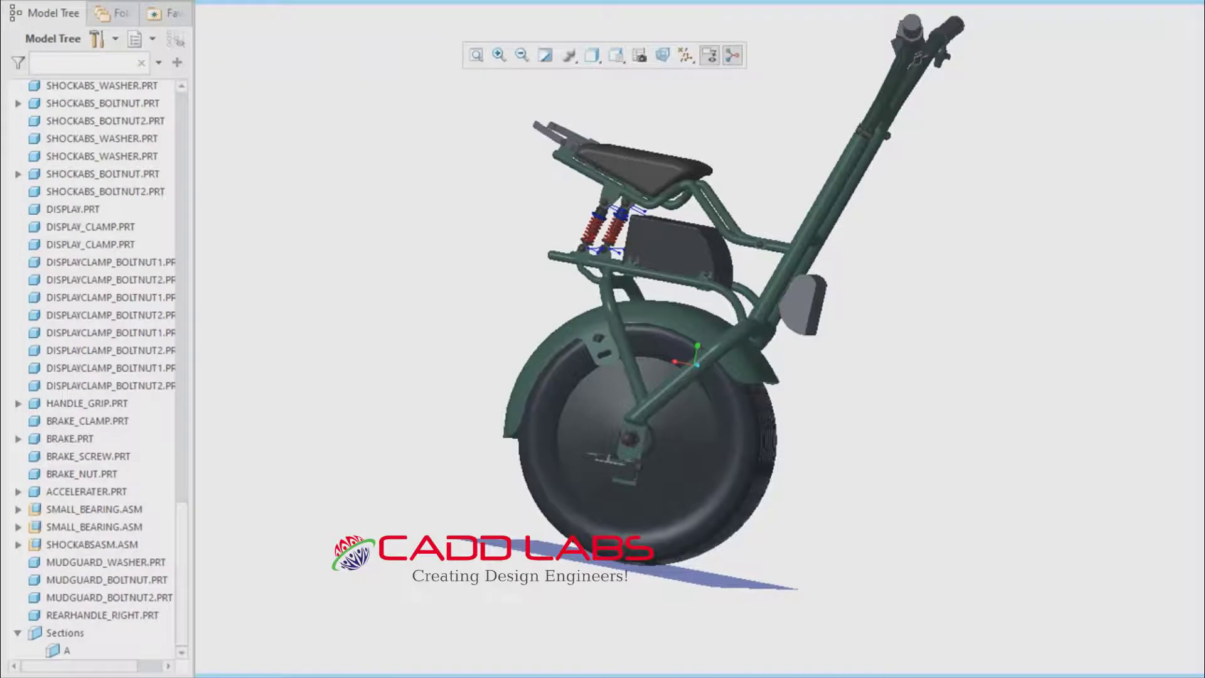
pyautogui.click(105, 562)
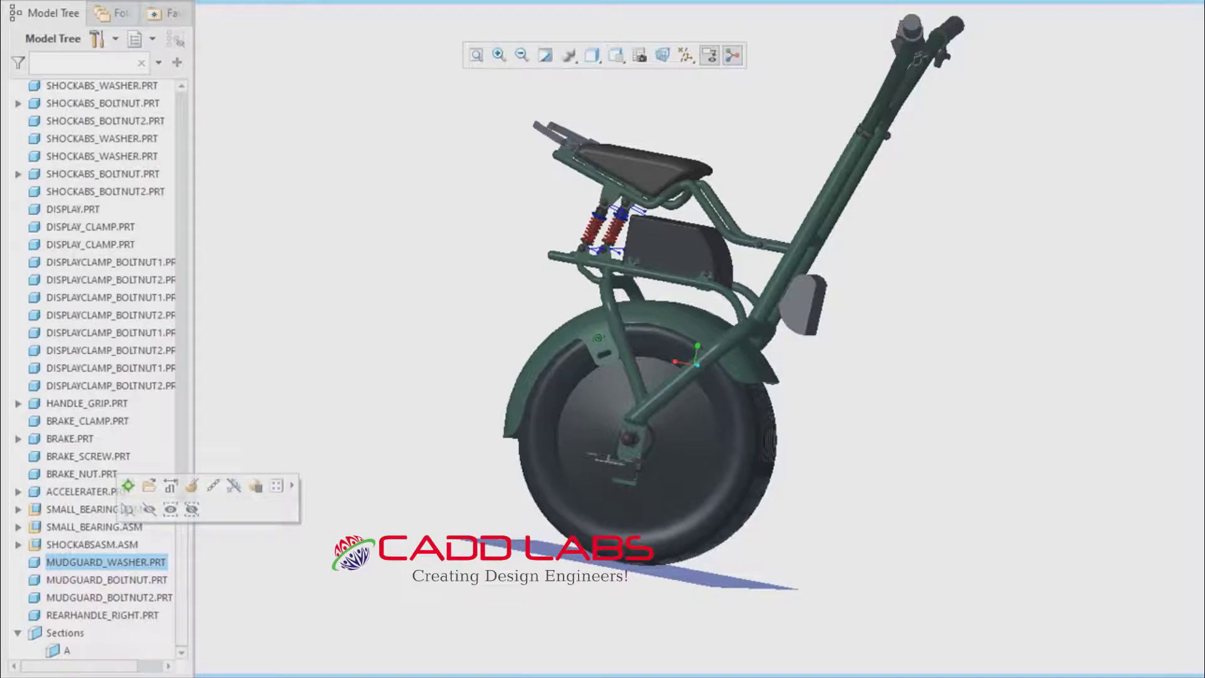
pyautogui.click(102, 615)
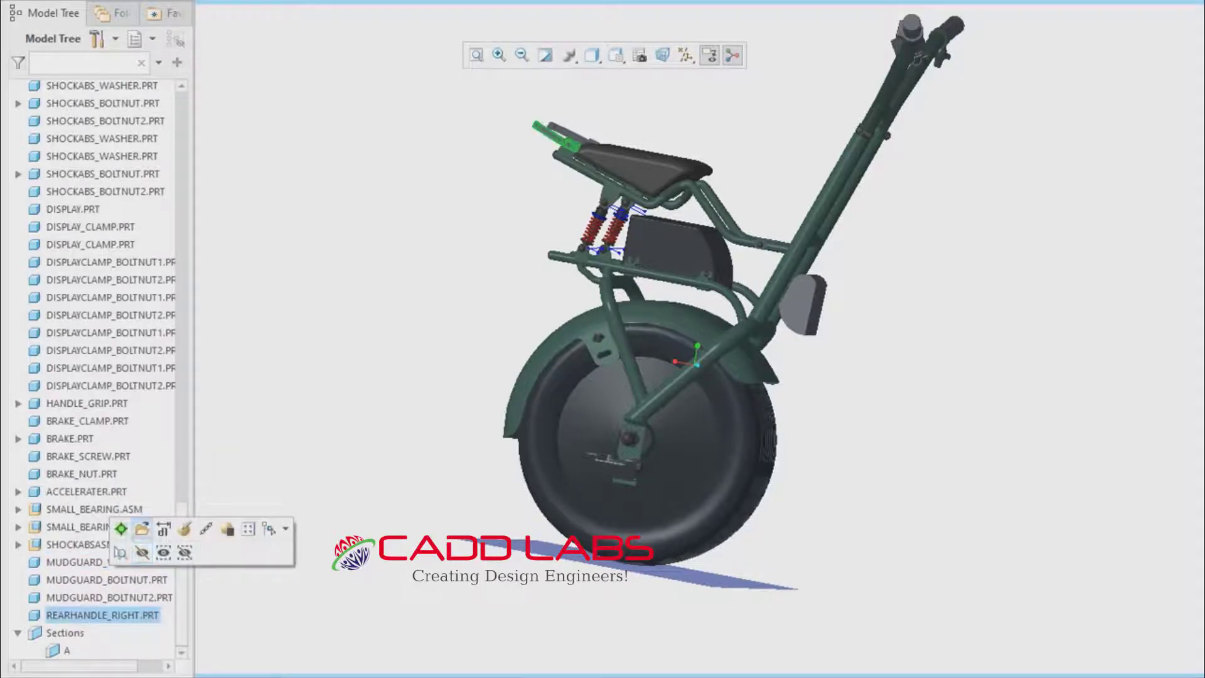
pyautogui.click(142, 528)
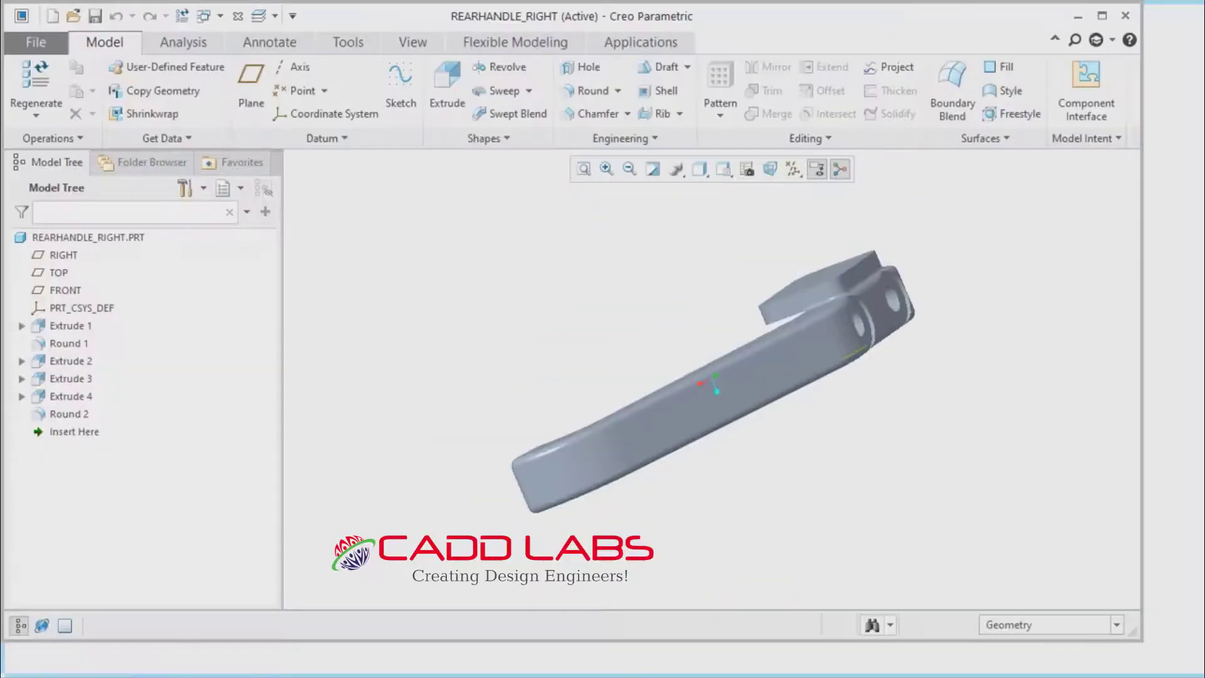
pyautogui.moveTo(711, 379); pyautogui.dragTo(855, 140, button='middle')
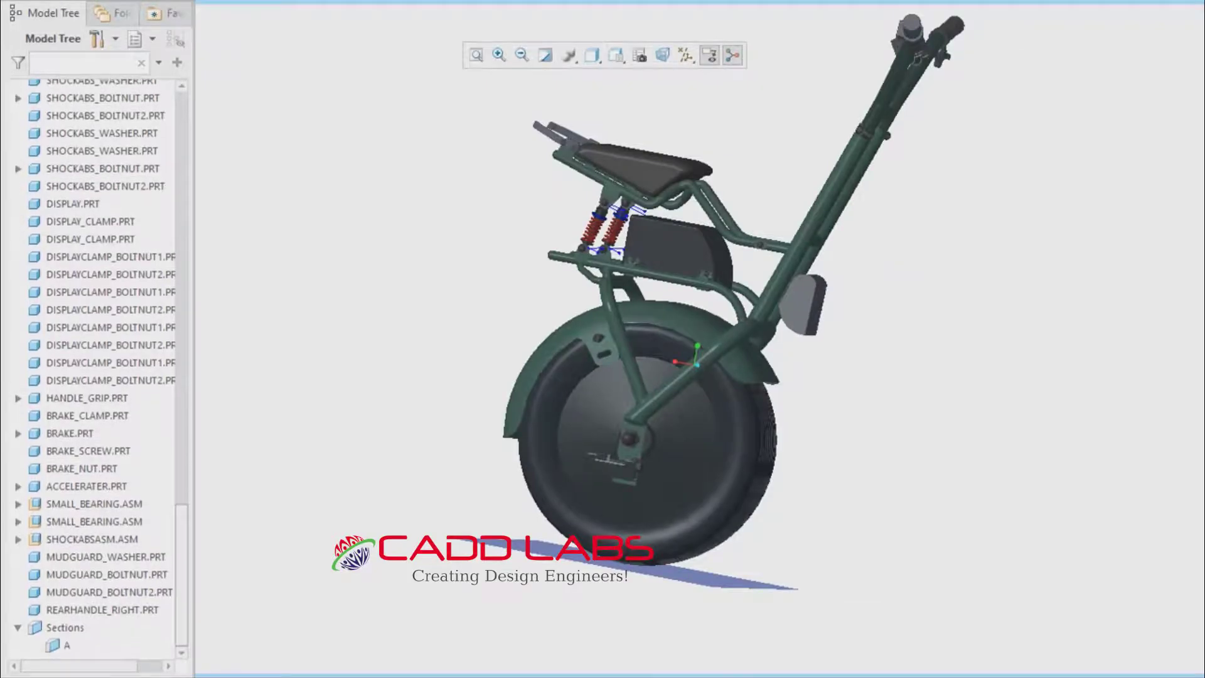
# Activate cross section A of the bike assembly, examine the cut wheel, battery box and frame, and deactivate the section
pyautogui.click(62, 650)
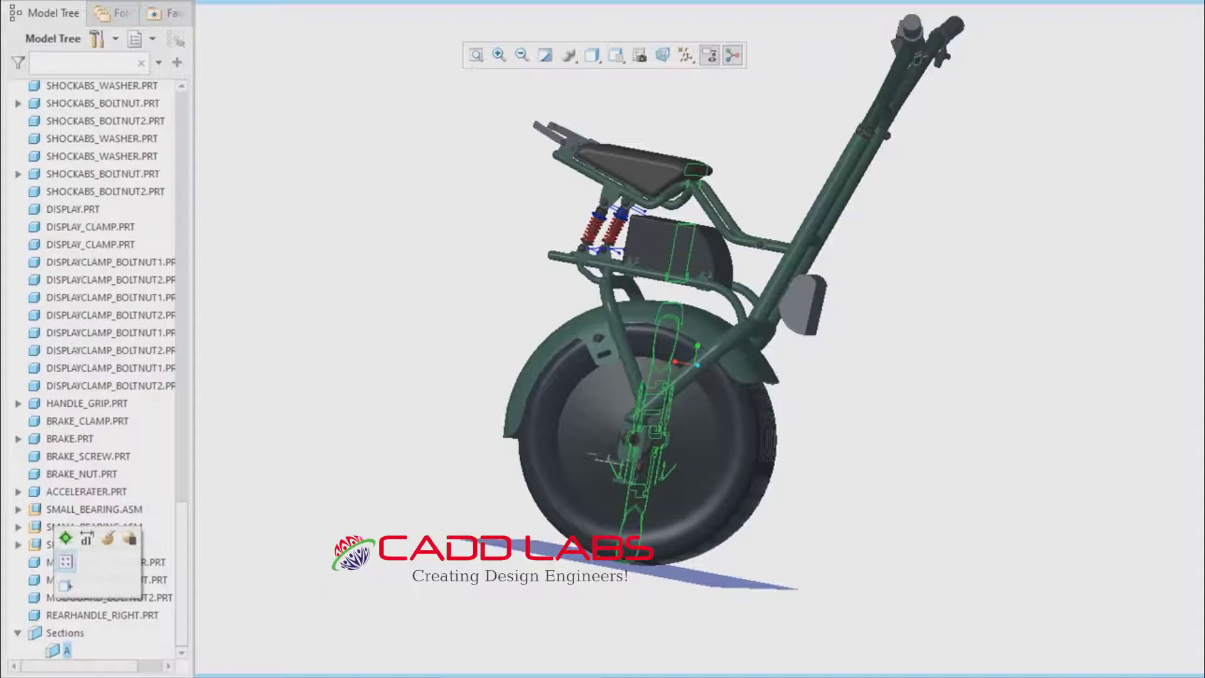
pyautogui.click(65, 537)
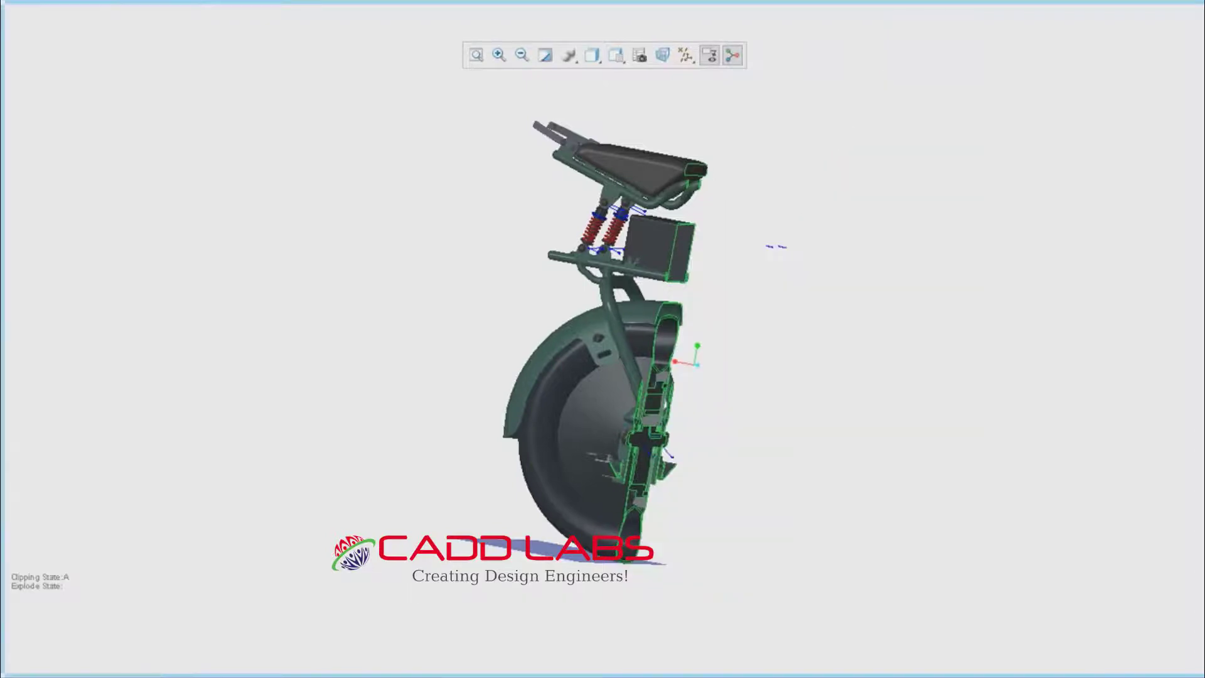
pyautogui.moveTo(753, 376)
pyautogui.mouseDown(button='middle')
pyautogui.moveTo(577, 399)
pyautogui.moveTo(515, 427)
pyautogui.moveTo(634, 402)
pyautogui.mouseUp(button='middle')
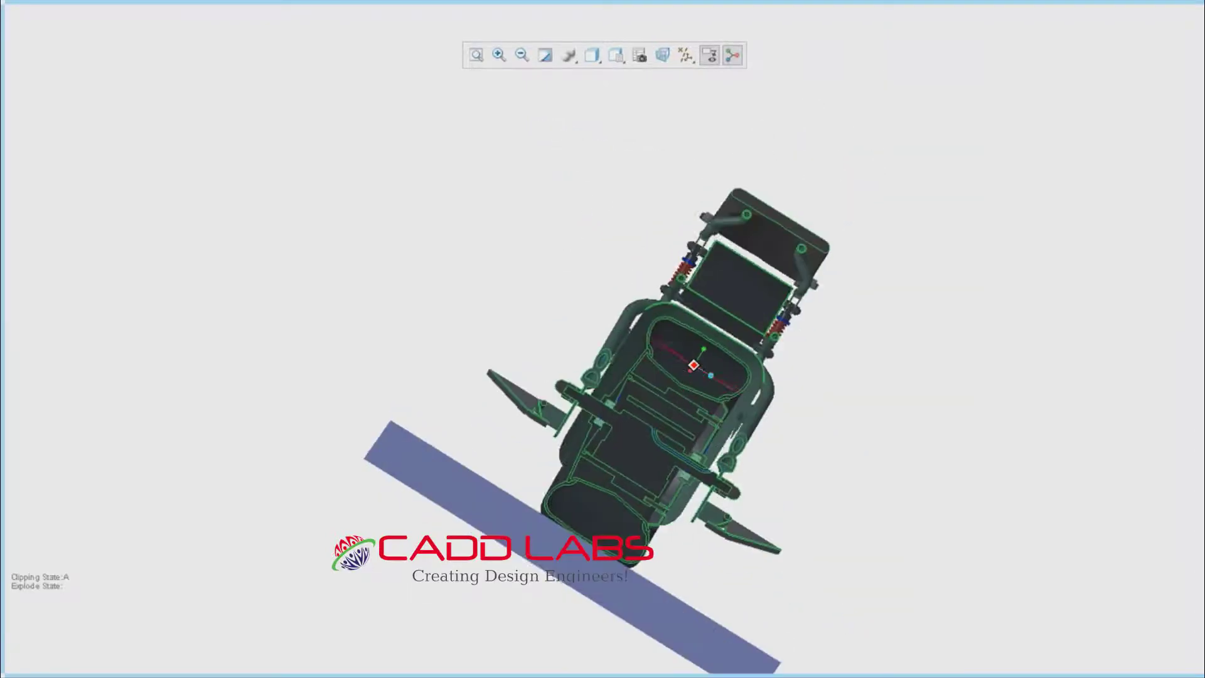
pyautogui.scroll(-4, 668, 416)
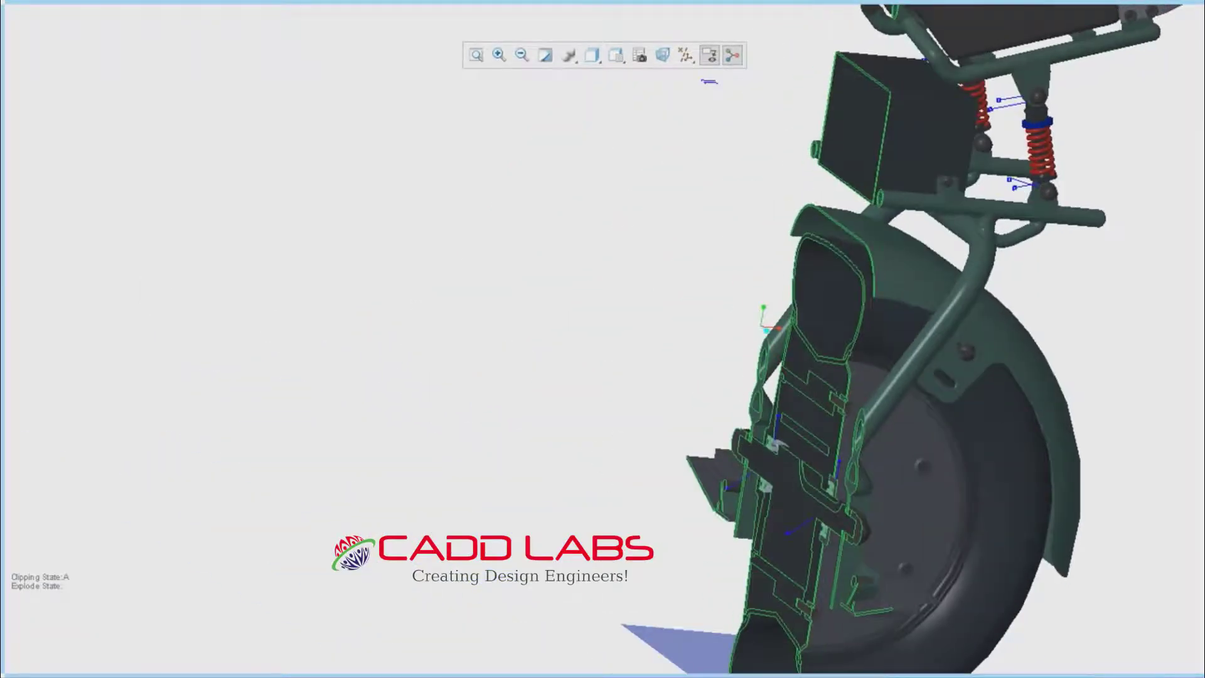
pyautogui.moveTo(634, 402); pyautogui.dragTo(527, 383, button='middle')
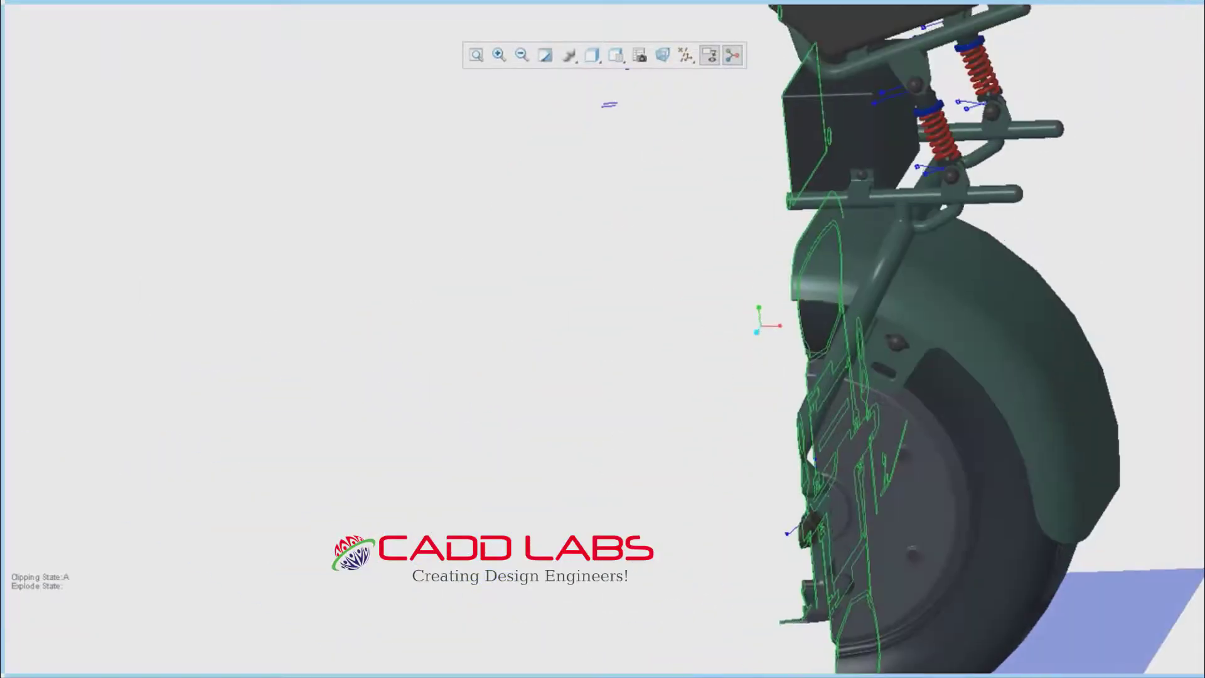
pyautogui.rightClick(67, 651)
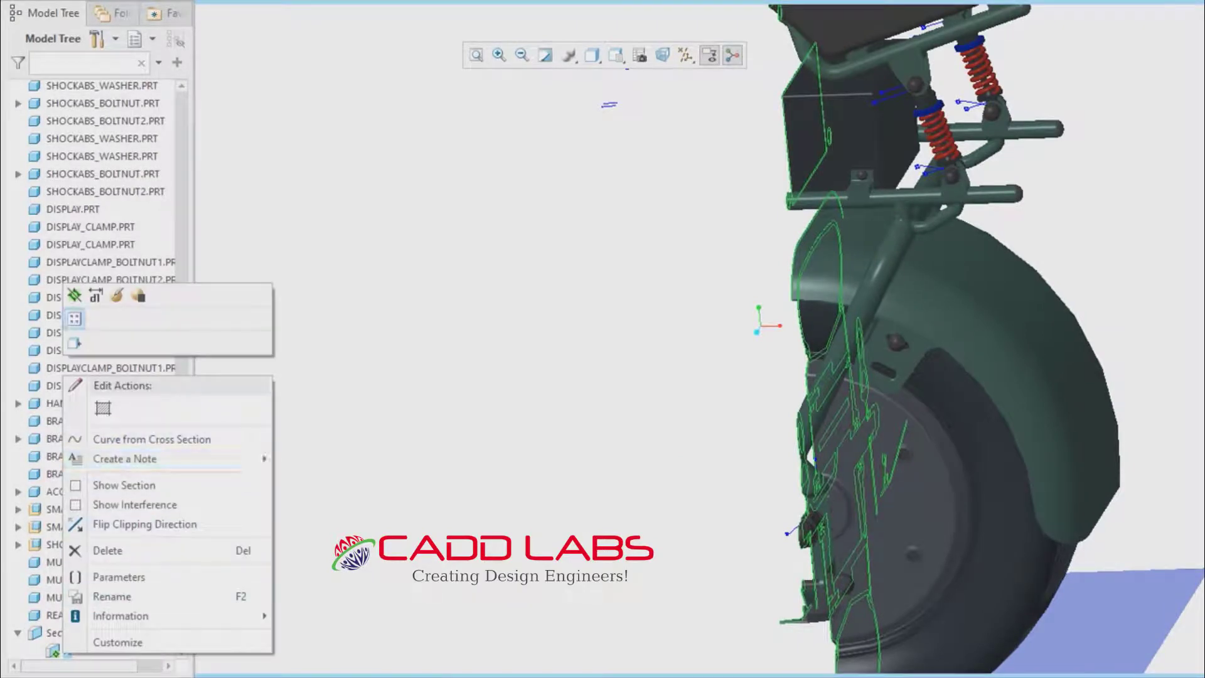
pyautogui.click(75, 296)
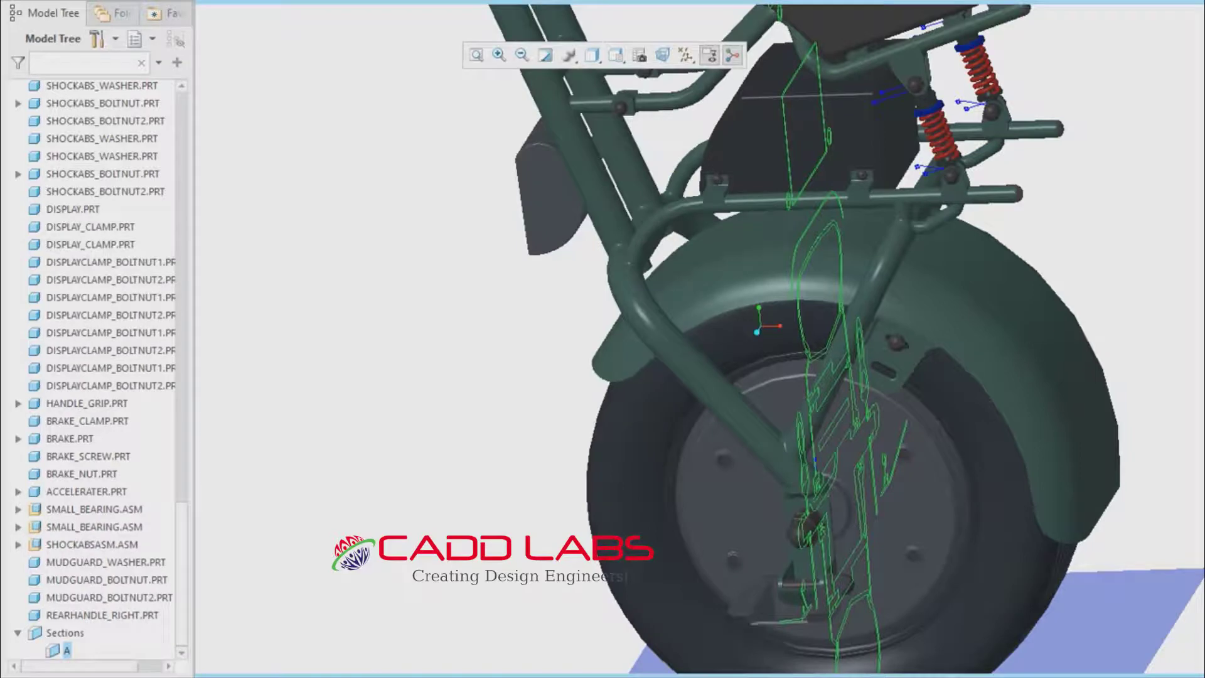
# Open FRAME_REARCAP.PRT from the bike assembly in a maximized window and examine its domed head and hollow sleeve
pyautogui.moveTo(182, 568); pyautogui.dragTo(182, 538)
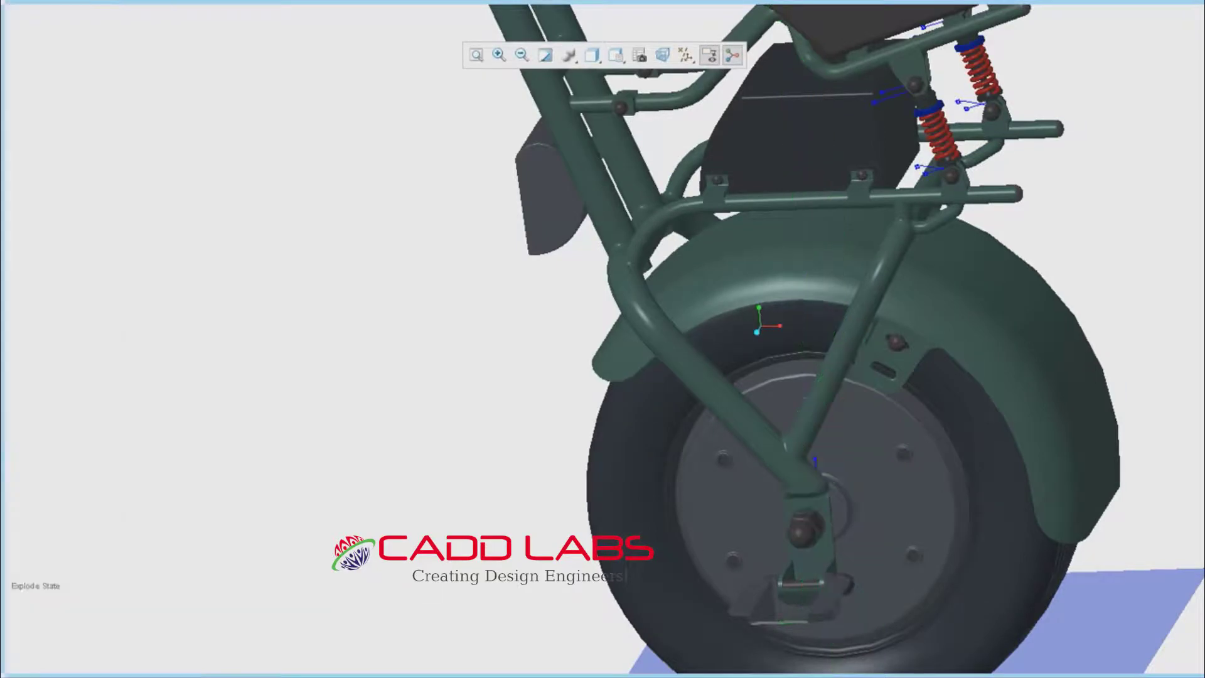
pyautogui.moveTo(2, 339)
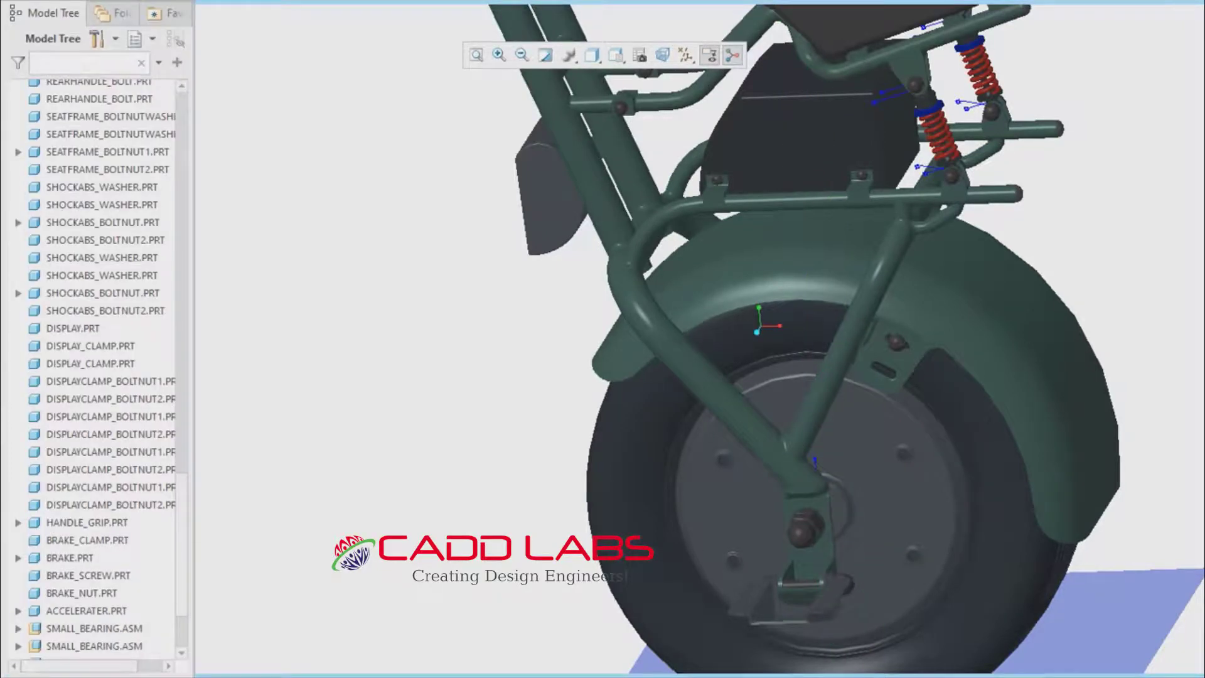
pyautogui.scroll(5, 94, 371)
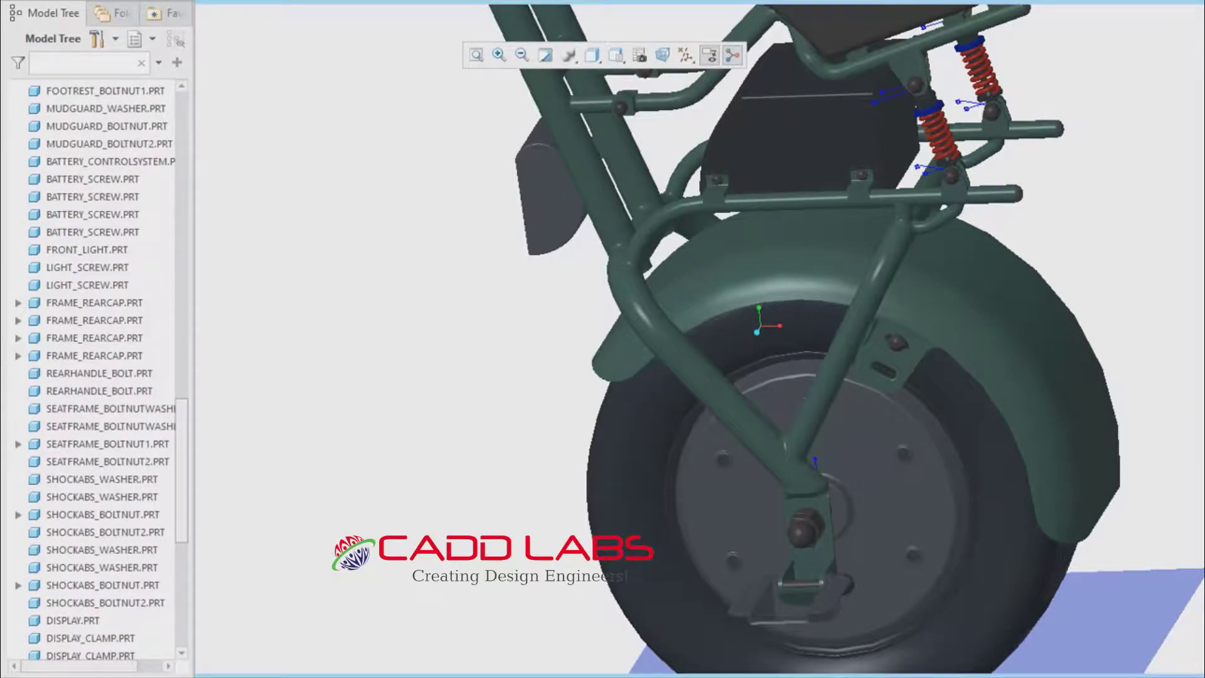
pyautogui.click(92, 356)
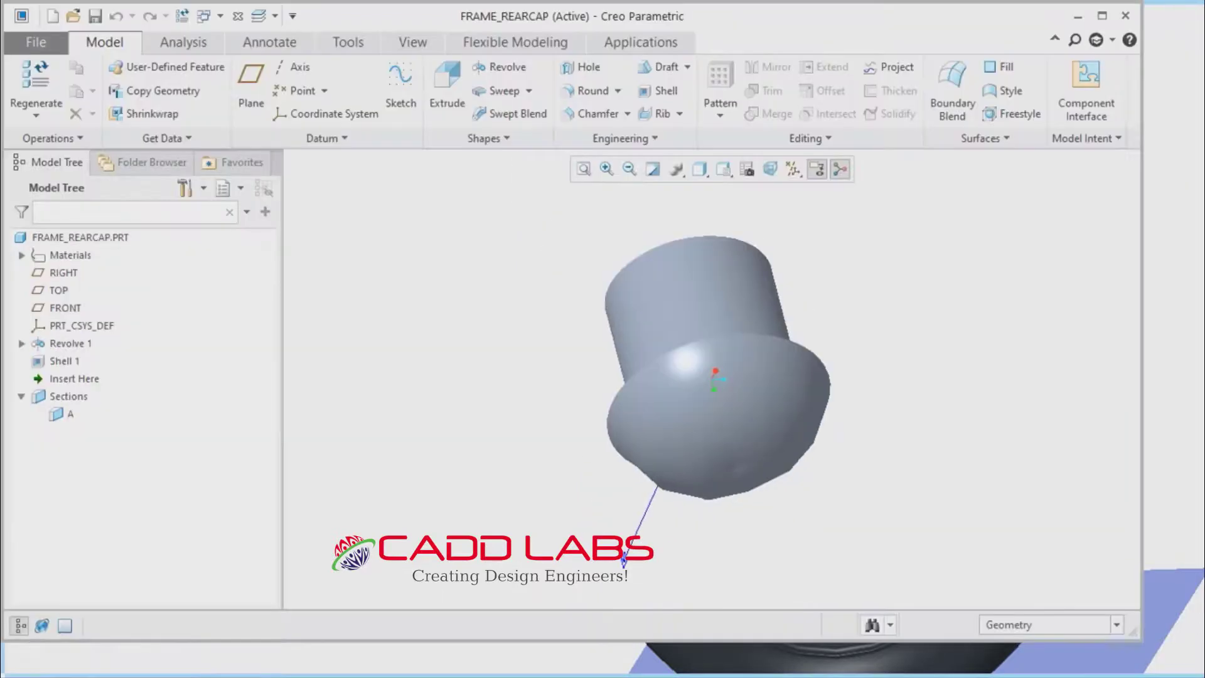
pyautogui.click(1102, 15)
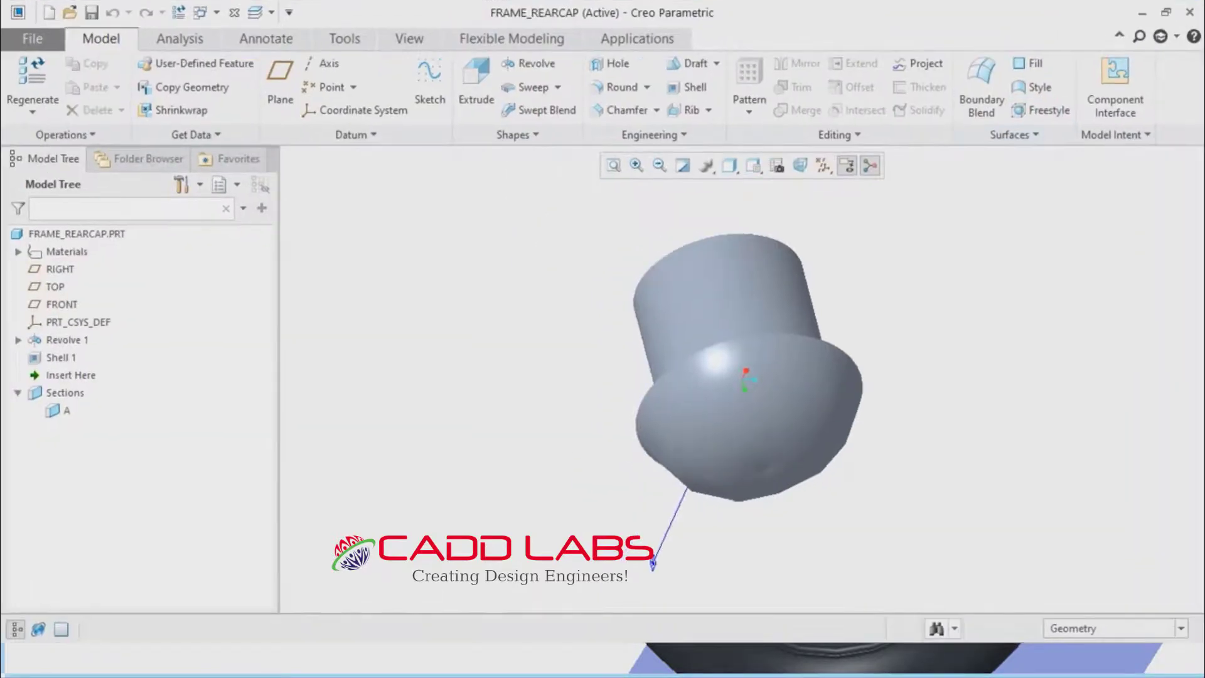
pyautogui.moveTo(742, 379)
pyautogui.mouseDown(button='middle')
pyautogui.moveTo(709, 434)
pyautogui.moveTo(703, 496)
pyautogui.moveTo(834, 477)
pyautogui.moveTo(898, 376)
pyautogui.moveTo(1017, 427)
pyautogui.moveTo(1010, 339)
pyautogui.moveTo(728, 364)
pyautogui.mouseUp(button='middle')
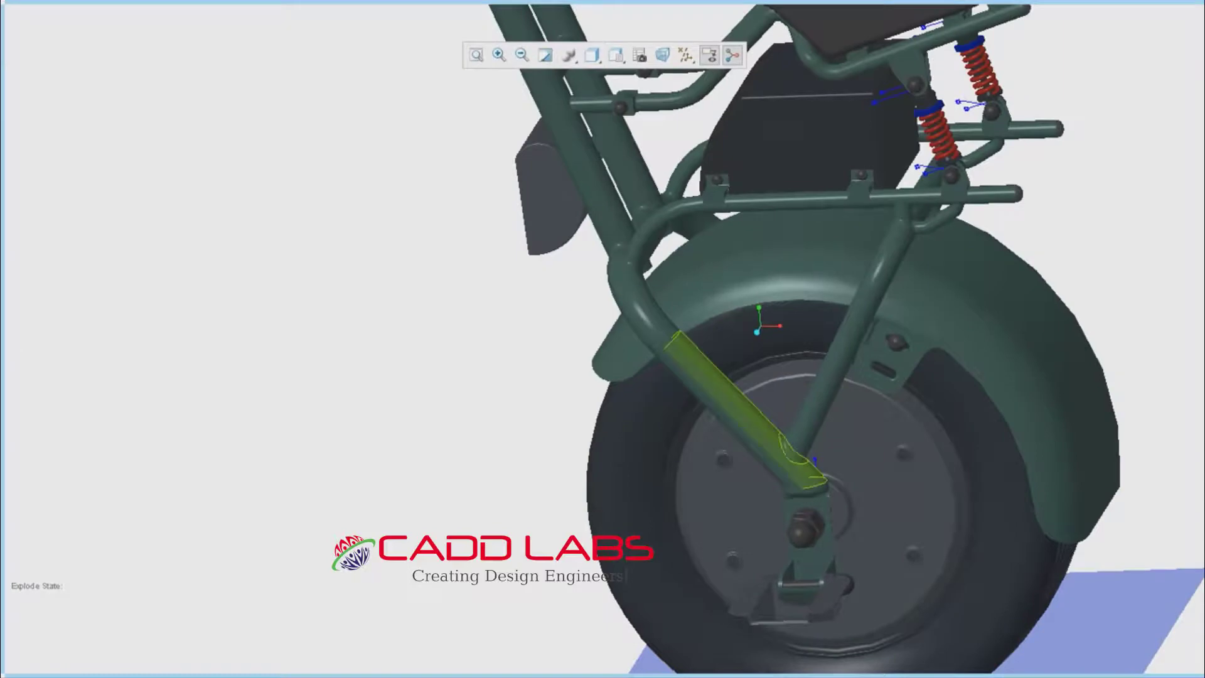
# Return to the bike assembly and examine it from the rear and side, including the lower frame, battery box and mudguard up close
pyautogui.scroll(-4, 803, 440)
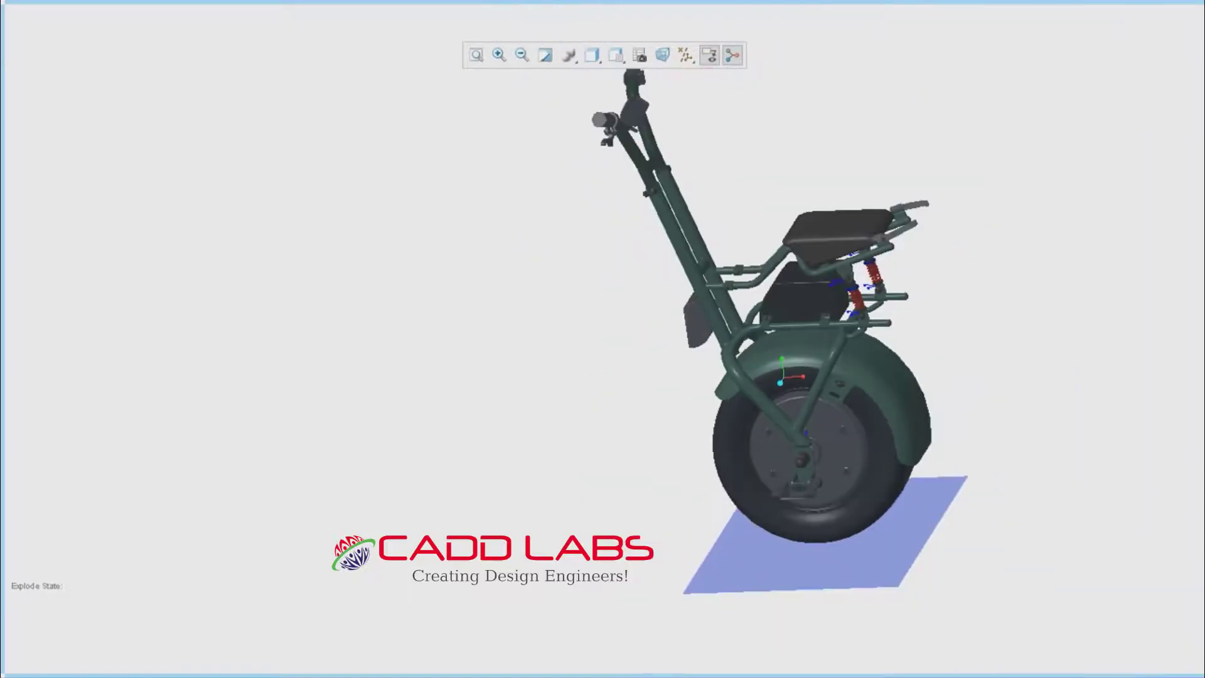
pyautogui.moveTo(785, 377)
pyautogui.mouseDown(button='middle')
pyautogui.moveTo(734, 389)
pyautogui.moveTo(659, 374)
pyautogui.moveTo(741, 346)
pyautogui.mouseUp(button='middle')
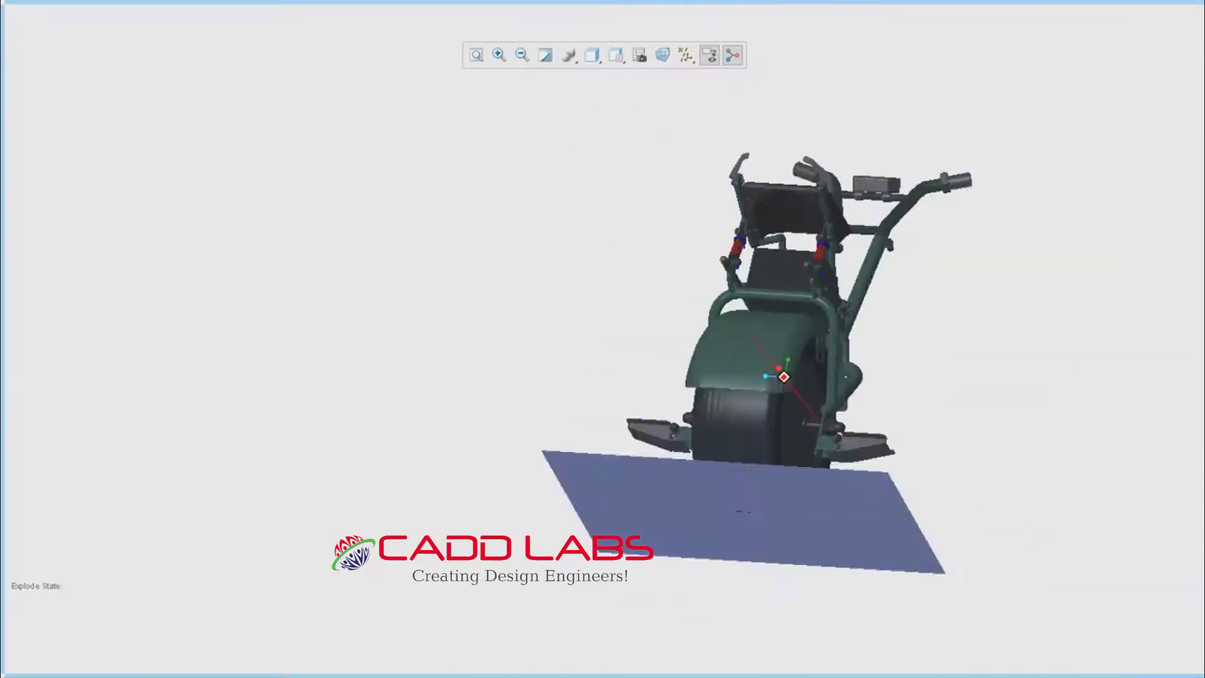
pyautogui.moveTo(980, 313); pyautogui.dragTo(709, 327, button='middle')
pyautogui.scroll(5, 822, 298)
pyautogui.scroll(-2, 816, 314)
pyautogui.scroll(-4, 798, 467)
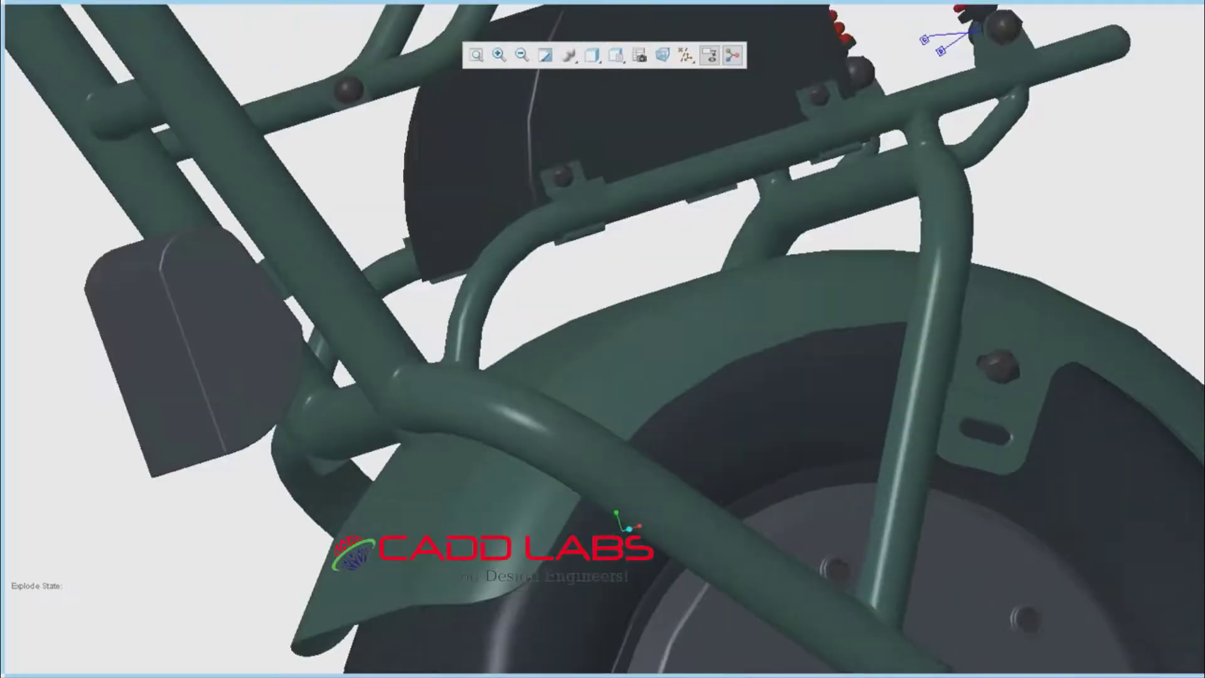
pyautogui.scroll(4, 784, 505)
pyautogui.scroll(2, 910, 584)
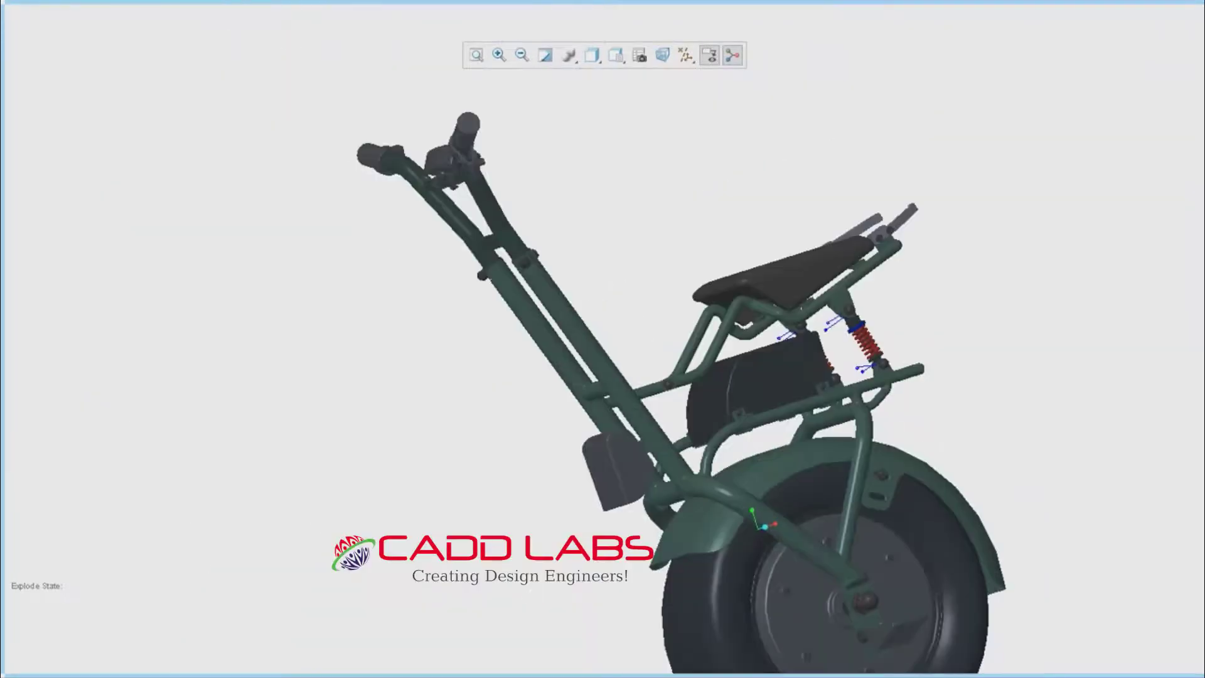
pyautogui.scroll(-5, 917, 540)
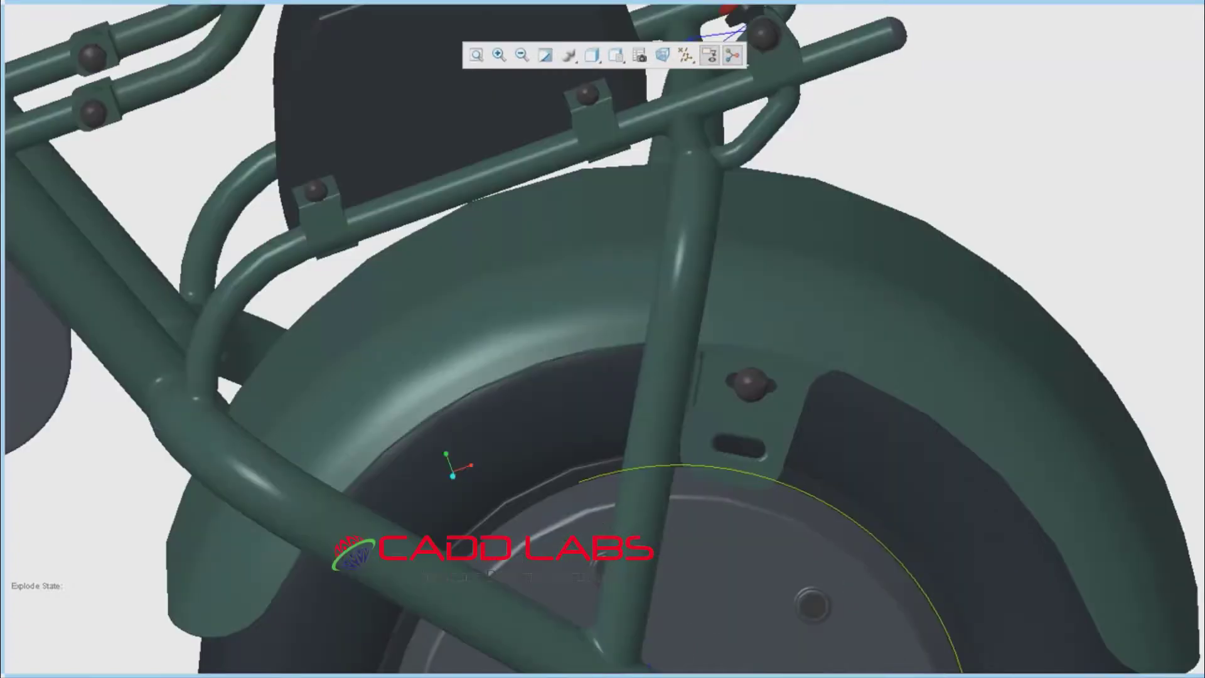
pyautogui.scroll(4, 794, 620)
# Set the bike assembly's display style to Shading With Edges and examine the wheel side
pyautogui.click(592, 56)
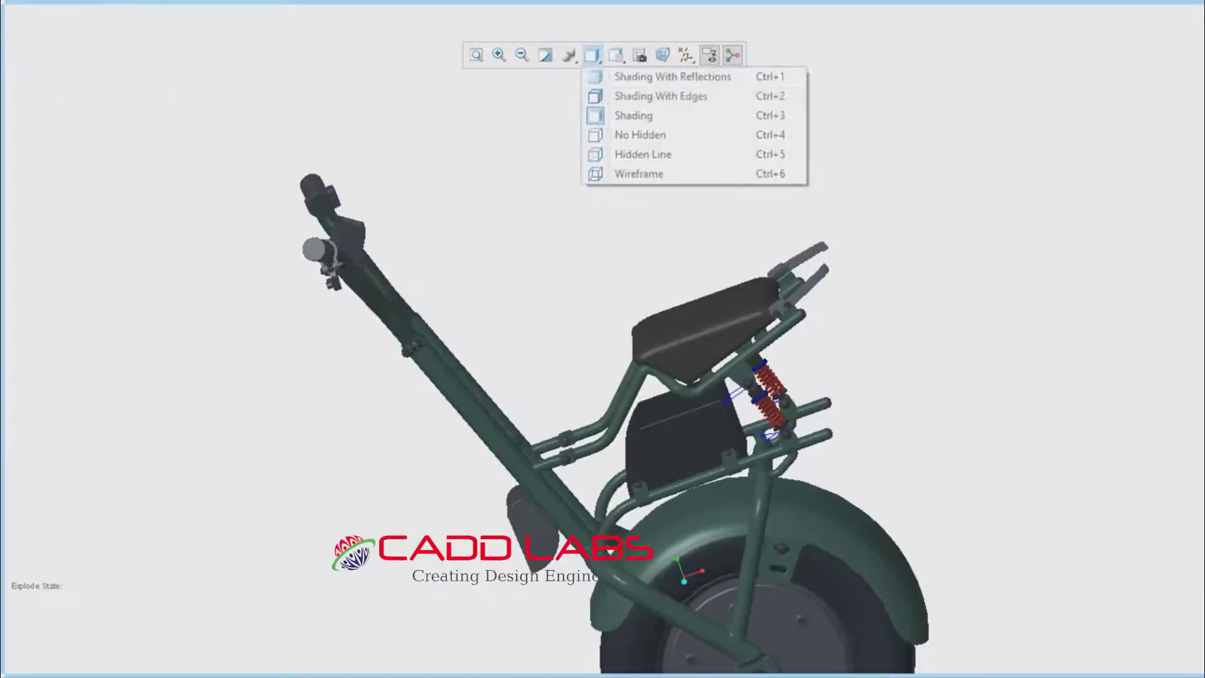
pyautogui.click(634, 94)
pyautogui.scroll(3, 776, 339)
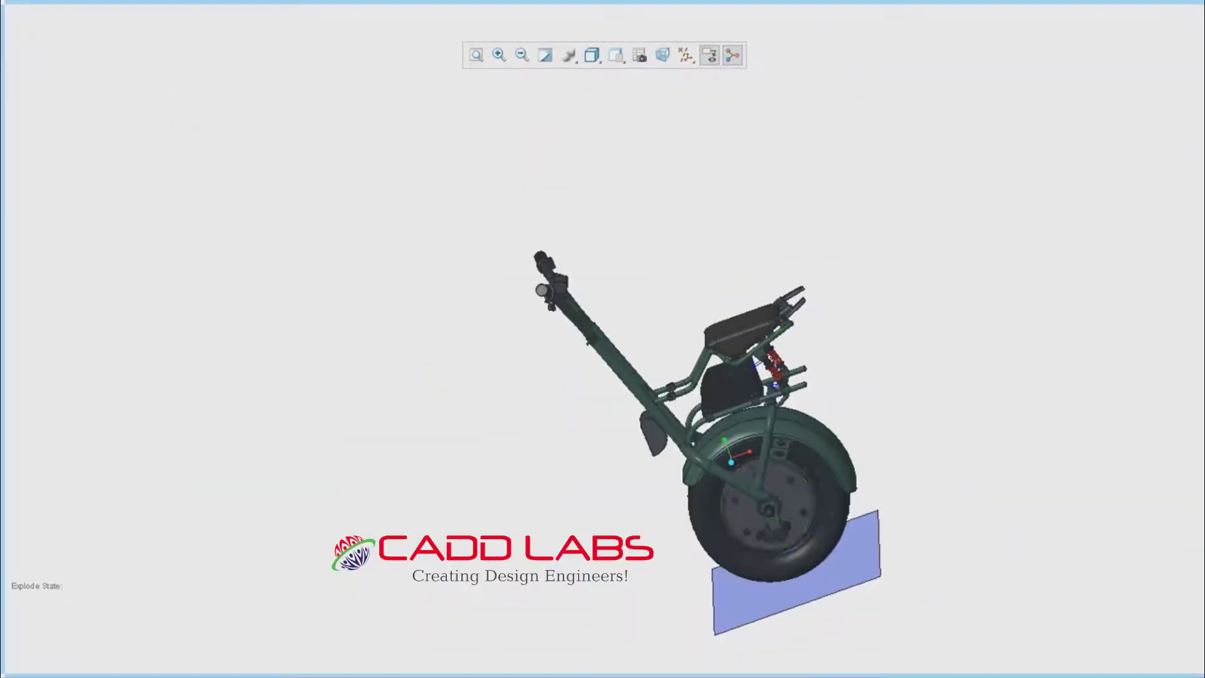
pyautogui.scroll(-9, 792, 485)
pyautogui.scroll(6, 835, 312)
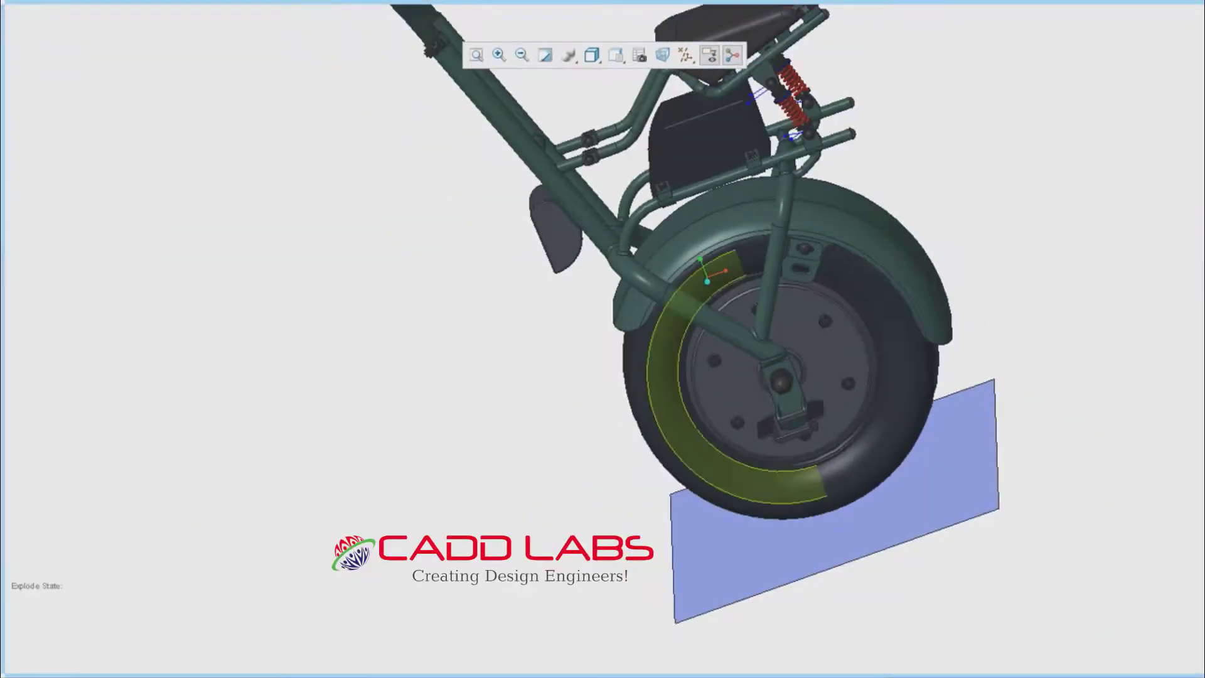
# Examine the edge-shaded bike's handlebar, display, seat and shock absorbers from above, and the whole bike from both sides
pyautogui.scroll(3, 775, 390)
pyautogui.moveTo(775, 390); pyautogui.dragTo(778, 521, button='middle')
pyautogui.scroll(-5, 579, 310)
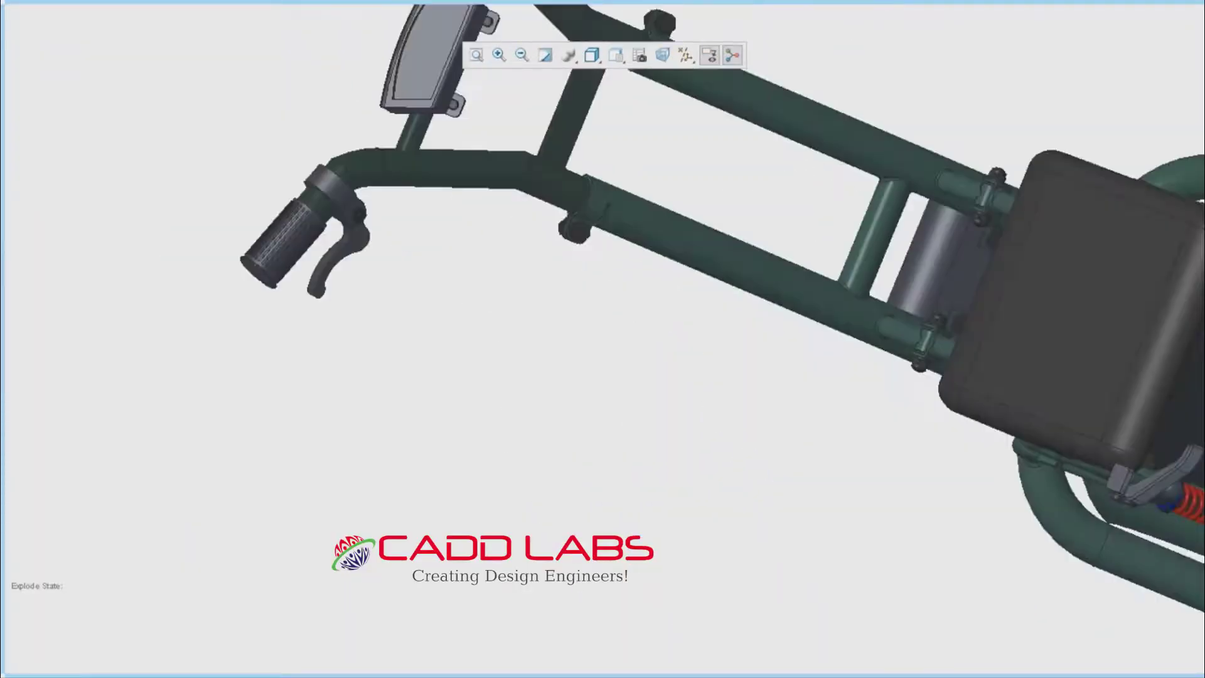
pyautogui.scroll(-4, 956, 349)
pyautogui.scroll(8, 622, 367)
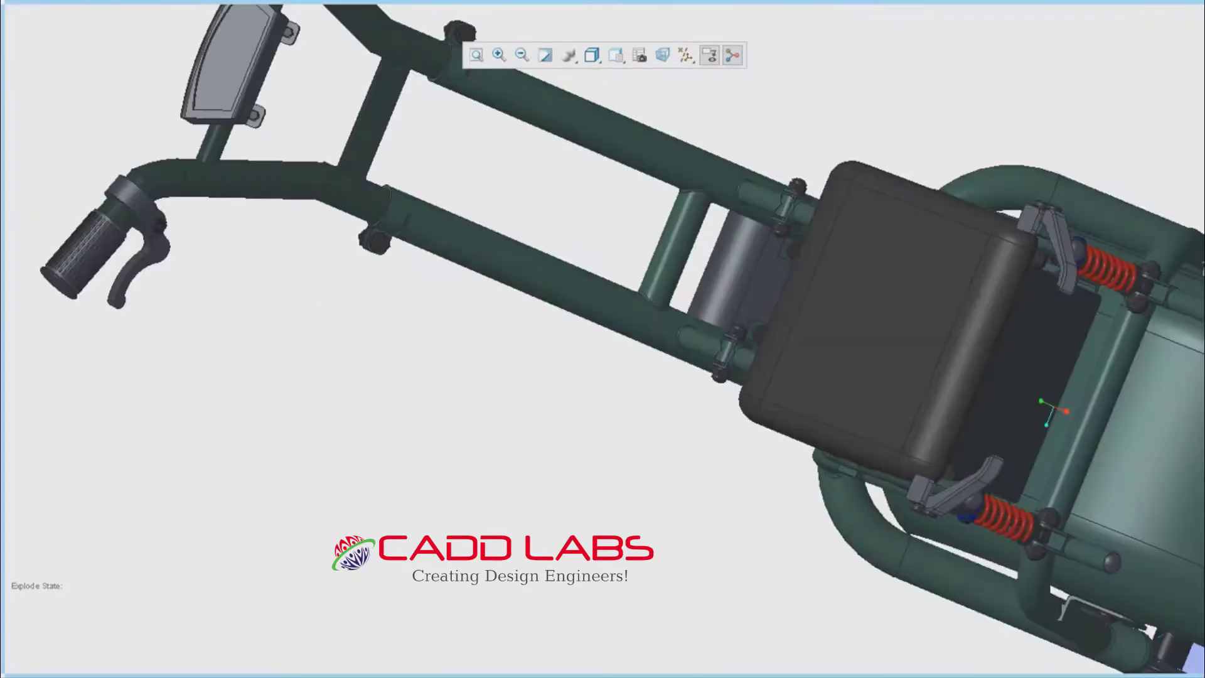
pyautogui.moveTo(628, 370); pyautogui.dragTo(660, 245, button='middle')
pyautogui.scroll(3, 802, 323)
pyautogui.moveTo(802, 323); pyautogui.dragTo(1183, 355, button='middle')
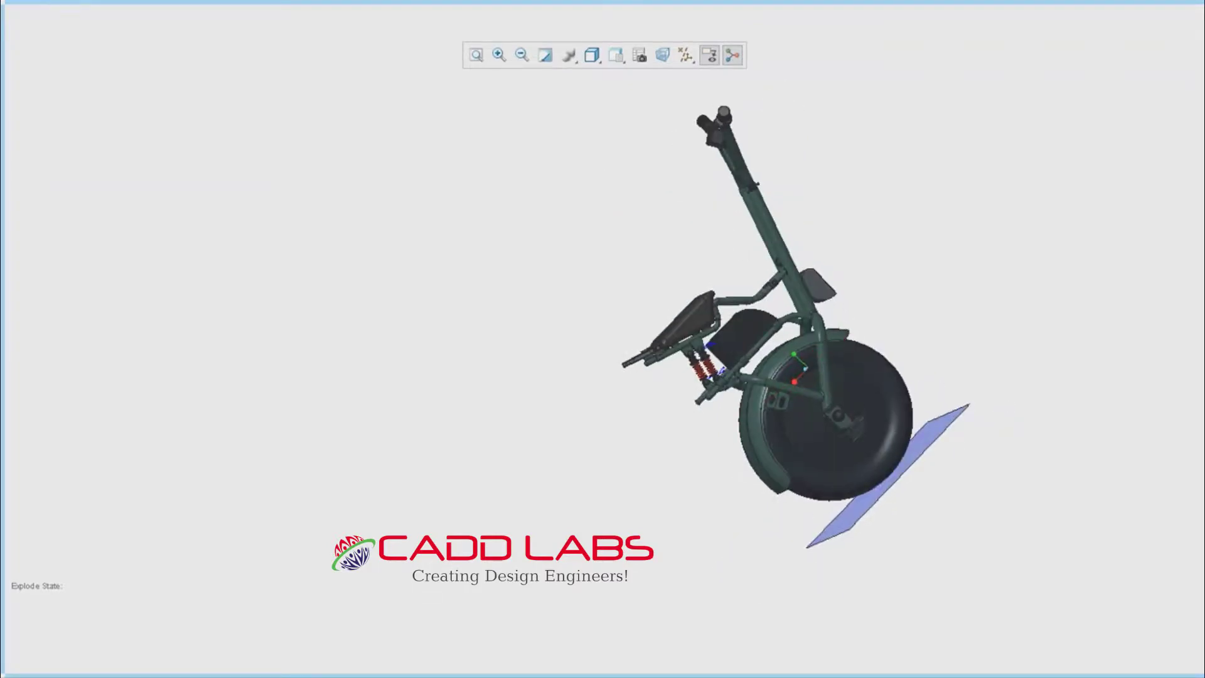
pyautogui.moveTo(808, 368); pyautogui.dragTo(998, 317, button='middle')
pyautogui.scroll(4, 763, 228)
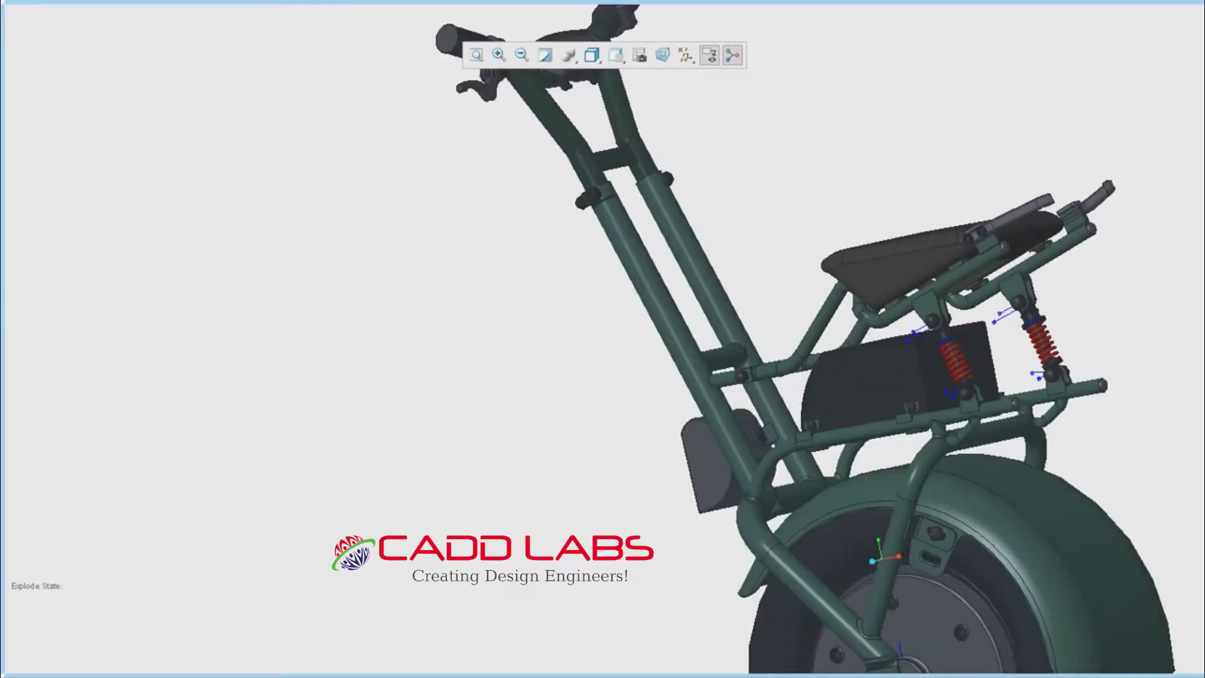
pyautogui.scroll(-2, 462, 324)
pyautogui.moveTo(816, 327); pyautogui.dragTo(515, 380, button='middle')
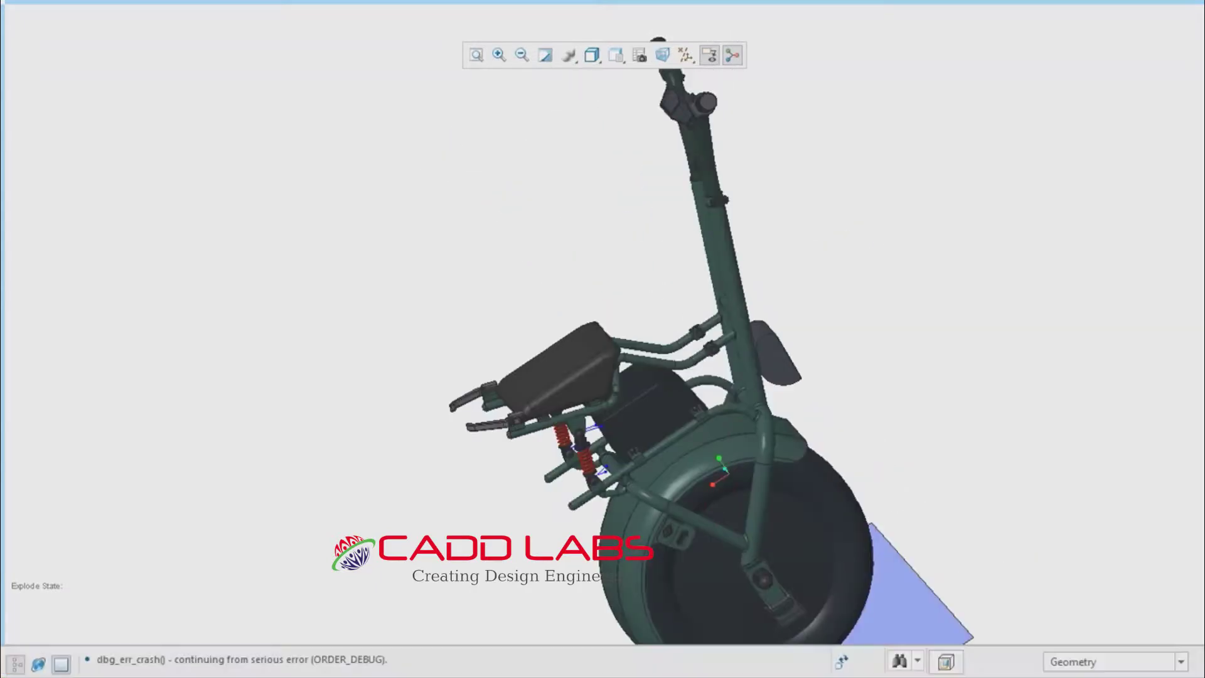
# Exit full-screen mode and examine the bike's mudguard, footrests and rear shock absorbers from above
pyautogui.press('F11')
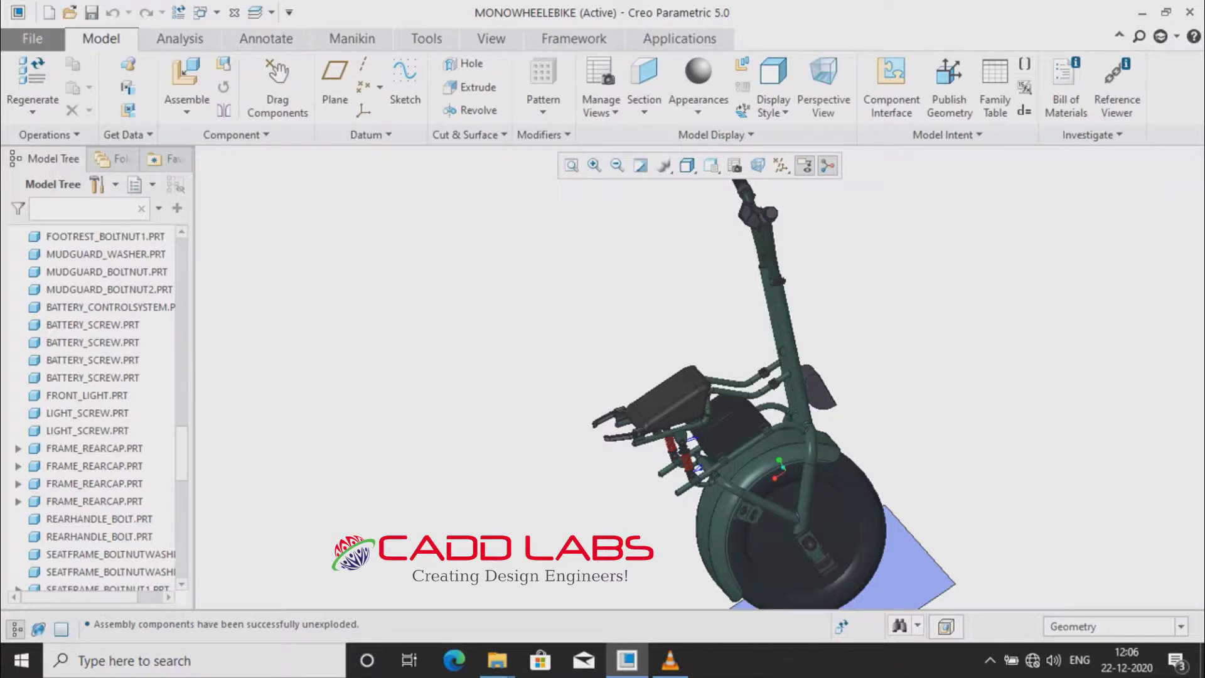
pyautogui.moveTo(722, 326); pyautogui.dragTo(750, 323, button='middle')
pyautogui.scroll(-8, 762, 527)
pyautogui.scroll(7, 762, 526)
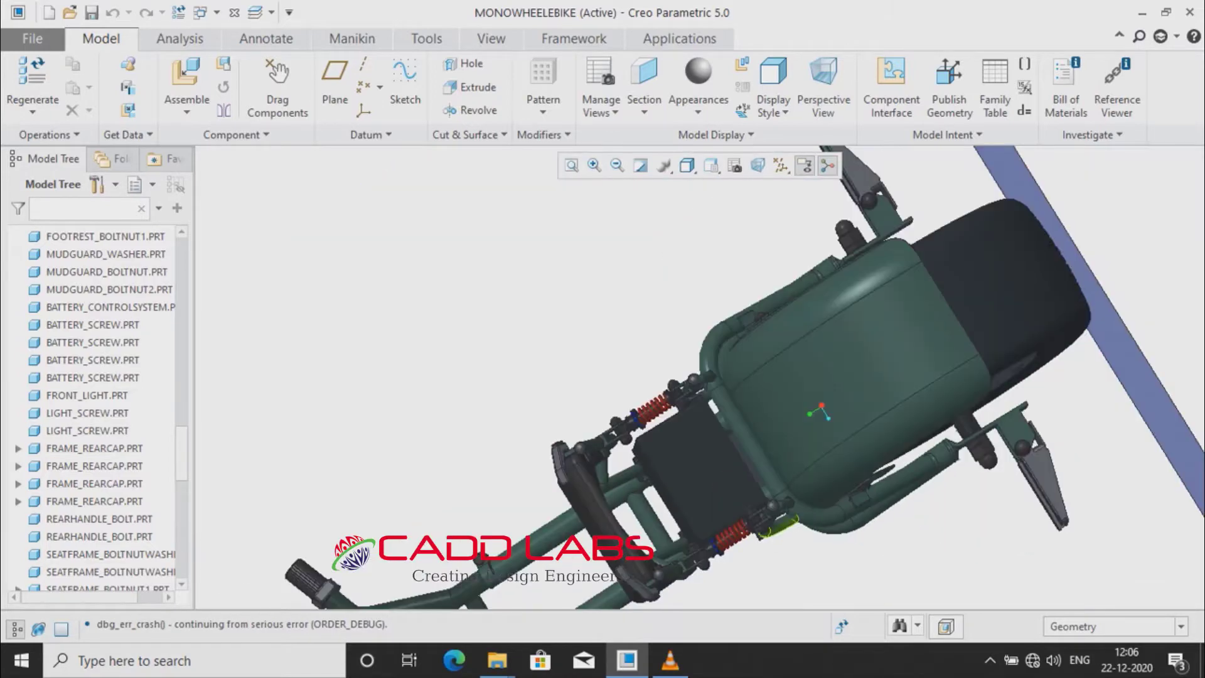